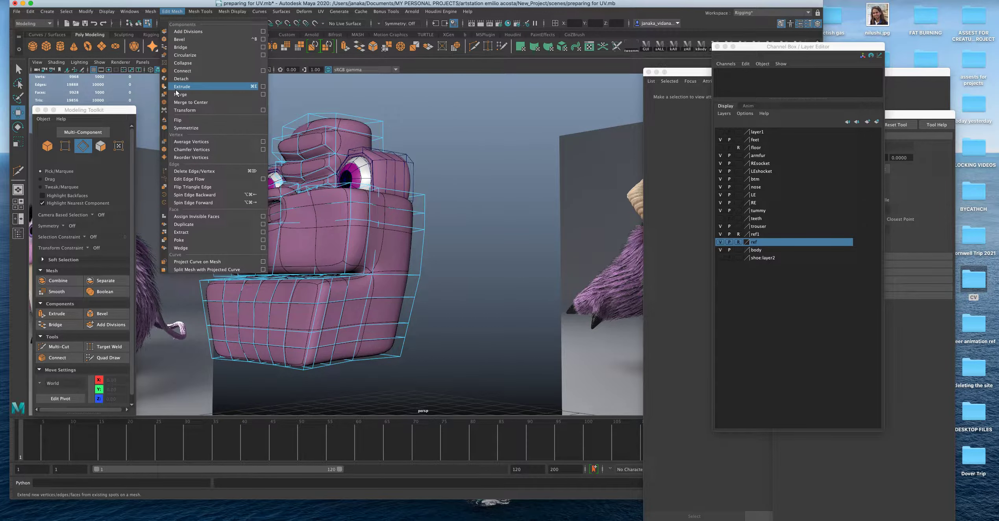
Insert edge loops along the lower edge of the upper jaw and the upper edge of the lower jaw
{"action": "left_click_drag", "start_coordinate": [276, 257], "coordinate": [276, 263]}
{"action": "right_click_drag", "start_coordinate": [276, 262], "coordinate": [264, 263], "text": "alt"}
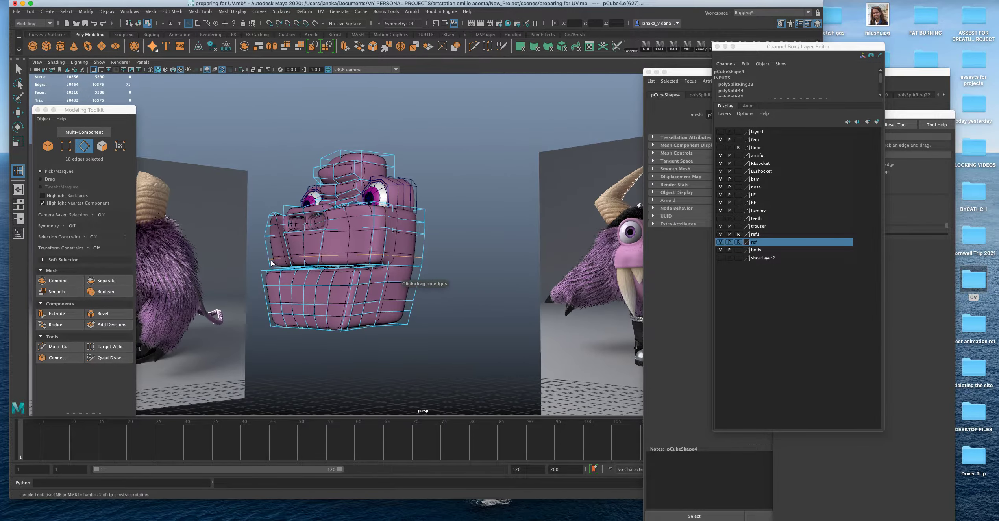
{"action": "left_click_drag", "start_coordinate": [263, 262], "coordinate": [297, 260], "text": "alt"}
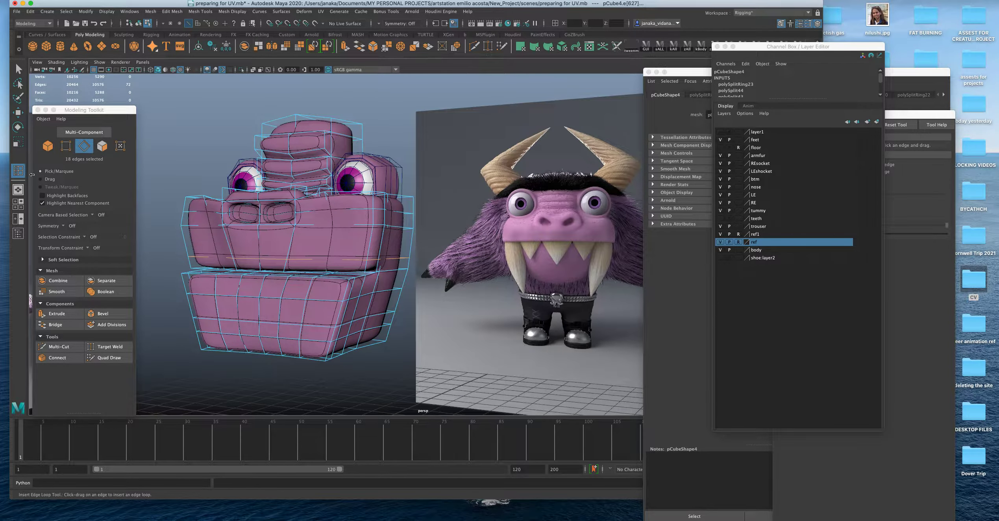
{"action": "left_click", "coordinate": [285, 269]}
{"action": "left_click_drag", "start_coordinate": [285, 268], "coordinate": [363, 231], "text": "alt"}
{"action": "scroll", "coordinate": [354, 244], "scroll_direction": "up", "scroll_amount": 3}
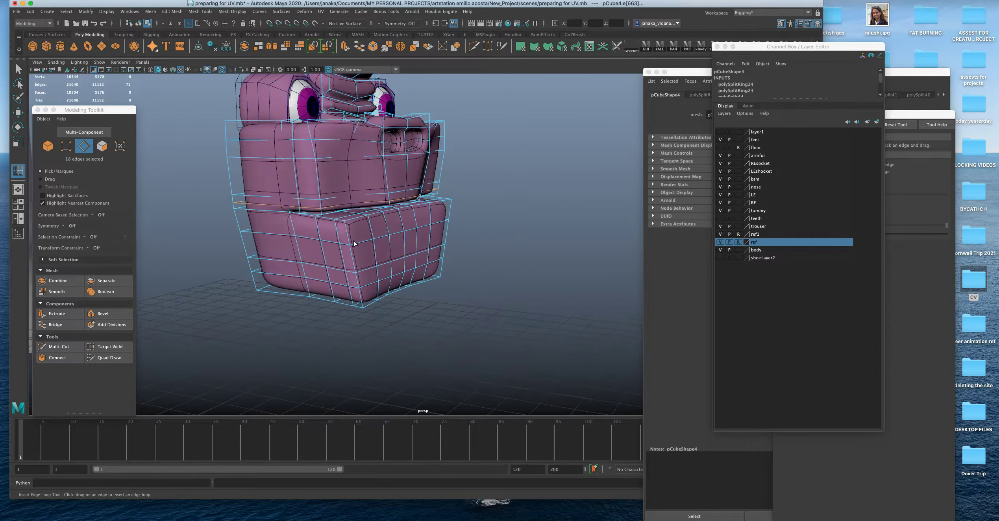
Try to scale the vertical edges at both front corners of the lower jaw with the smooth preview off
{"action": "key", "text": "w"}
{"action": "left_click_drag", "start_coordinate": [167, 152], "coordinate": [311, 212], "text": "alt"}
{"action": "middle_click_drag", "start_coordinate": [310, 212], "coordinate": [272, 134], "text": "alt"}
{"action": "scroll", "coordinate": [284, 210], "scroll_direction": "up", "scroll_amount": 7}
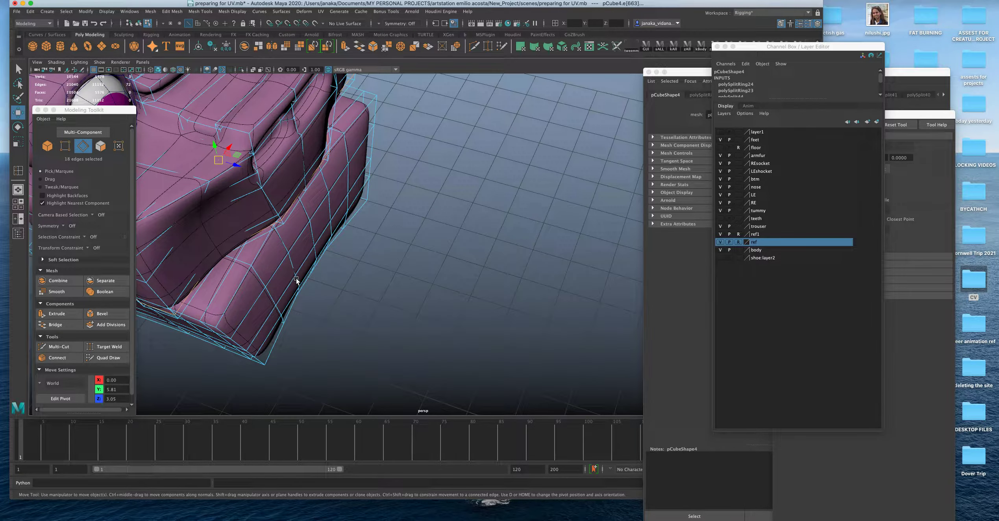
{"action": "key", "text": "1"}
{"action": "left_click_drag", "start_coordinate": [284, 272], "coordinate": [276, 237], "text": "alt"}
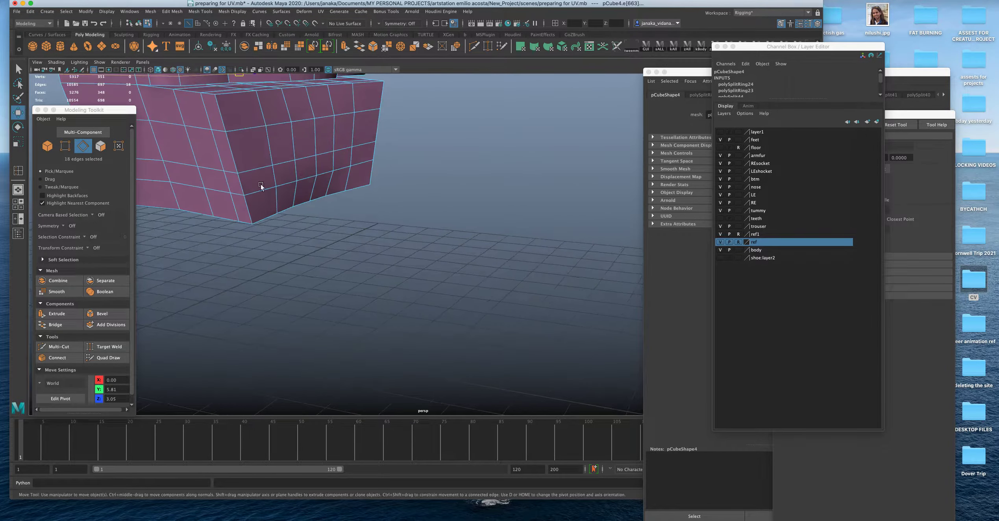
{"action": "left_click_drag", "start_coordinate": [223, 129], "coordinate": [232, 155], "text": "alt"}
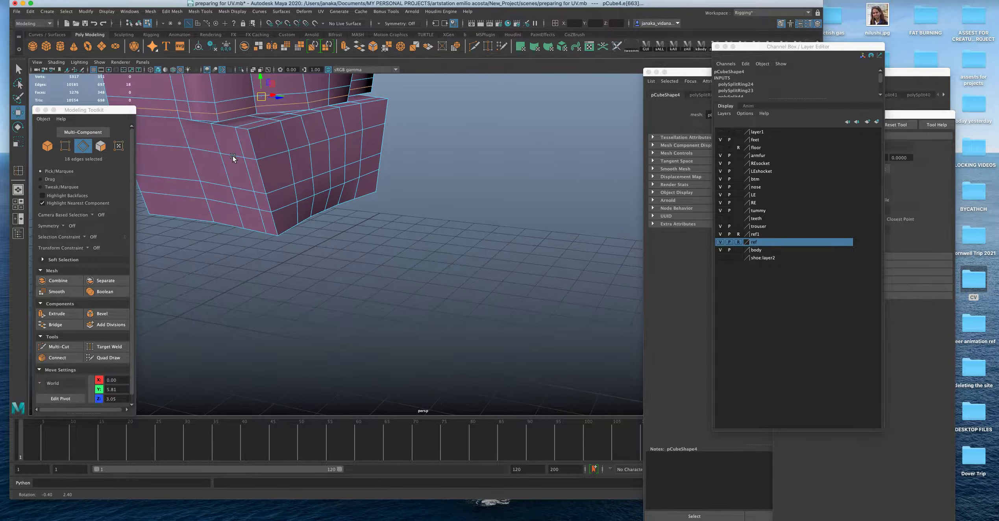
{"action": "double_click", "coordinate": [249, 131]}
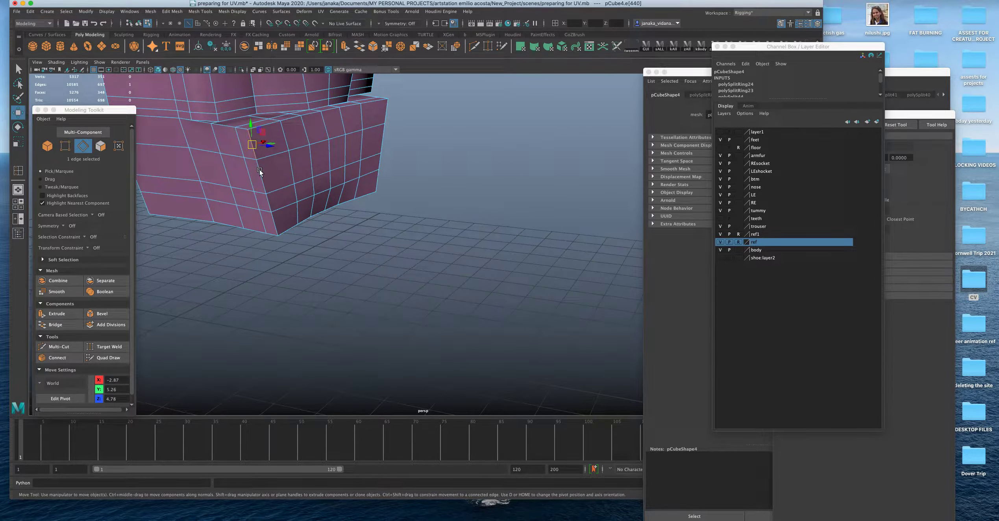
{"action": "left_click", "coordinate": [275, 221], "text": "shift"}
{"action": "left_click_drag", "start_coordinate": [386, 190], "coordinate": [360, 173], "text": "alt"}
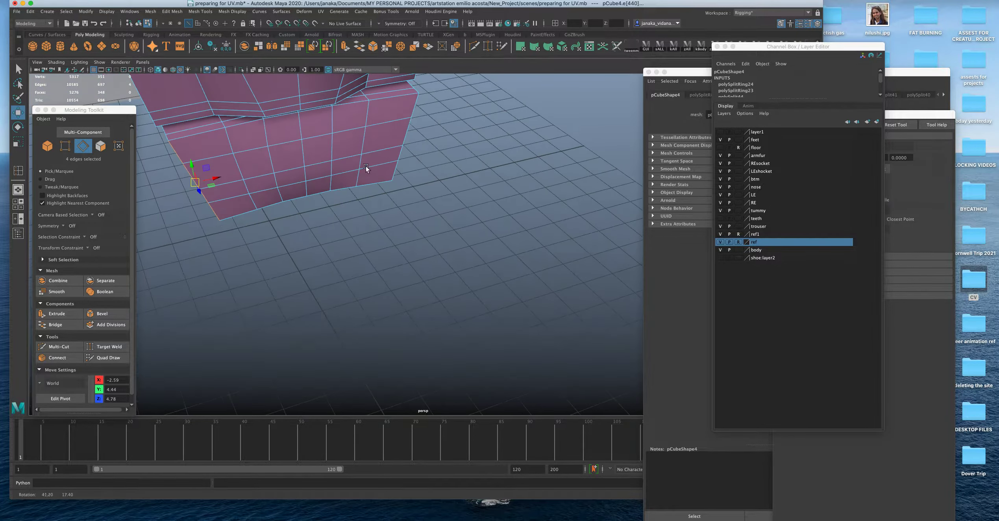
{"action": "left_click", "coordinate": [414, 107], "text": "shift"}
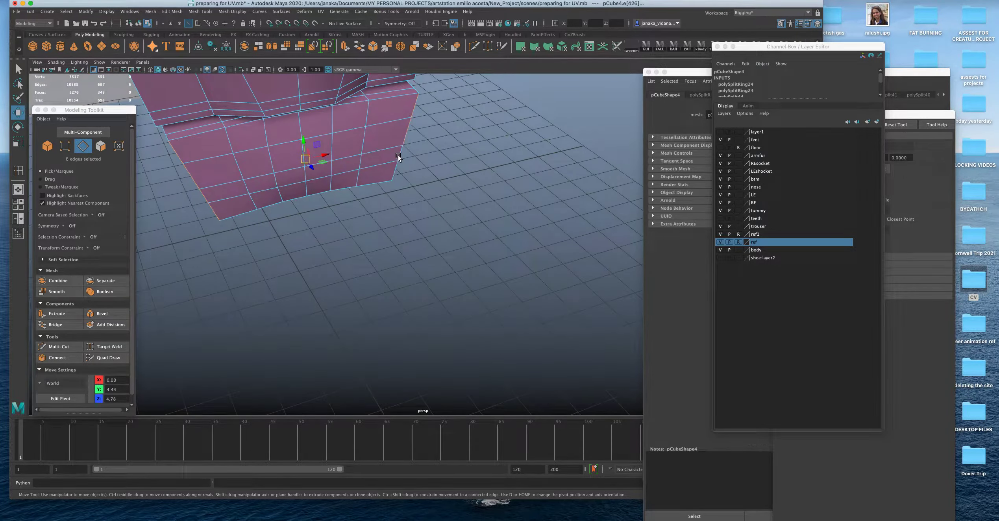
{"action": "left_click_drag", "start_coordinate": [372, 184], "coordinate": [328, 209], "text": "alt"}
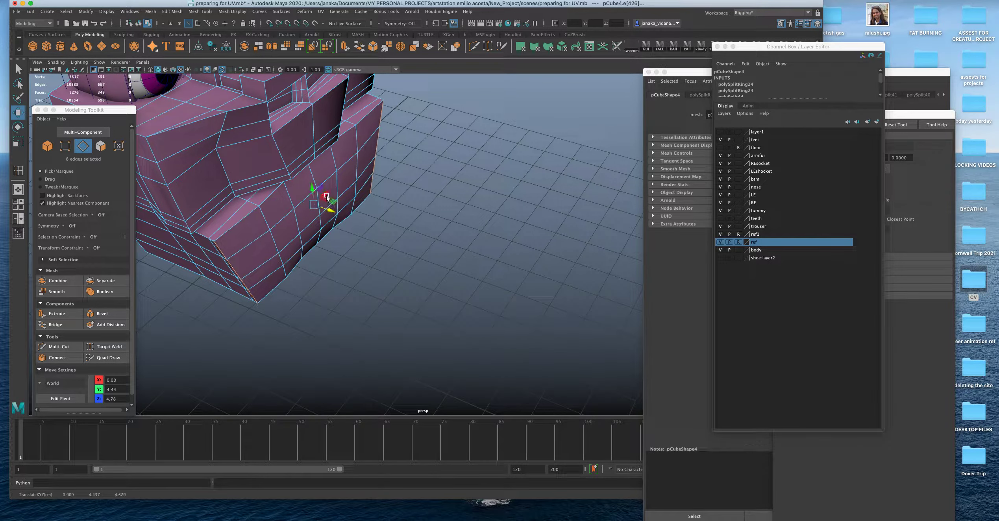
{"action": "left_click", "coordinate": [21, 142]}
{"action": "left_click_drag", "start_coordinate": [322, 197], "coordinate": [420, 250]}
{"action": "key", "text": "super+z"}
{"action": "key", "text": "2"}
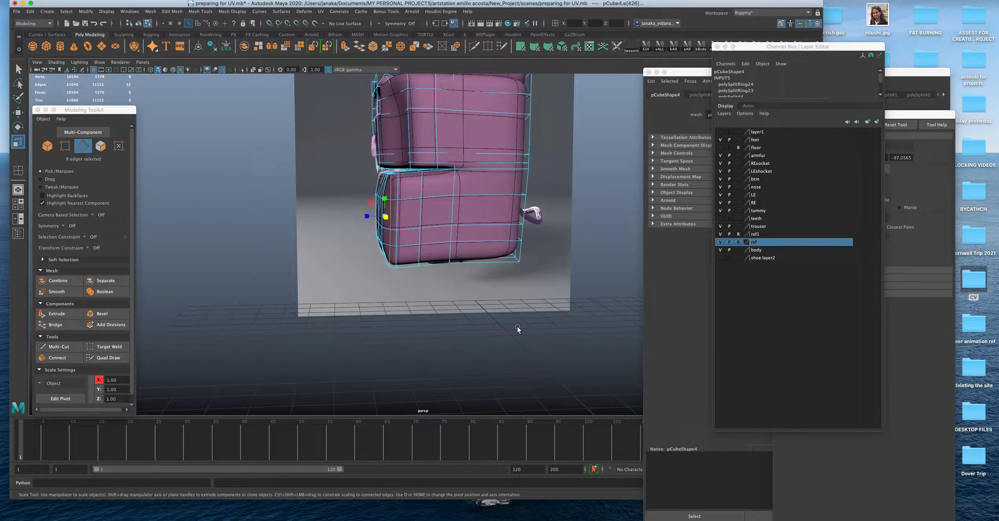
Switch to the side view and display the head as wireframe over the reference image
{"action": "key", "text": "space"}
{"action": "key", "text": "space"}
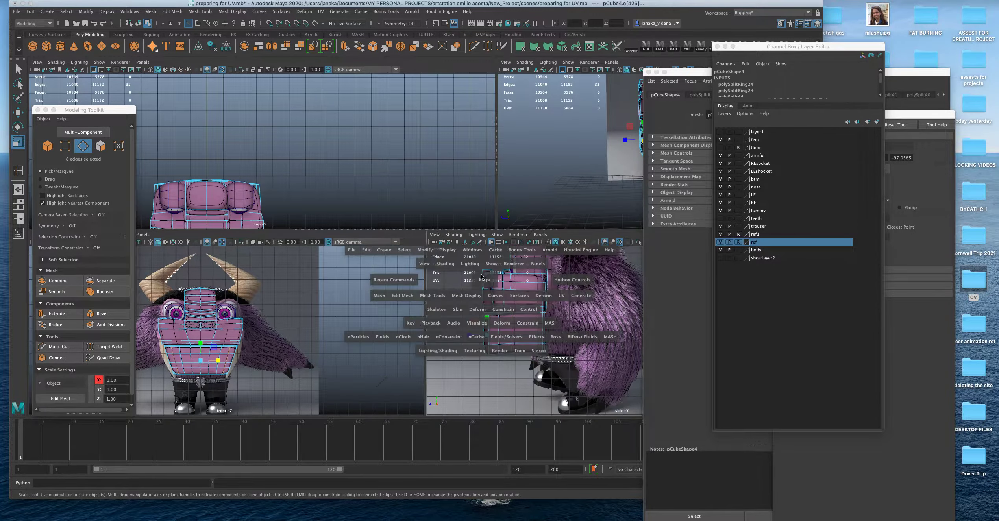
{"action": "scroll", "coordinate": [444, 264], "scroll_direction": "up", "scroll_amount": 2}
{"action": "scroll", "coordinate": [445, 265], "scroll_direction": "down", "scroll_amount": 5}
{"action": "middle_click_drag", "start_coordinate": [441, 263], "coordinate": [481, 265], "text": "alt"}
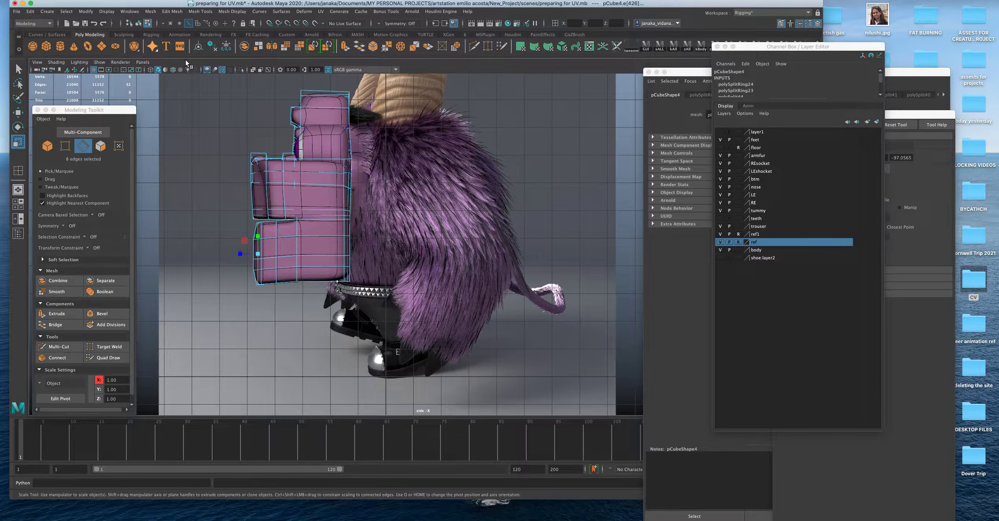
{"action": "left_click", "coordinate": [150, 69]}
{"action": "scroll", "coordinate": [229, 192], "scroll_direction": "up", "scroll_amount": 2}
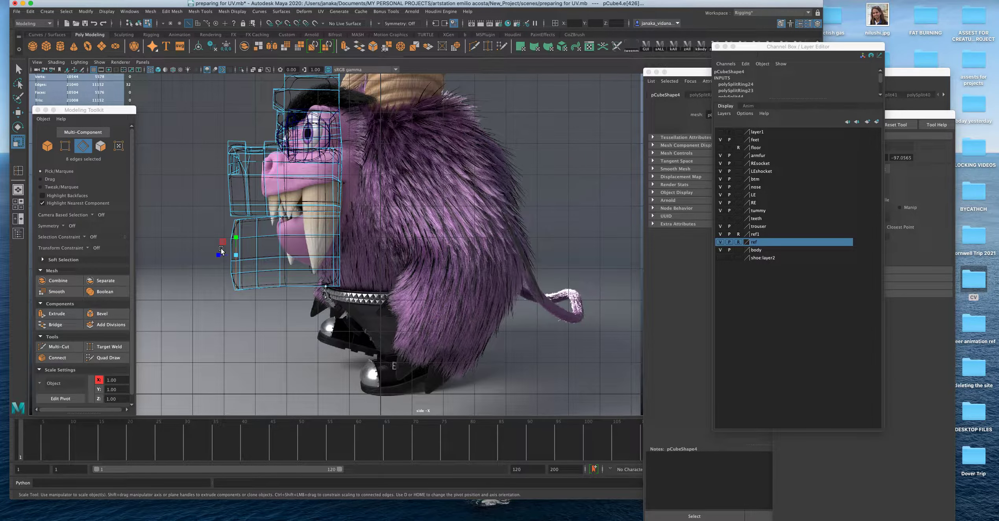
Try to move the lower jaw's bottom front corner vertices back in vertex mode
{"action": "right_click_drag", "start_coordinate": [277, 238], "coordinate": [246, 239]}
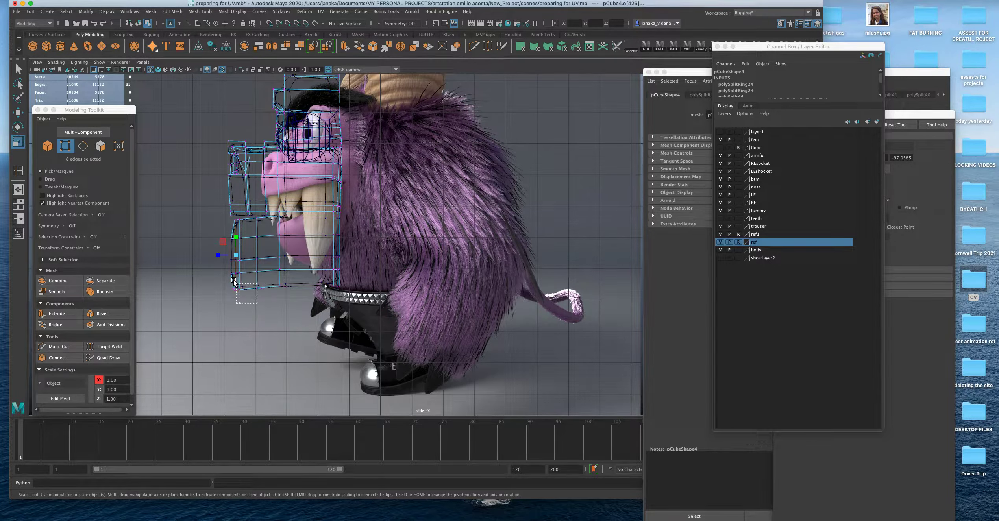
{"action": "key", "text": "super+z"}
{"action": "left_click", "coordinate": [18, 113]}
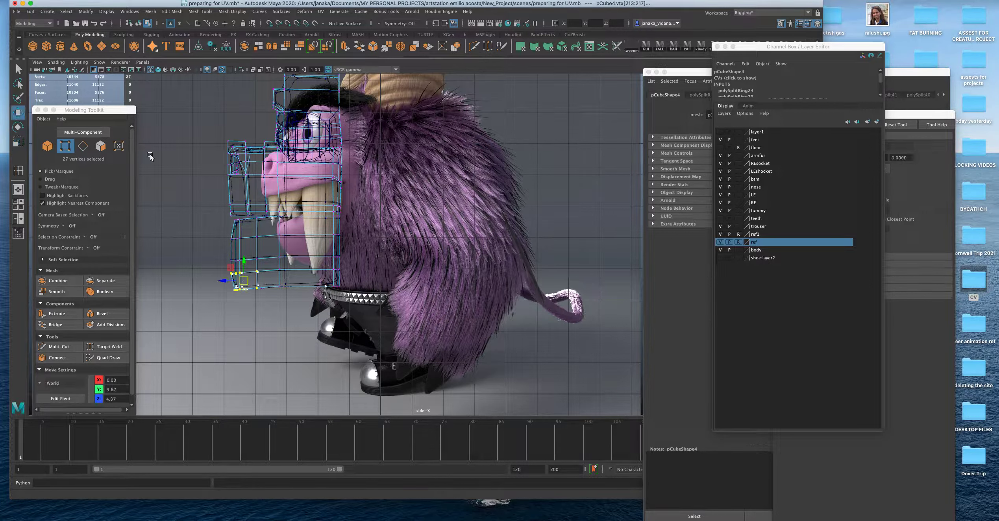
{"action": "left_click_drag", "start_coordinate": [245, 282], "coordinate": [254, 280]}
{"action": "key", "text": "super+z"}
Shift the middle vertical row of lower jaw vertices slightly back toward the body in the side view
{"action": "right_click_drag", "start_coordinate": [338, 271], "coordinate": [398, 263], "text": "alt"}
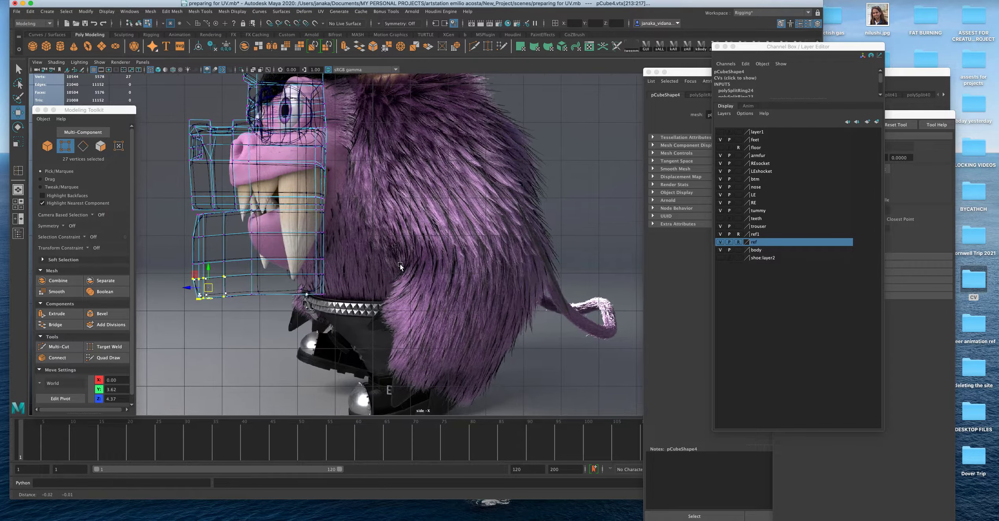
{"action": "middle_click_drag", "start_coordinate": [384, 266], "coordinate": [440, 255], "text": "alt"}
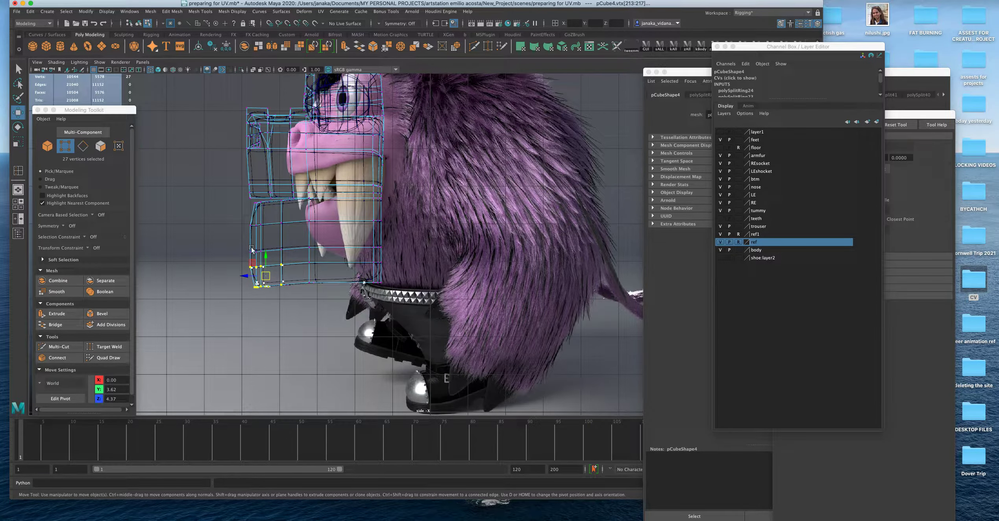
{"action": "scroll", "coordinate": [251, 248], "scroll_direction": "up", "scroll_amount": 2}
{"action": "left_click", "coordinate": [314, 320]}
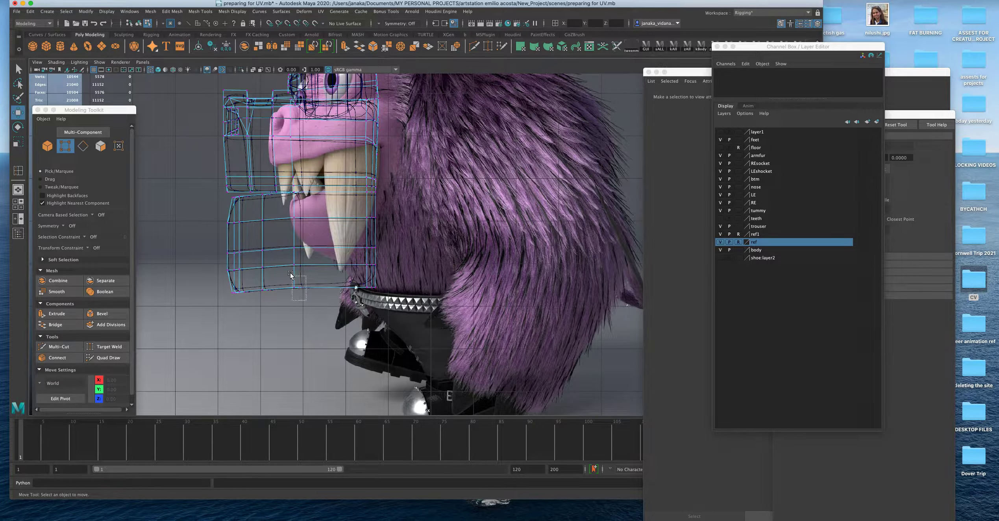
{"action": "mouse_move", "coordinate": [287, 262]}
{"action": "left_mouse_down"}
{"action": "mouse_move", "coordinate": [284, 242]}
{"action": "mouse_move", "coordinate": [285, 270]}
{"action": "mouse_move", "coordinate": [297, 270]}
{"action": "left_mouse_up"}
{"action": "left_click", "coordinate": [284, 220]}
{"action": "left_click_drag", "start_coordinate": [275, 219], "coordinate": [281, 220]}
Move the vertical vertex row just behind the lower jaw's front back toward the body
{"action": "left_click_drag", "start_coordinate": [276, 270], "coordinate": [283, 307]}
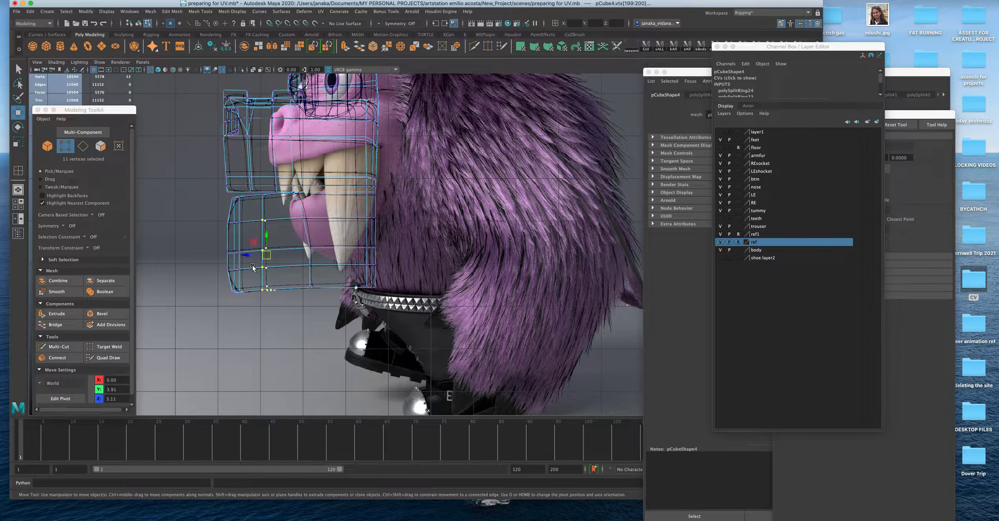
{"action": "left_click_drag", "start_coordinate": [248, 256], "coordinate": [266, 255]}
{"action": "scroll", "coordinate": [272, 246], "scroll_direction": "up", "scroll_amount": 3}
{"action": "key", "text": "super+z"}
{"action": "middle_click_drag", "start_coordinate": [380, 246], "coordinate": [393, 249], "text": "alt"}
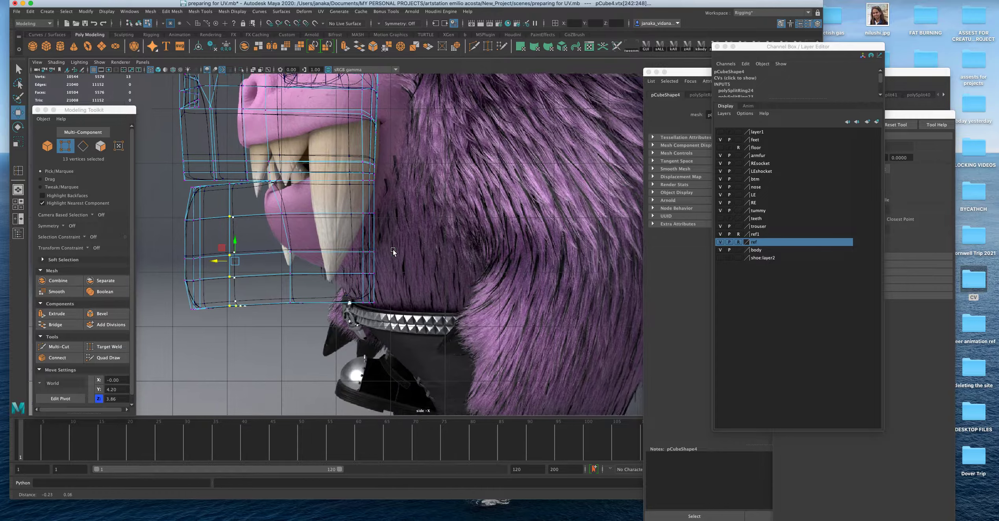
{"action": "scroll", "coordinate": [392, 249], "scroll_direction": "up", "scroll_amount": 2}
{"action": "left_click_drag", "start_coordinate": [251, 211], "coordinate": [266, 341]}
{"action": "left_click_drag", "start_coordinate": [231, 256], "coordinate": [261, 253]}
Move the lower jaw's front vertices back and rotate them so the chin slants inward toward the bottom
{"action": "left_click_drag", "start_coordinate": [189, 180], "coordinate": [243, 353]}
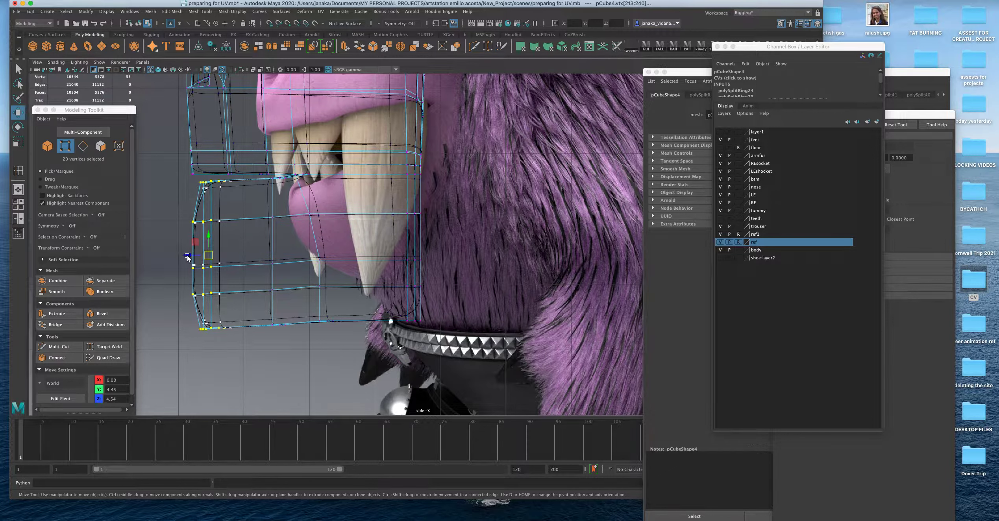
{"action": "left_click_drag", "start_coordinate": [192, 257], "coordinate": [199, 256]}
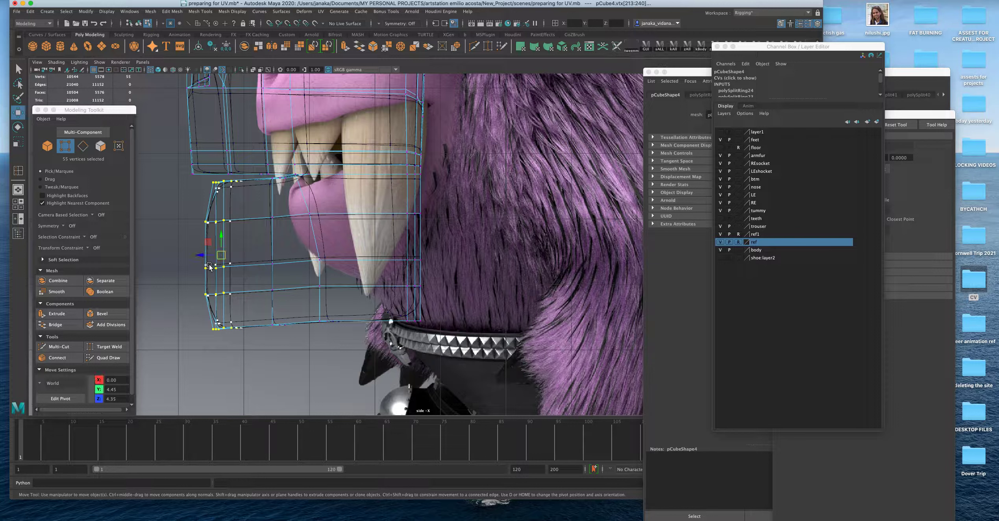
{"action": "key", "text": "e"}
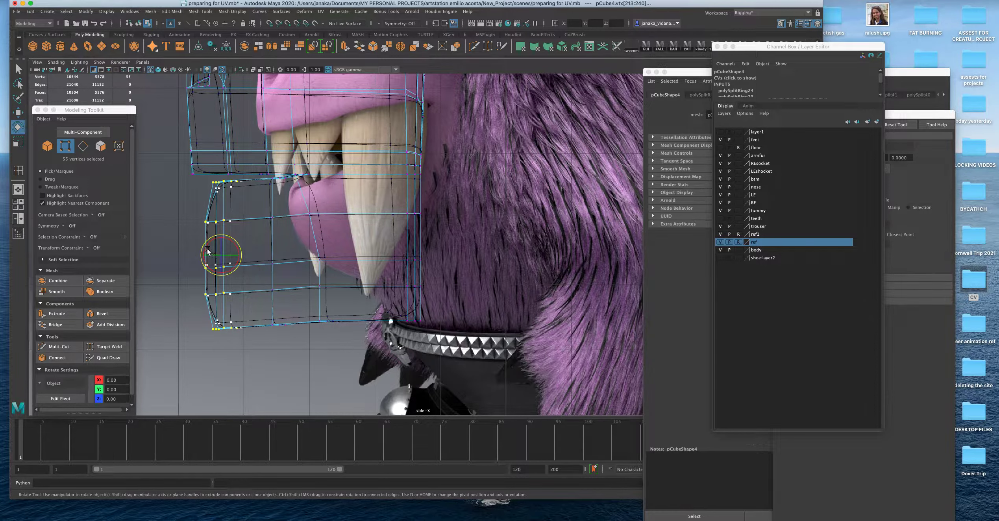
{"action": "left_click_drag", "start_coordinate": [206, 249], "coordinate": [222, 291]}
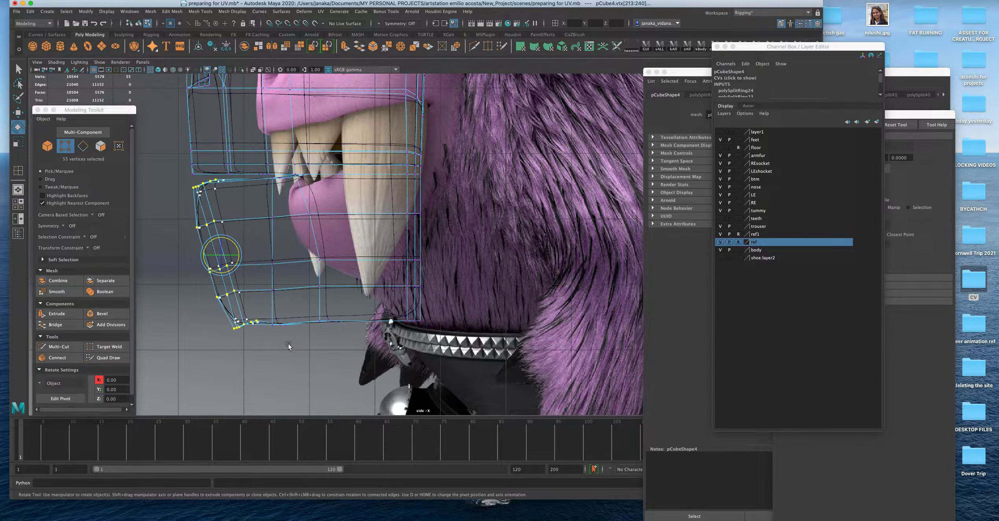
Pull the bottom front vertices back and slightly up, and shift the next row of underside vertices back
{"action": "left_click_drag", "start_coordinate": [255, 325], "coordinate": [229, 309]}
{"action": "key", "text": "w"}
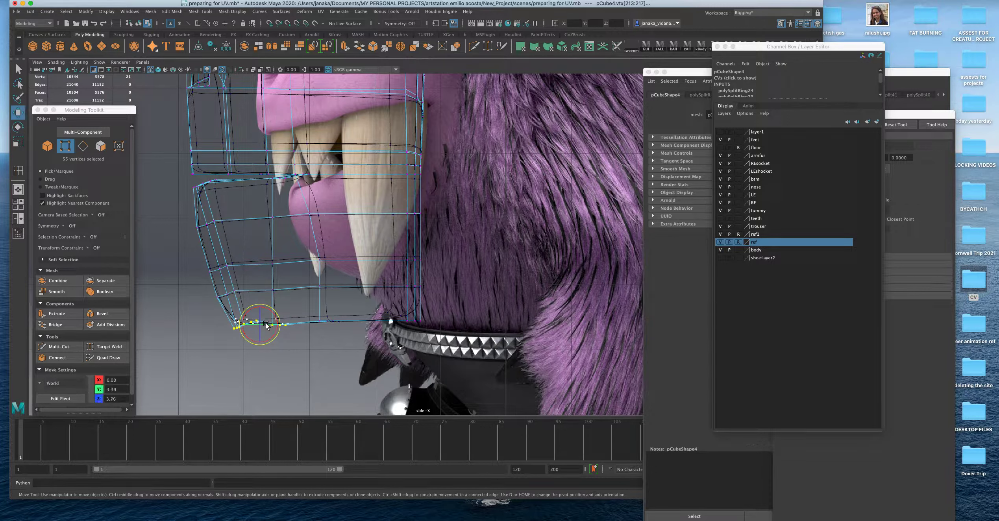
{"action": "left_click_drag", "start_coordinate": [267, 328], "coordinate": [286, 321]}
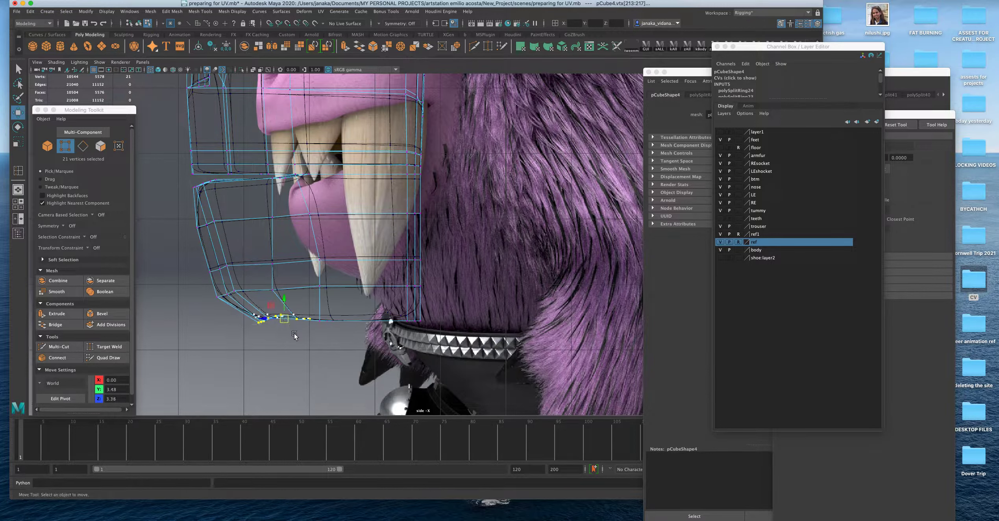
{"action": "left_click", "coordinate": [339, 334]}
{"action": "mouse_move", "coordinate": [326, 324]}
{"action": "left_mouse_down"}
{"action": "mouse_move", "coordinate": [314, 314]}
{"action": "mouse_move", "coordinate": [346, 317]}
{"action": "mouse_move", "coordinate": [312, 319]}
{"action": "left_mouse_up"}
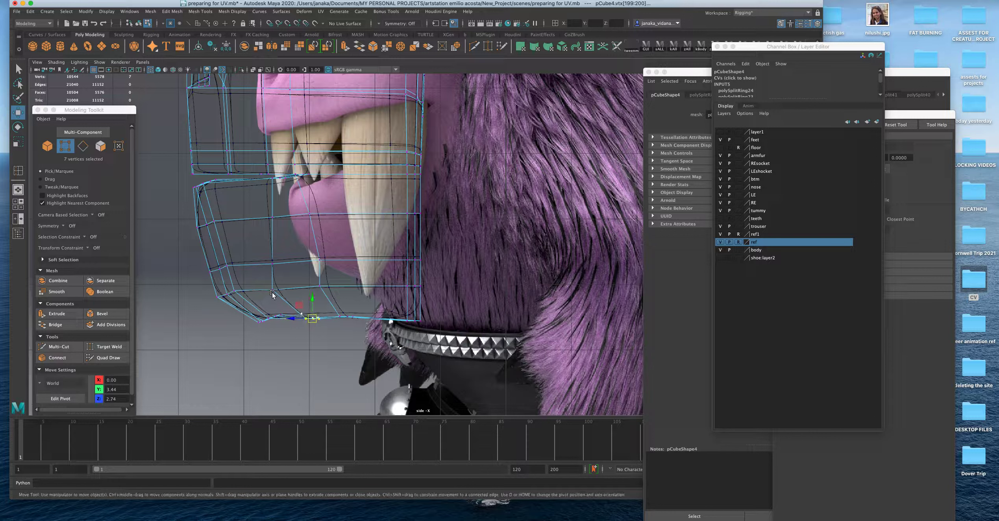
Reposition the lower side, underside and front vertices of the lower jaw to round the chin's profile
{"action": "left_click", "coordinate": [278, 290]}
{"action": "left_click_drag", "start_coordinate": [277, 290], "coordinate": [287, 290]}
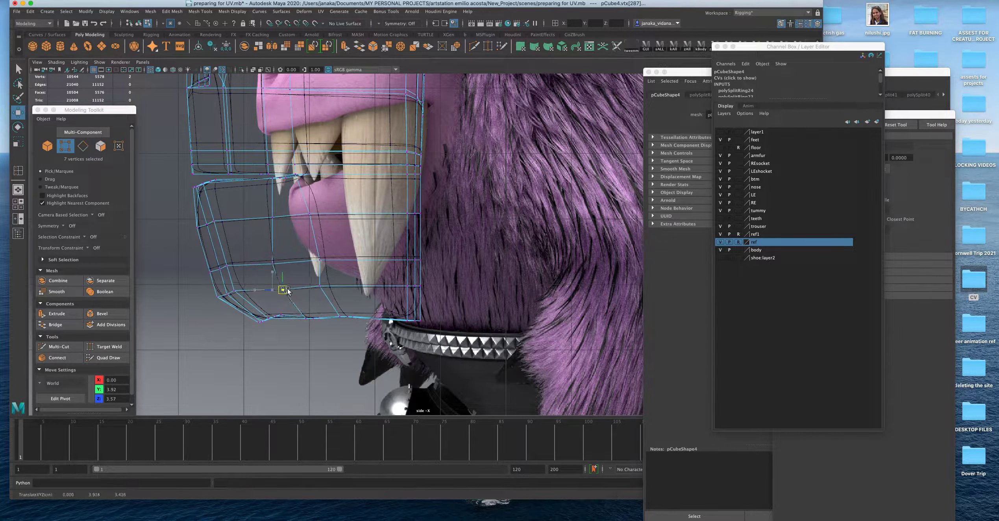
{"action": "left_click_drag", "start_coordinate": [259, 251], "coordinate": [284, 264]}
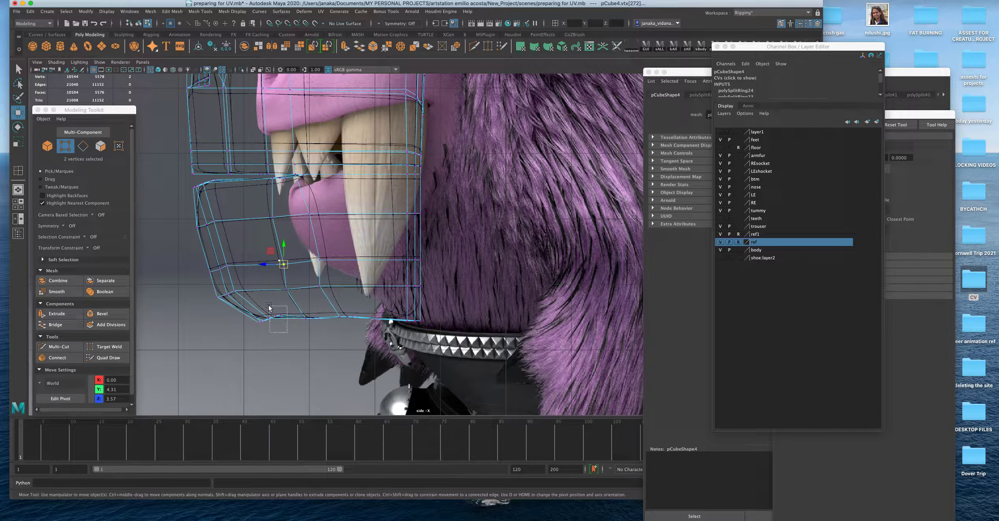
{"action": "left_click_drag", "start_coordinate": [280, 314], "coordinate": [276, 322]}
{"action": "left_click_drag", "start_coordinate": [209, 288], "coordinate": [230, 296]}
{"action": "left_click_drag", "start_coordinate": [192, 256], "coordinate": [219, 264]}
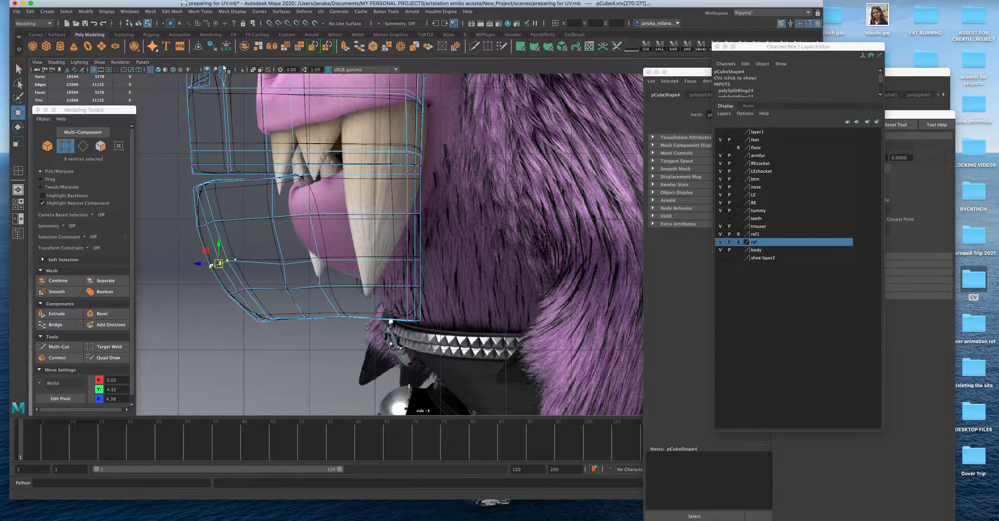
Restore the shaded display and return to the perspective view to check the lower jaw from the front
{"action": "left_click", "coordinate": [158, 69]}
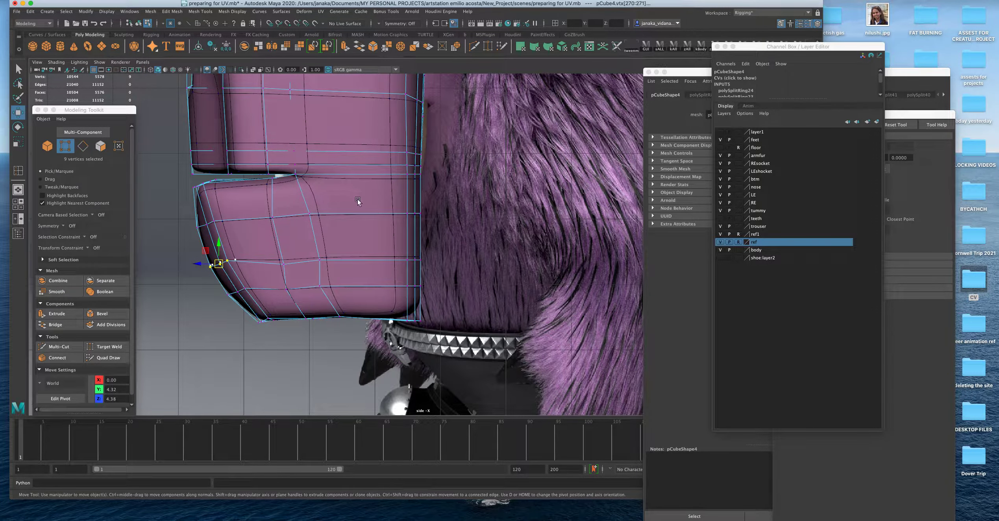
{"action": "key", "text": "space"}
{"action": "key", "text": "space"}
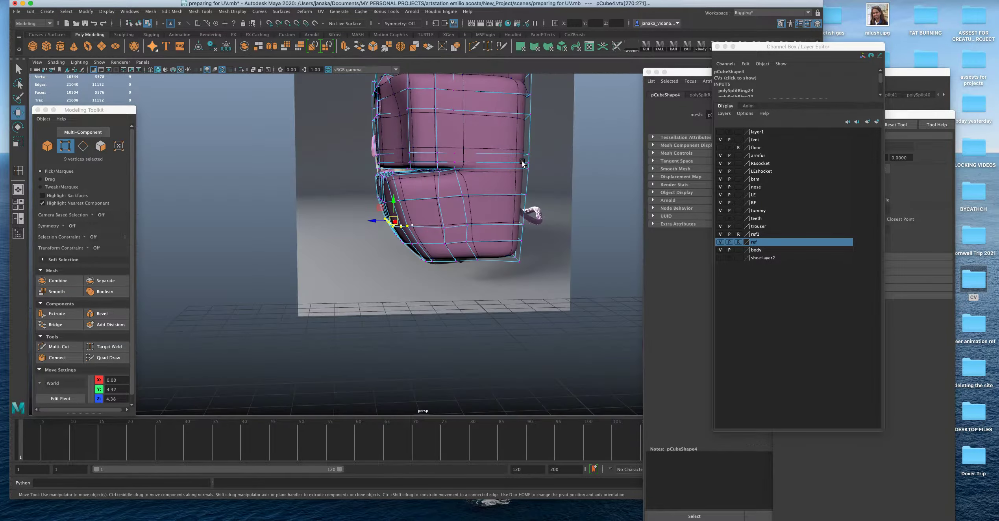
{"action": "key", "text": "space"}
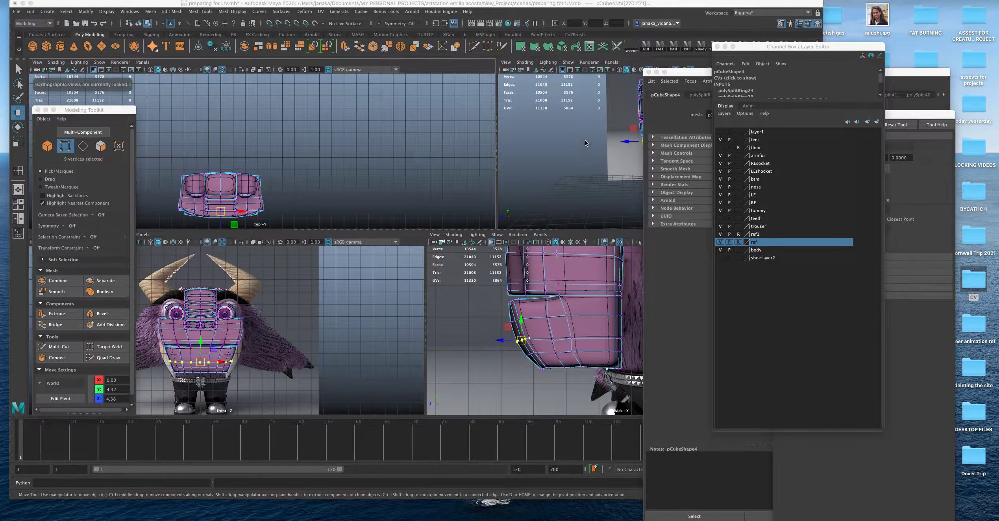
{"action": "key", "text": "space"}
{"action": "left_click_drag", "start_coordinate": [527, 164], "coordinate": [477, 191], "text": "alt"}
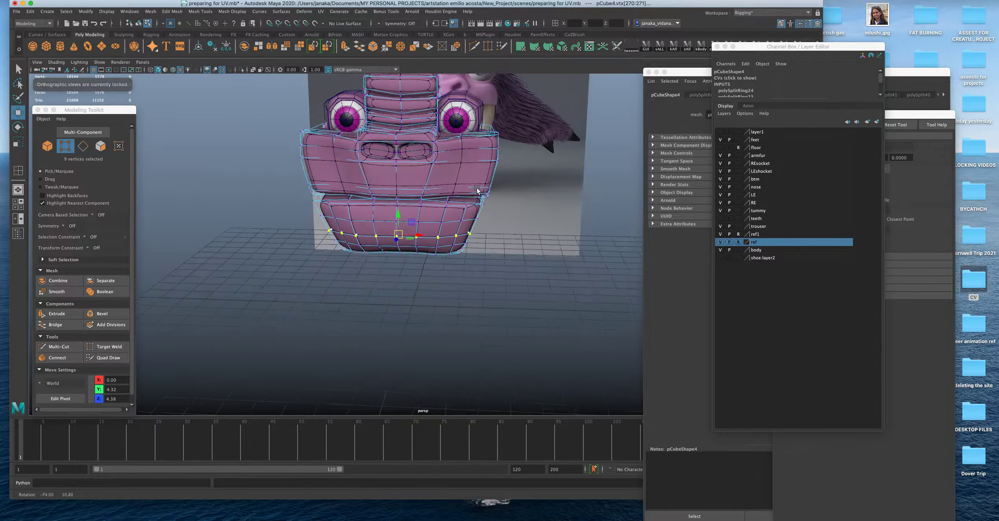
Show the teeth layer and examine how the tusks sit against the lower jaw from the perspective and side views
{"action": "scroll", "coordinate": [408, 172], "scroll_direction": "up", "scroll_amount": 3}
{"action": "left_click_drag", "start_coordinate": [408, 172], "coordinate": [369, 177], "text": "alt"}
{"action": "scroll", "coordinate": [407, 170], "scroll_direction": "up", "scroll_amount": 2}
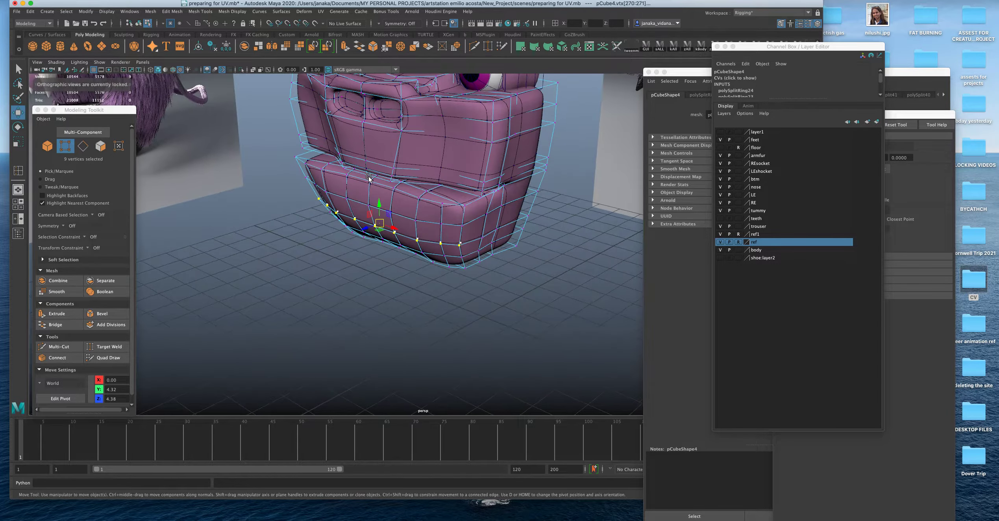
{"action": "left_click", "coordinate": [720, 219]}
{"action": "scroll", "coordinate": [492, 213], "scroll_direction": "up", "scroll_amount": 4}
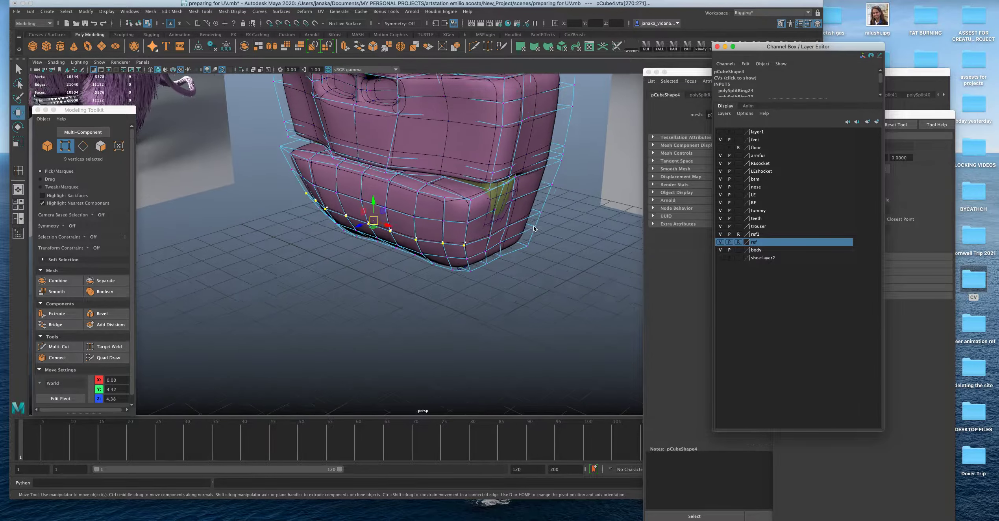
{"action": "left_click_drag", "start_coordinate": [492, 213], "coordinate": [429, 195], "text": "alt"}
{"action": "key", "text": "space"}
{"action": "key", "text": "space"}
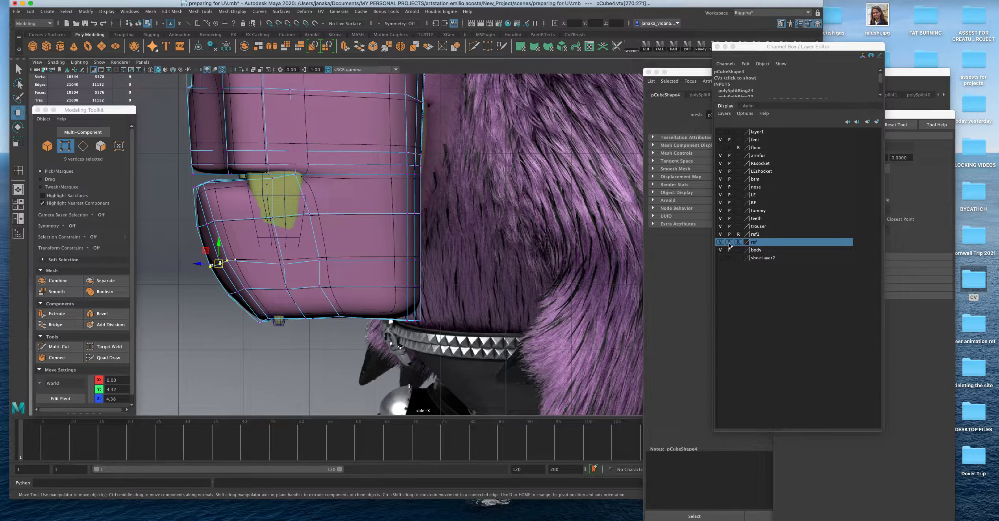
Hide the teeth layer and scale the front section of the lower jaw vertically to about 0.91
{"action": "left_click", "coordinate": [720, 218]}
{"action": "scroll", "coordinate": [213, 219], "scroll_direction": "down", "scroll_amount": 5}
{"action": "scroll", "coordinate": [318, 214], "scroll_direction": "up", "scroll_amount": 2}
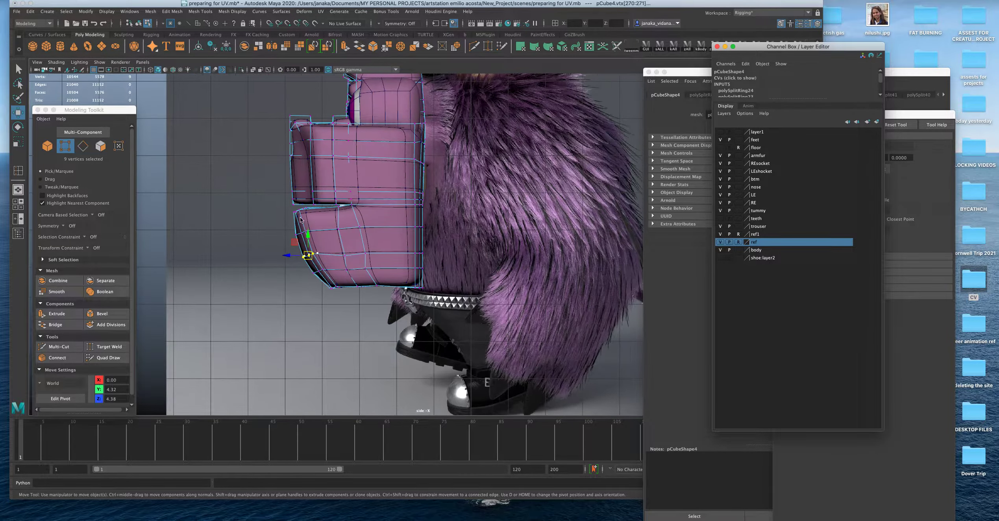
{"action": "scroll", "coordinate": [274, 210], "scroll_direction": "up", "scroll_amount": 1}
{"action": "scroll", "coordinate": [275, 216], "scroll_direction": "up", "scroll_amount": 1}
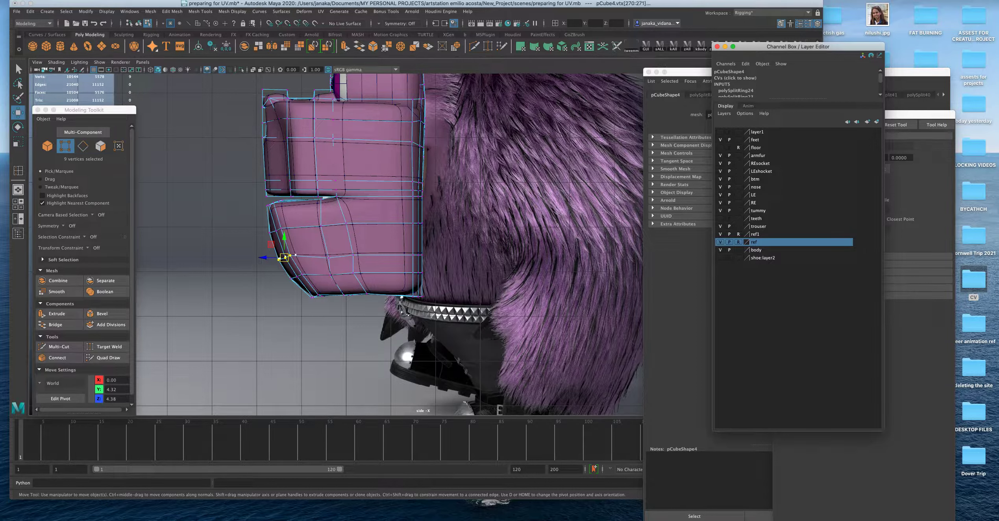
{"action": "left_click", "coordinate": [19, 83]}
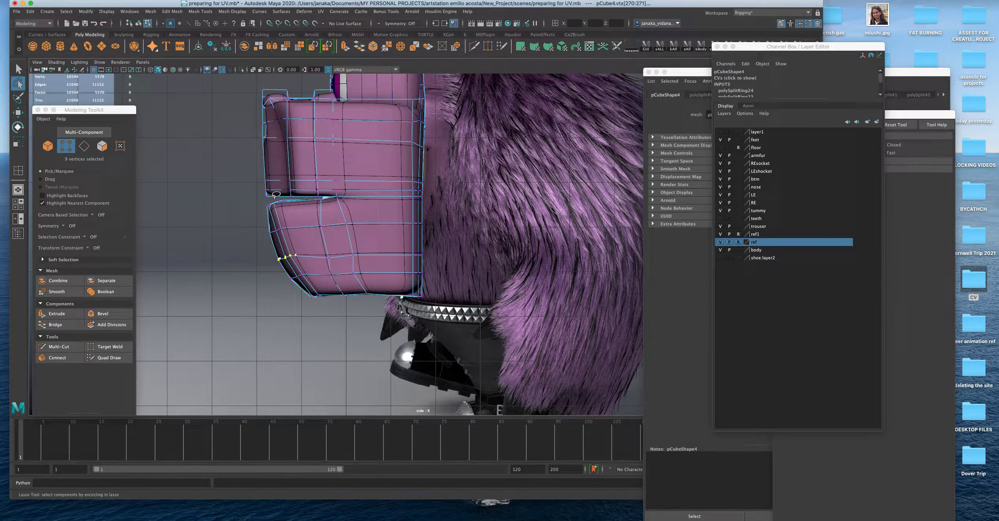
{"action": "mouse_move", "coordinate": [265, 197]}
{"action": "left_mouse_down"}
{"action": "mouse_move", "coordinate": [258, 272]}
{"action": "mouse_move", "coordinate": [346, 314]}
{"action": "mouse_move", "coordinate": [381, 244]}
{"action": "mouse_move", "coordinate": [356, 199]}
{"action": "mouse_move", "coordinate": [338, 194]}
{"action": "left_mouse_up"}
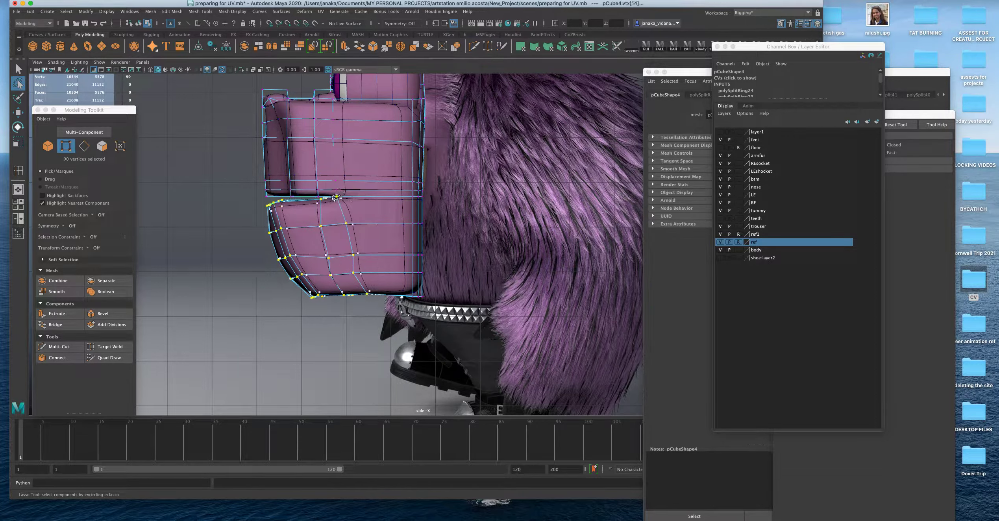
{"action": "key", "text": "r"}
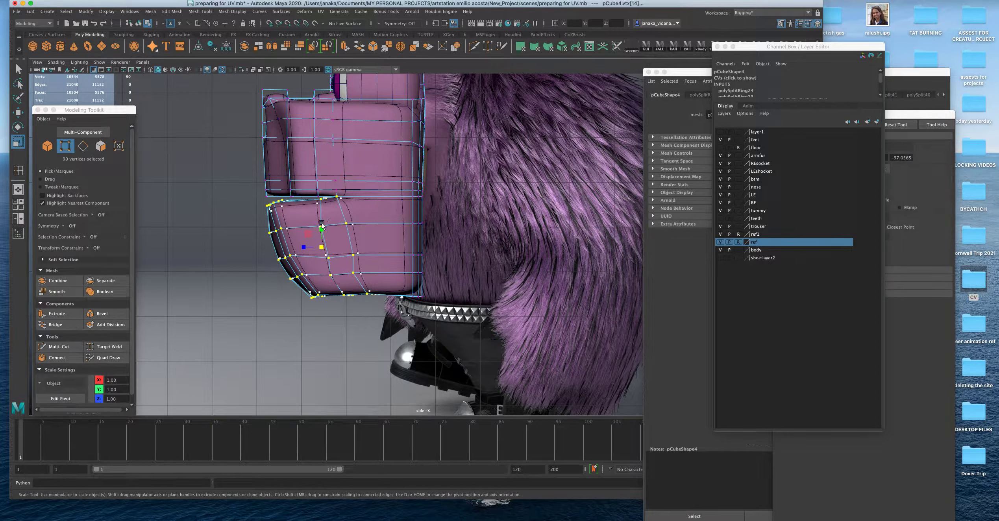
{"action": "mouse_move", "coordinate": [320, 232]}
{"action": "left_mouse_down"}
{"action": "mouse_move", "coordinate": [305, 249]}
{"action": "mouse_move", "coordinate": [323, 233]}
{"action": "left_mouse_up"}
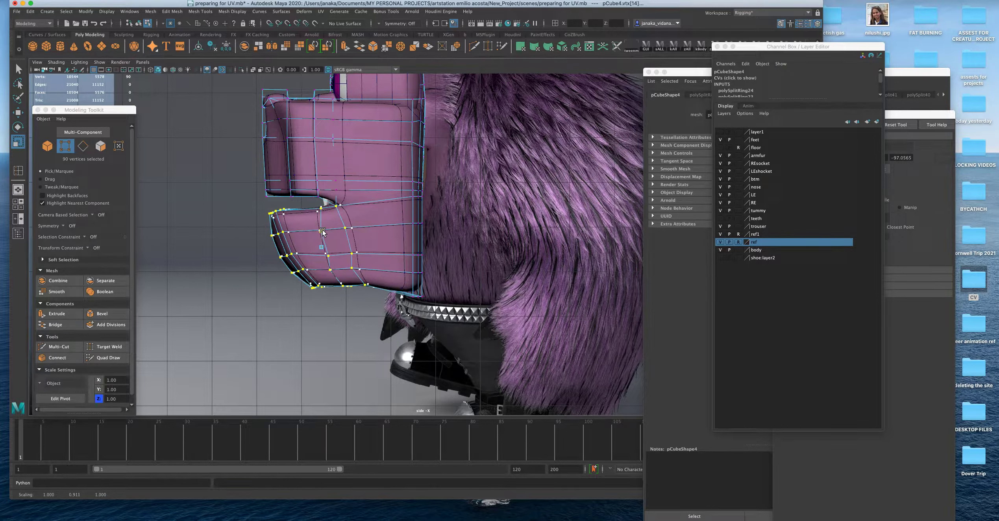
Move the lower jaw's front section back and slightly down behind the upper muzzle, showing the teeth layer for alignment
{"action": "key", "text": "w"}
{"action": "left_click_drag", "start_coordinate": [304, 248], "coordinate": [314, 247]}
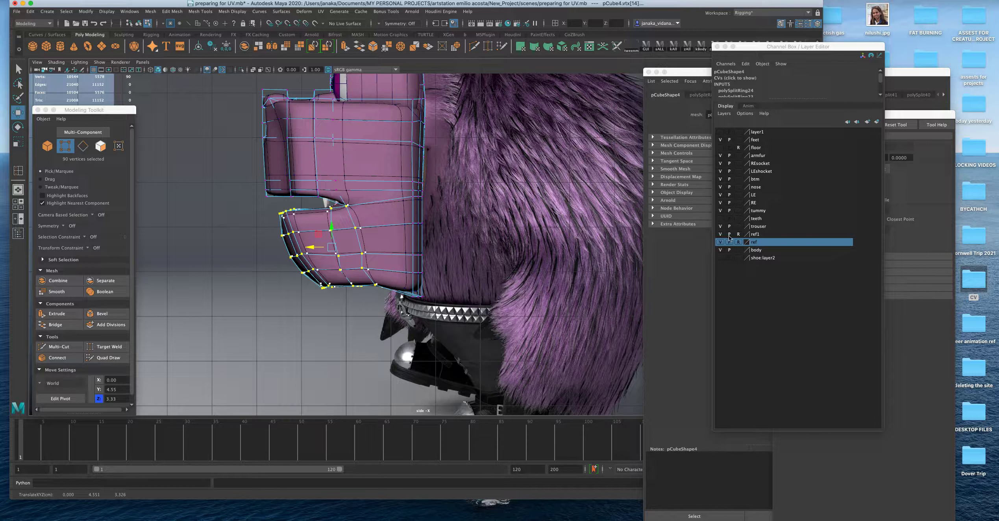
{"action": "left_click", "coordinate": [724, 220]}
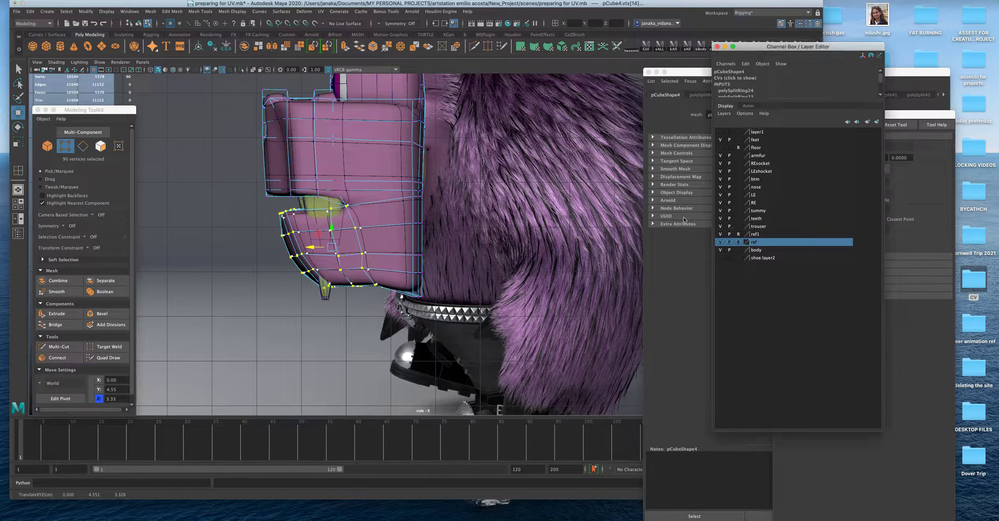
{"action": "left_click", "coordinate": [332, 228]}
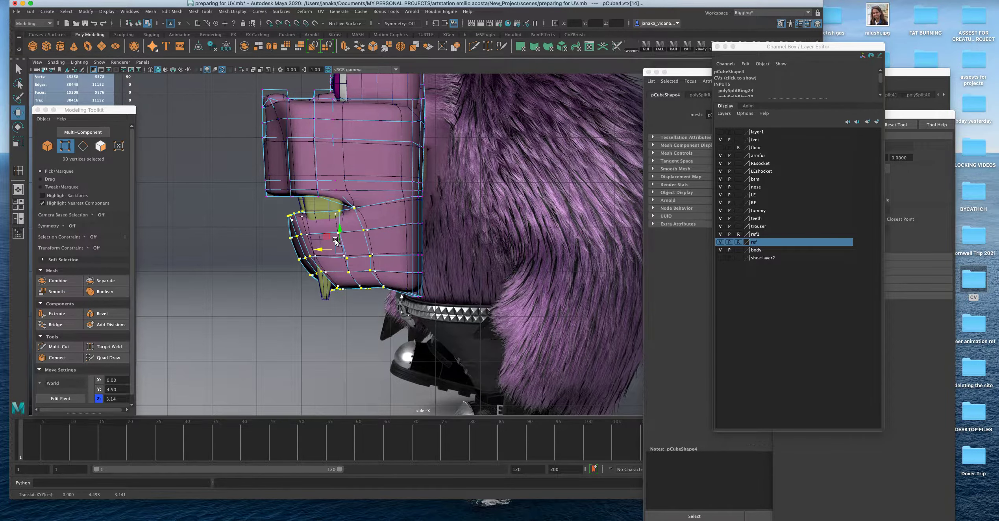
{"action": "scroll", "coordinate": [335, 240], "scroll_direction": "down", "scroll_amount": 5}
Scale the lower jaw's front section narrower across its width in the perspective view so the tusks sit outside it
{"action": "key", "text": "space"}
{"action": "key", "text": "space"}
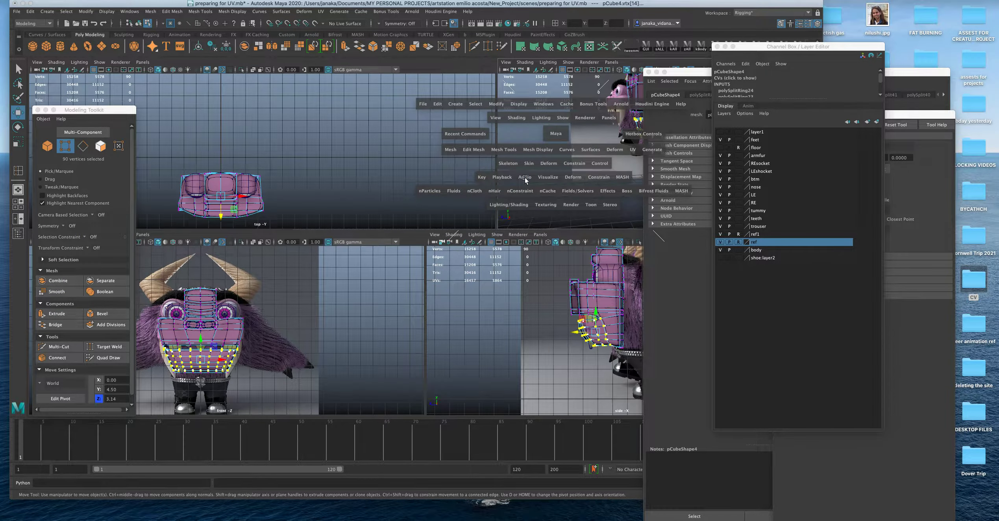
{"action": "left_click_drag", "start_coordinate": [416, 191], "coordinate": [384, 231], "text": "alt"}
{"action": "scroll", "coordinate": [387, 219], "scroll_direction": "down", "scroll_amount": 4}
{"action": "left_click_drag", "start_coordinate": [260, 219], "coordinate": [315, 206], "text": "alt"}
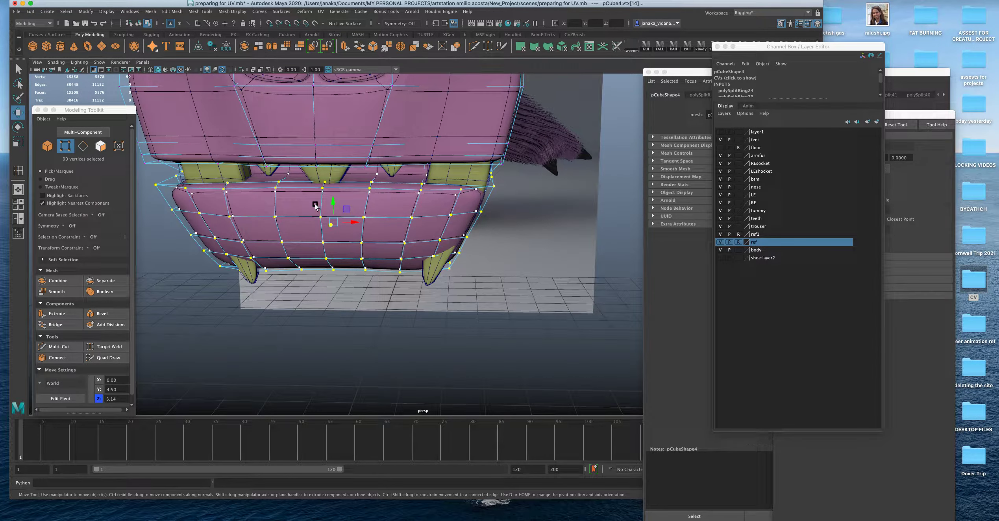
{"action": "left_click", "coordinate": [18, 142]}
{"action": "left_click_drag", "start_coordinate": [351, 221], "coordinate": [447, 262]}
{"action": "scroll", "coordinate": [346, 223], "scroll_direction": "up", "scroll_amount": 2}
Shift the narrowed front section of the lower jaw slightly farther back in the side view
{"action": "key", "text": "space"}
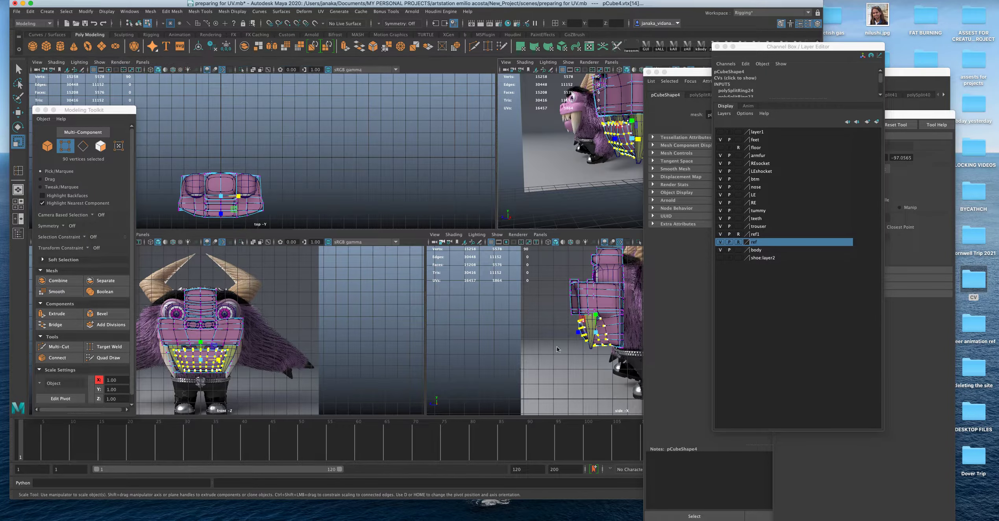
{"action": "key", "text": "space"}
{"action": "middle_click_drag", "start_coordinate": [450, 344], "coordinate": [444, 344], "text": "alt"}
{"action": "scroll", "coordinate": [443, 344], "scroll_direction": "up", "scroll_amount": 1}
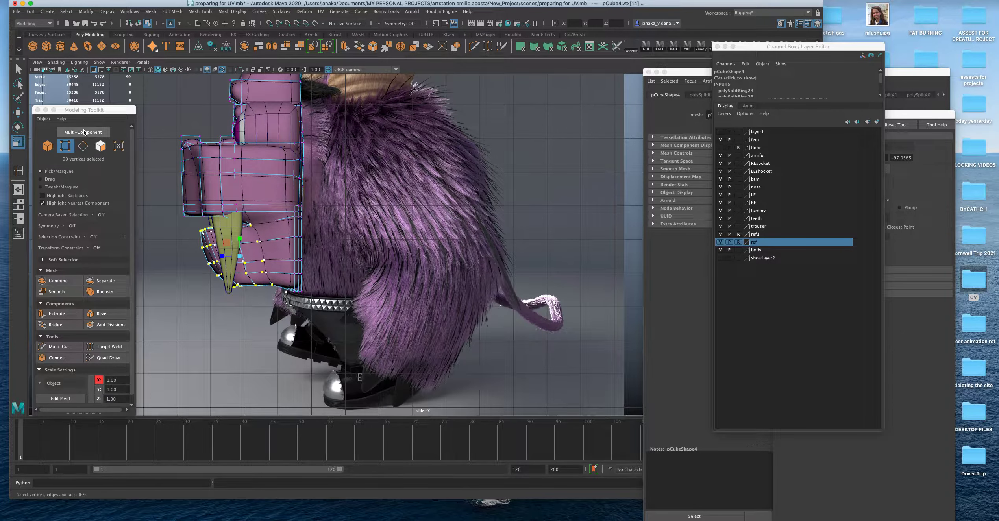
{"action": "key", "text": "w"}
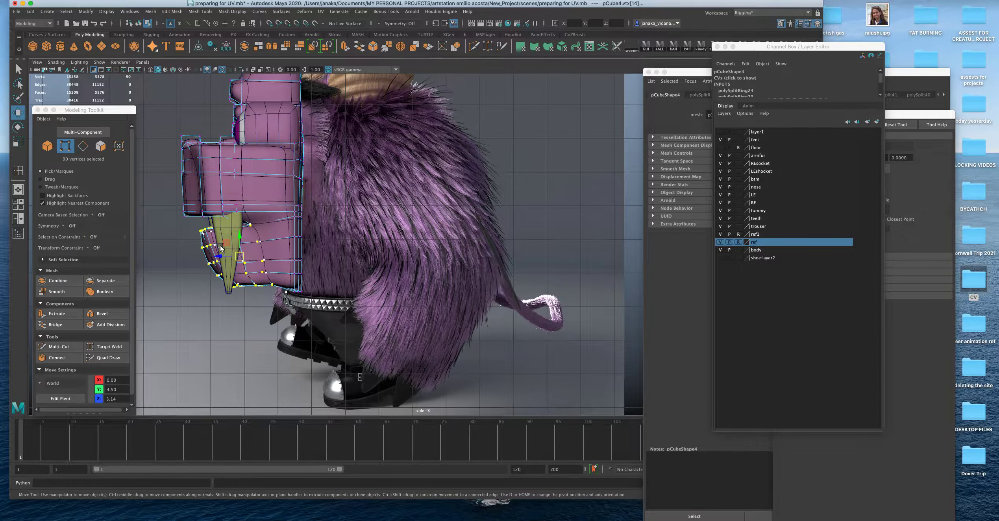
{"action": "left_click_drag", "start_coordinate": [243, 257], "coordinate": [247, 257]}
{"action": "scroll", "coordinate": [269, 280], "scroll_direction": "up", "scroll_amount": 1}
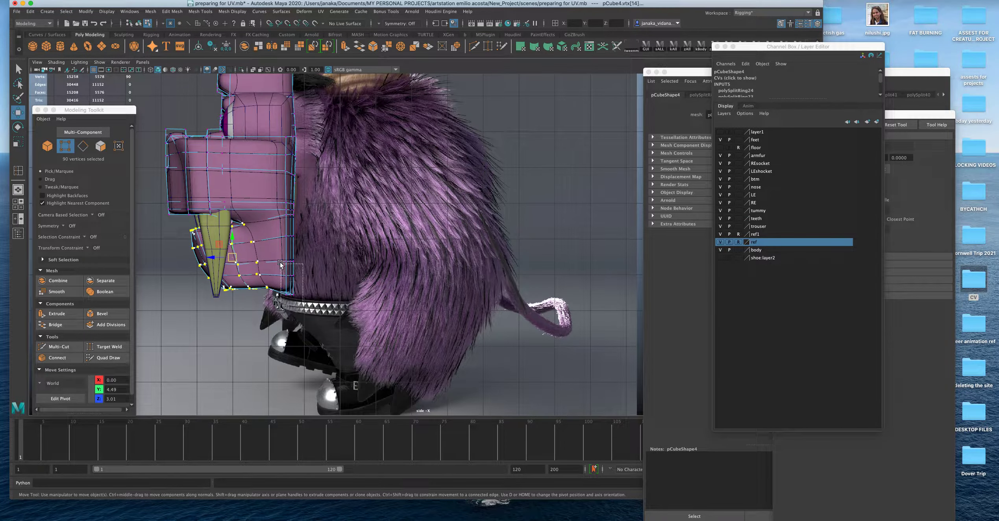
Raise the vertices at the lower jaw's rear bottom corner in the side view
{"action": "left_click_drag", "start_coordinate": [277, 303], "coordinate": [291, 243]}
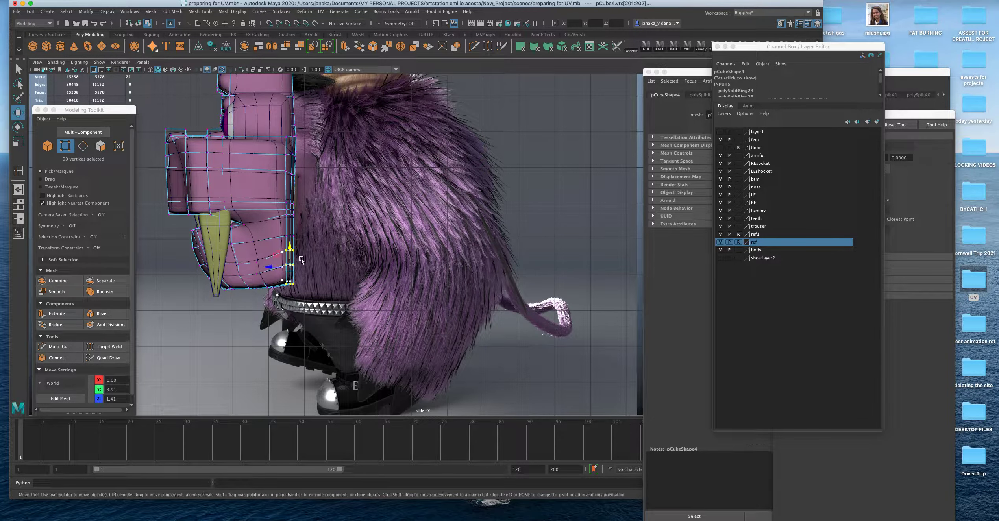
{"action": "scroll", "coordinate": [337, 279], "scroll_direction": "down", "scroll_amount": 1}
{"action": "key", "text": "space"}
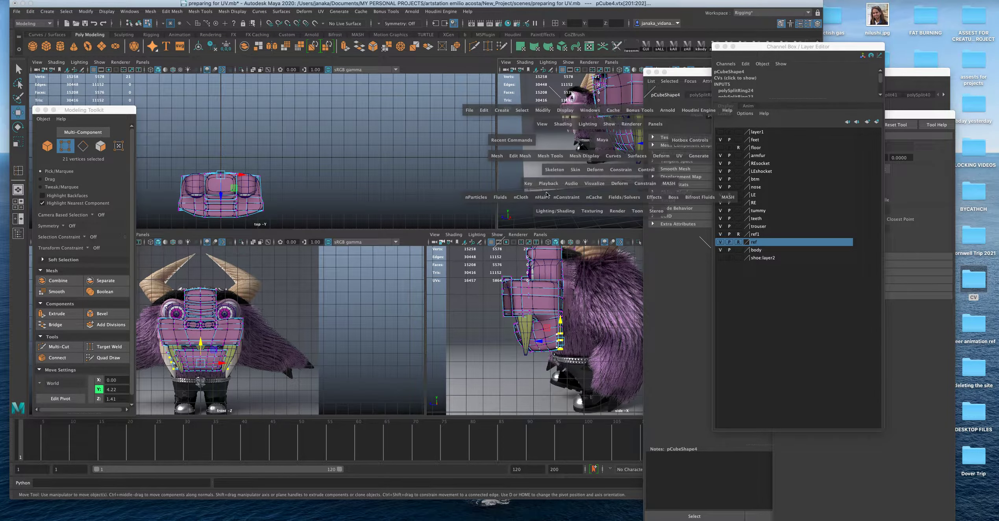
{"action": "key", "text": "space"}
Check the reshaped jaw beside the side reference in the perspective view and save the scene
{"action": "scroll", "coordinate": [525, 205], "scroll_direction": "up", "scroll_amount": 2}
{"action": "left_click_drag", "start_coordinate": [455, 236], "coordinate": [495, 237], "text": "alt"}
{"action": "scroll", "coordinate": [472, 238], "scroll_direction": "down", "scroll_amount": 3}
{"action": "left_click_drag", "start_coordinate": [380, 236], "coordinate": [267, 284], "text": "alt"}
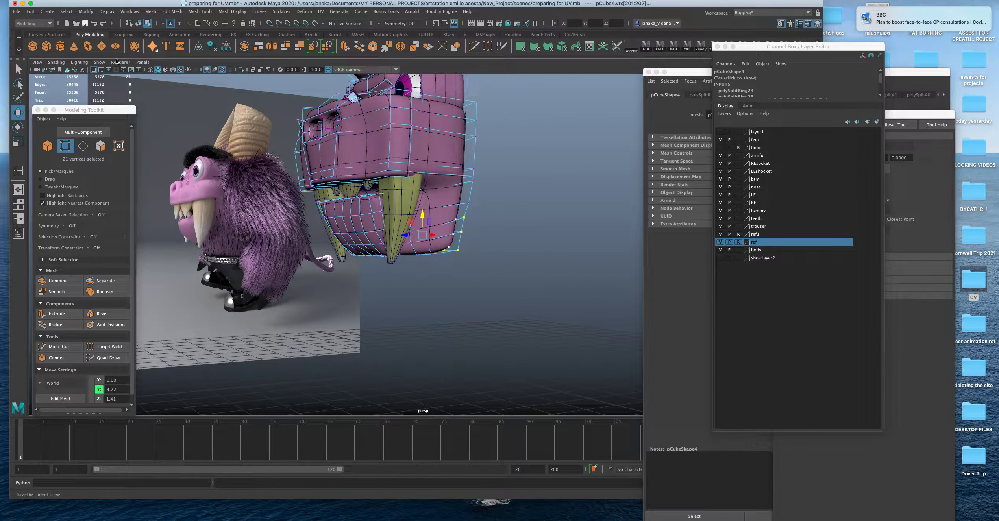
{"action": "key", "text": "q"}
{"action": "key", "text": "super+s"}
Examine the head's overall proportions against the side reference from several perspective angles
{"action": "left_click", "coordinate": [477, 277]}
{"action": "key", "text": "w"}
{"action": "scroll", "coordinate": [428, 274], "scroll_direction": "down", "scroll_amount": 3}
{"action": "scroll", "coordinate": [410, 274], "scroll_direction": "up", "scroll_amount": 1}
{"action": "middle_click_drag", "start_coordinate": [350, 266], "coordinate": [394, 307], "text": "alt"}
{"action": "left_click_drag", "start_coordinate": [394, 308], "coordinate": [388, 307], "text": "alt"}
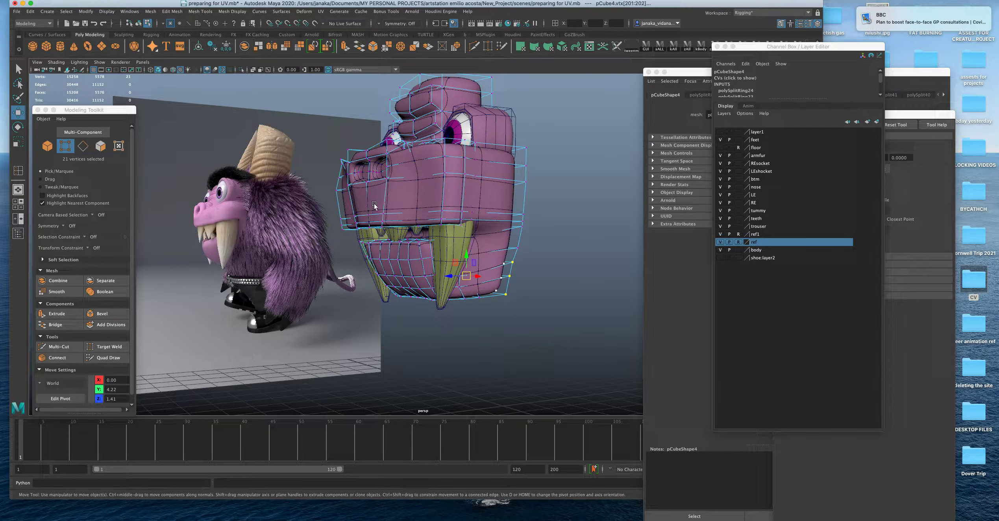
{"action": "scroll", "coordinate": [414, 205], "scroll_direction": "up", "scroll_amount": 3}
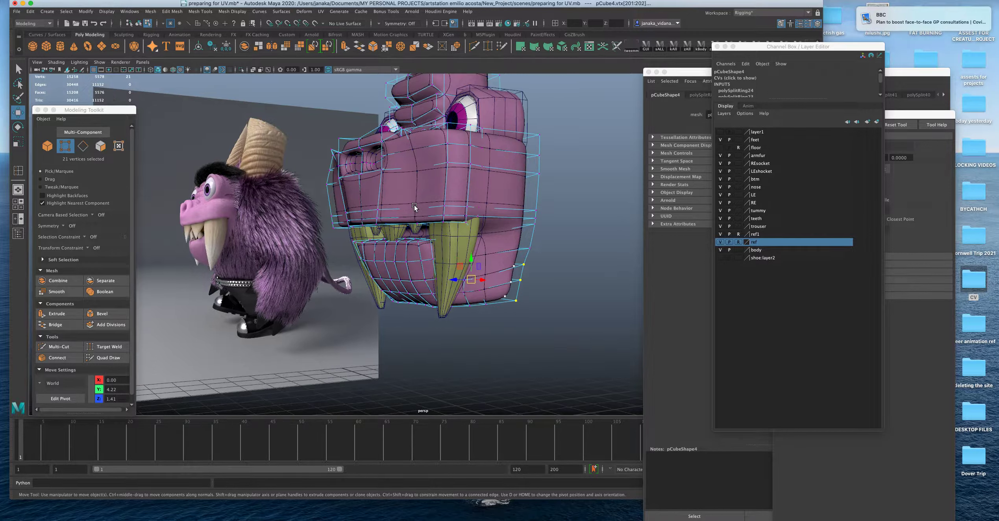
{"action": "left_click_drag", "start_coordinate": [379, 200], "coordinate": [366, 212], "text": "alt"}
Lower the upper front vertices of the muzzle in the side view so its top slopes down toward the nose
{"action": "key", "text": "space"}
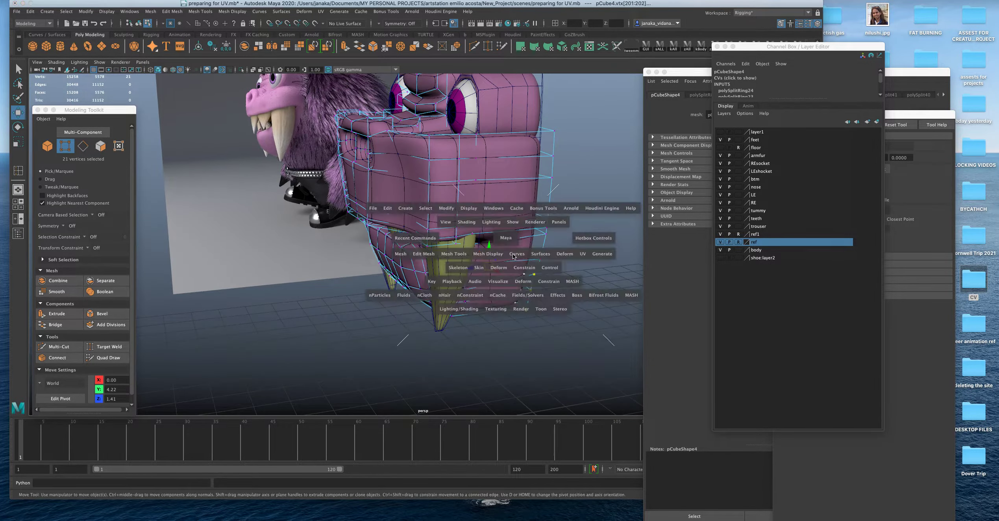
{"action": "key", "text": "space"}
{"action": "key", "text": "space"}
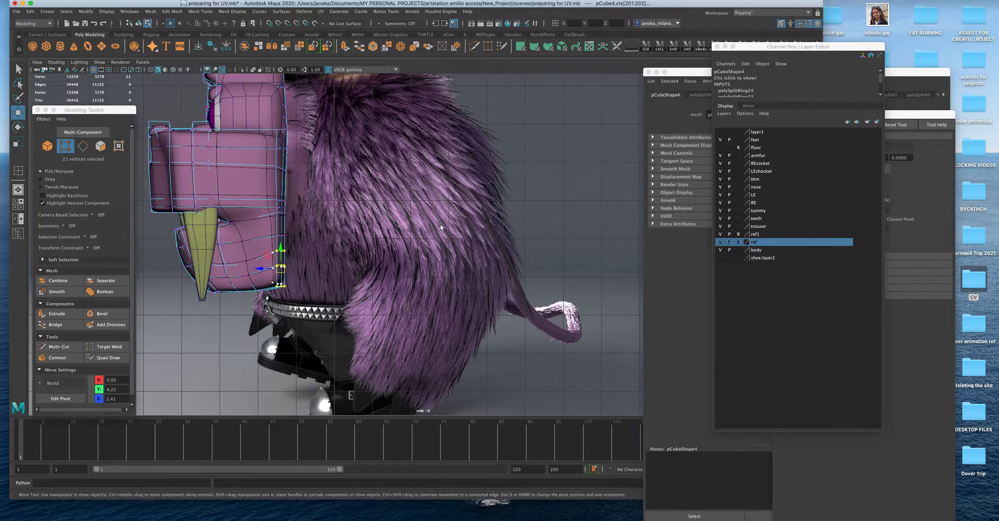
{"action": "middle_click_drag", "start_coordinate": [453, 238], "coordinate": [511, 265], "text": "alt"}
{"action": "scroll", "coordinate": [383, 233], "scroll_direction": "up", "scroll_amount": 2}
{"action": "right_click_drag", "start_coordinate": [310, 212], "coordinate": [252, 219]}
{"action": "left_click_drag", "start_coordinate": [241, 146], "coordinate": [337, 230]}
{"action": "left_click_drag", "start_coordinate": [313, 185], "coordinate": [336, 193]}
{"action": "key", "text": "space"}
{"action": "key", "text": "space"}
{"action": "left_click_drag", "start_coordinate": [552, 166], "coordinate": [327, 180], "text": "alt"}
{"action": "left_click_drag", "start_coordinate": [250, 230], "coordinate": [361, 221], "text": "alt"}
Raise the bottom front vertices of the upper muzzle in the side view to shorten the snout's height
{"action": "key", "text": "space"}
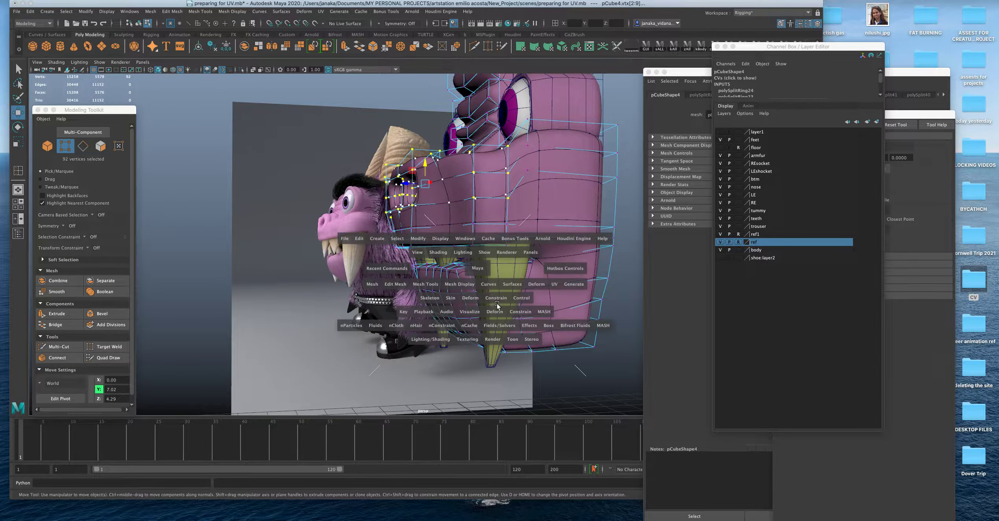
{"action": "key", "text": "space"}
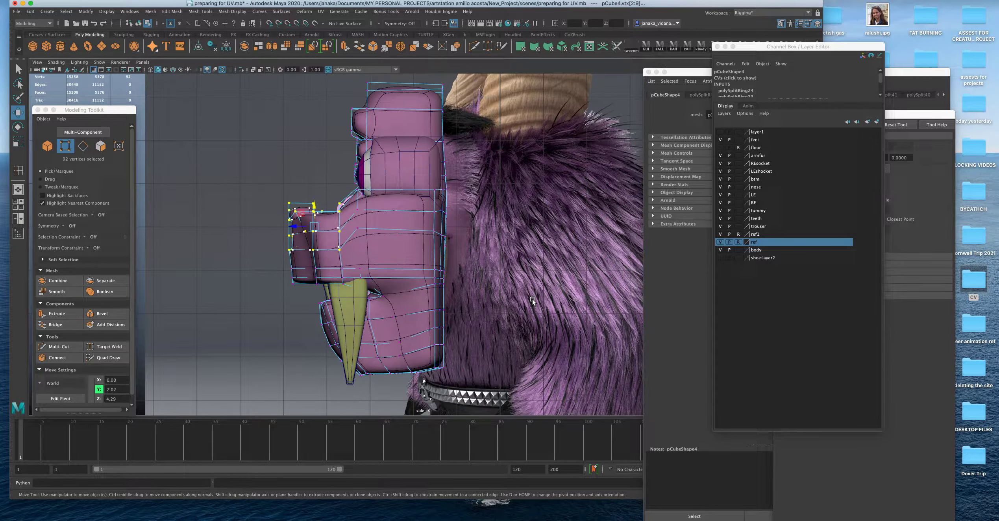
{"action": "middle_click_drag", "start_coordinate": [266, 272], "coordinate": [248, 259], "text": "alt"}
{"action": "right_click_drag", "start_coordinate": [248, 259], "coordinate": [257, 259], "text": "alt"}
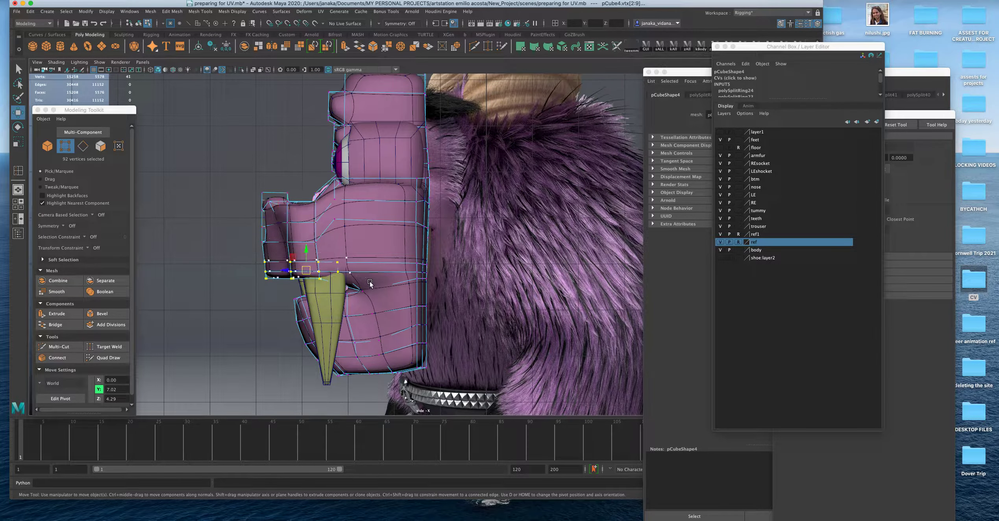
{"action": "left_click_drag", "start_coordinate": [307, 252], "coordinate": [307, 246]}
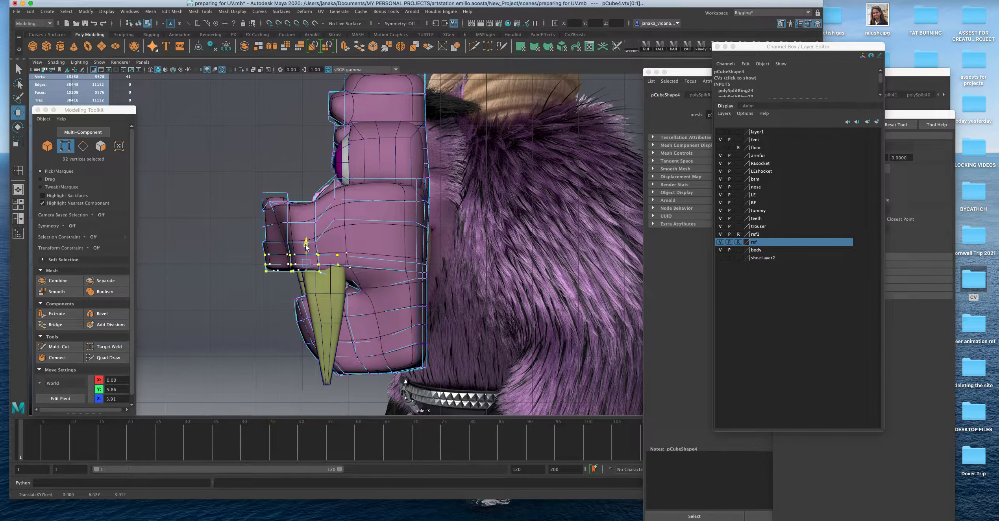
Examine the reshaped muzzle and mouth in the perspective view against the front reference
{"action": "key", "text": "space"}
{"action": "key", "text": "space"}
{"action": "left_click_drag", "start_coordinate": [553, 168], "coordinate": [366, 215], "text": "alt"}
{"action": "scroll", "coordinate": [446, 210], "scroll_direction": "down", "scroll_amount": 5}
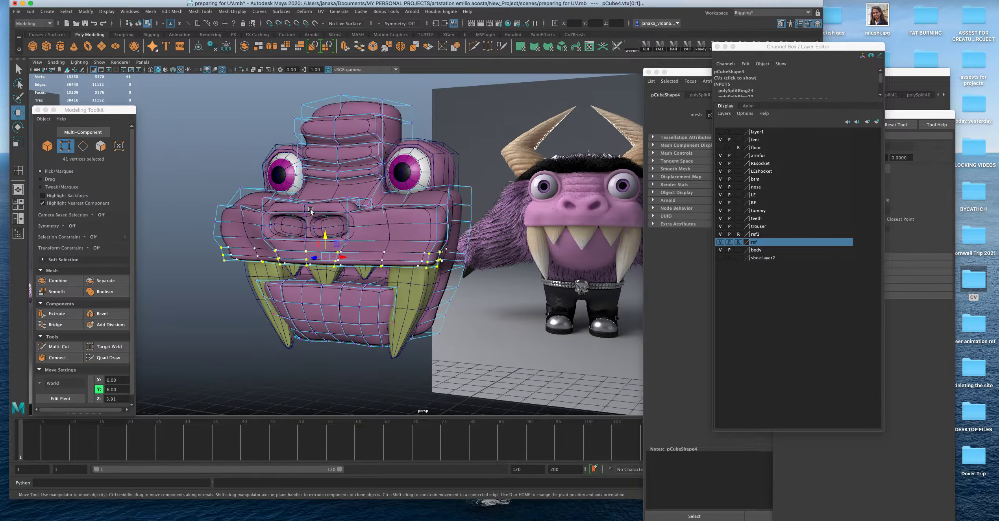
{"action": "middle_click_drag", "start_coordinate": [366, 214], "coordinate": [482, 216], "text": "alt"}
{"action": "left_click_drag", "start_coordinate": [482, 214], "coordinate": [470, 148], "text": "alt"}
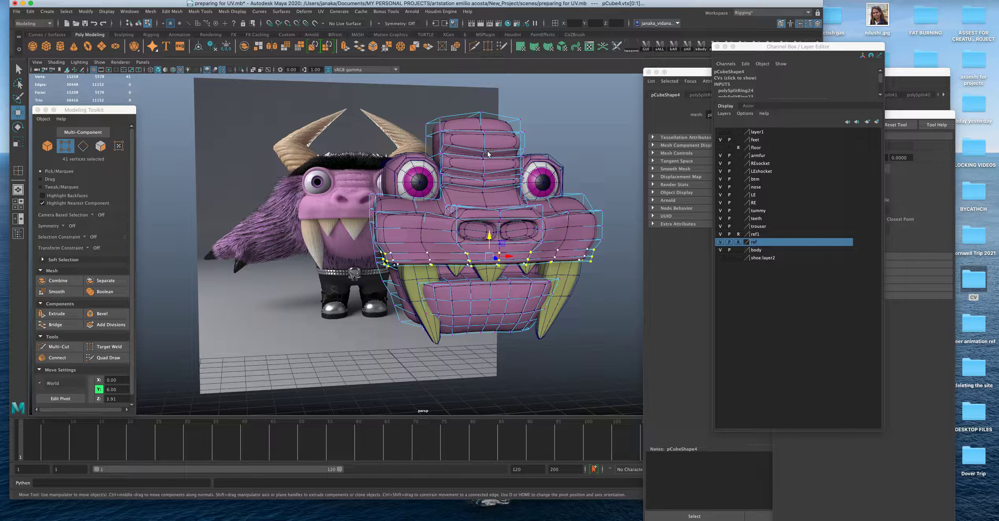
Switch to the front view and hide the teeth layer to compare the mouth with the reference
{"action": "key", "text": "space"}
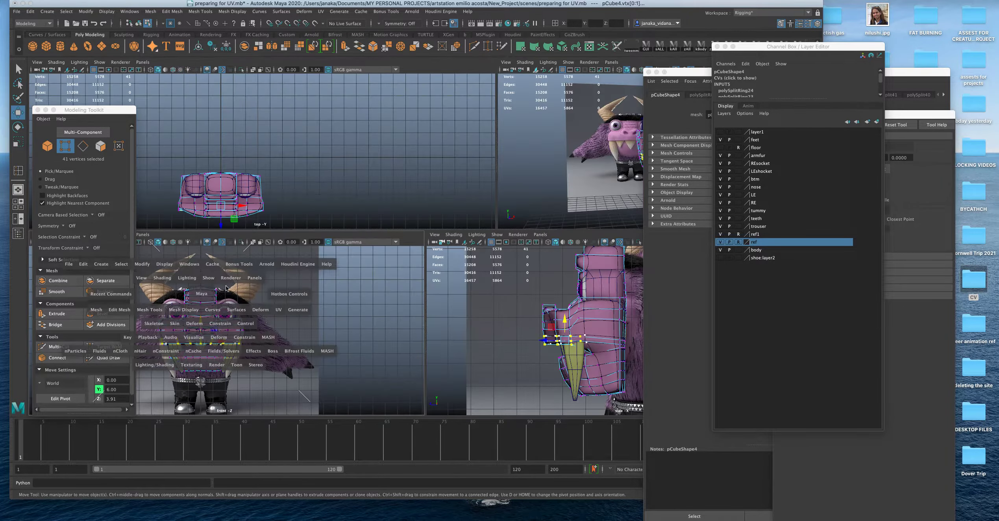
{"action": "key", "text": "space"}
{"action": "scroll", "coordinate": [258, 272], "scroll_direction": "up", "scroll_amount": 5}
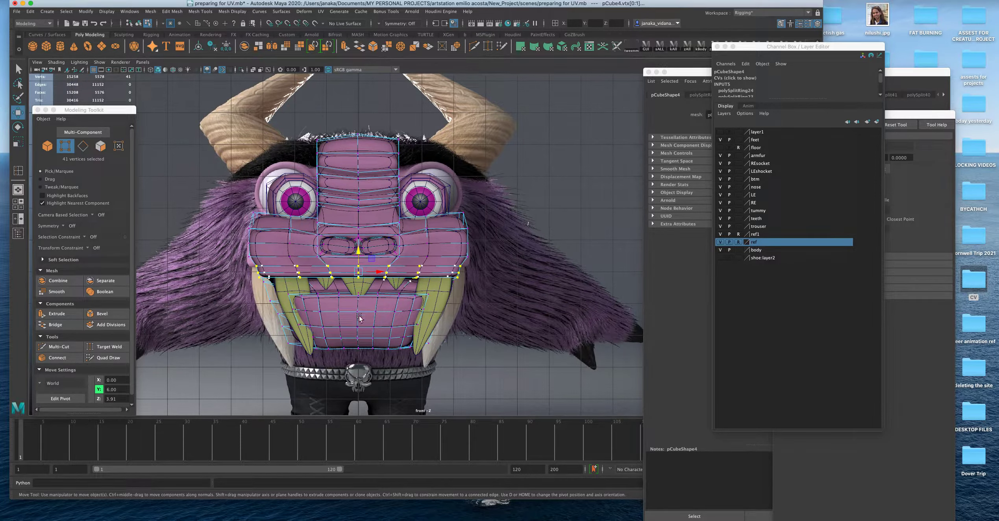
{"action": "left_click", "coordinate": [719, 219]}
{"action": "scroll", "coordinate": [475, 314], "scroll_direction": "up", "scroll_amount": 3}
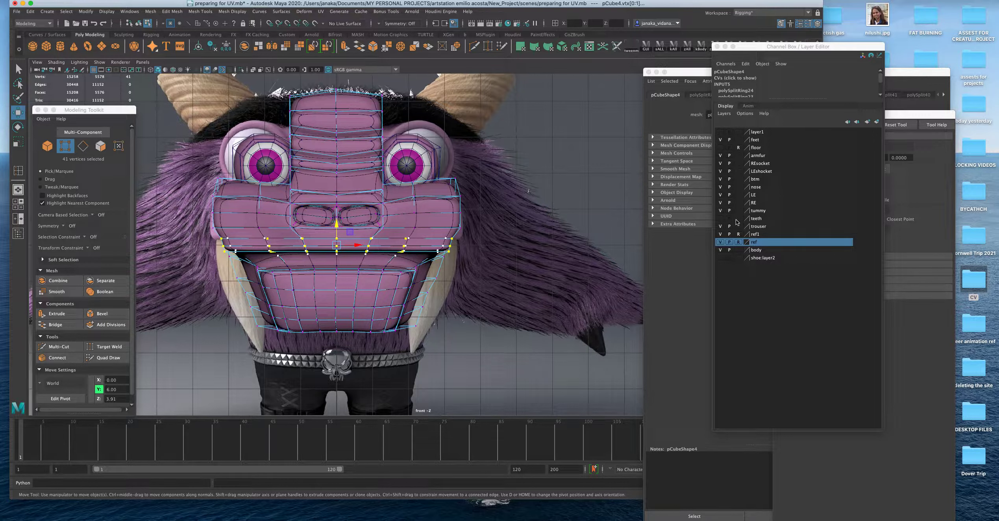
{"action": "left_click", "coordinate": [718, 220]}
{"action": "left_click", "coordinate": [718, 220]}
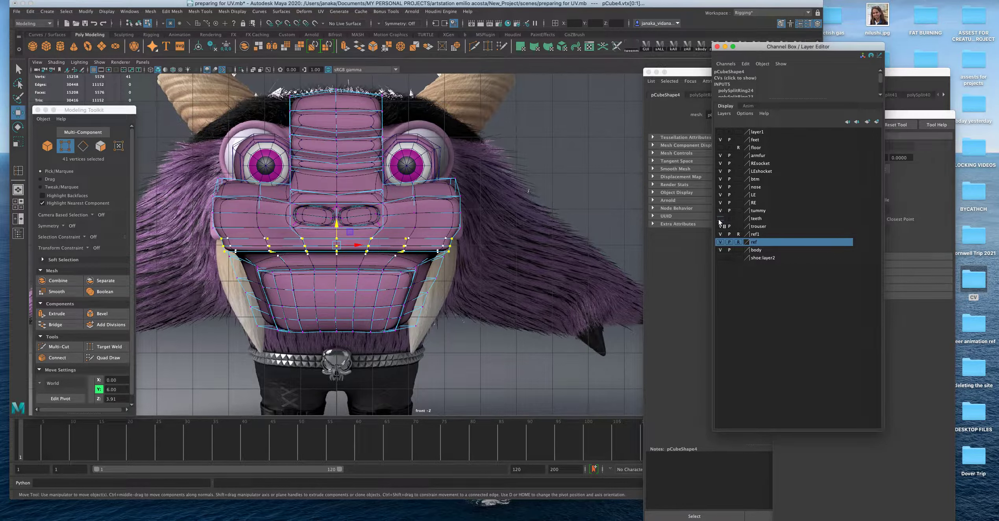
Show the teeth layer and compare the teeth and jaw with the reference in the front, perspective and side views
{"action": "left_click", "coordinate": [719, 218]}
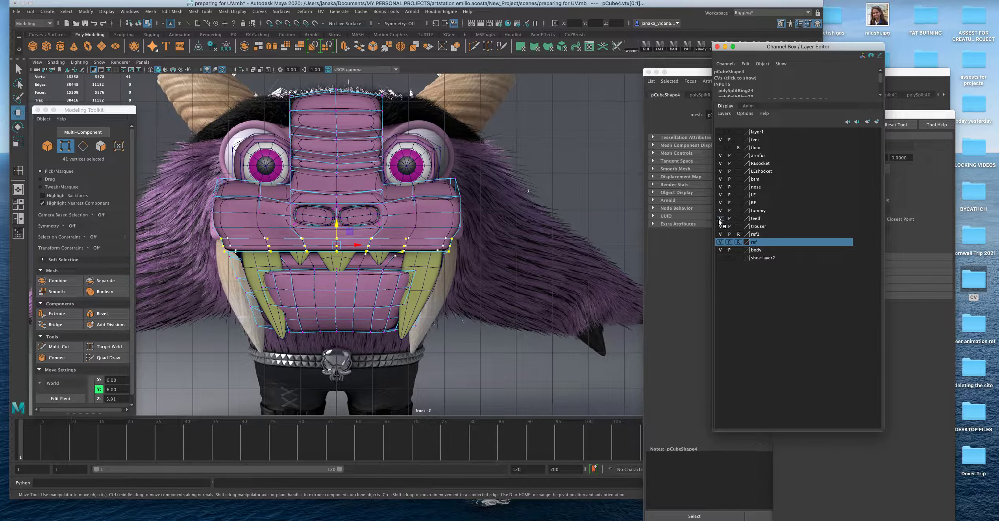
{"action": "key", "text": "space"}
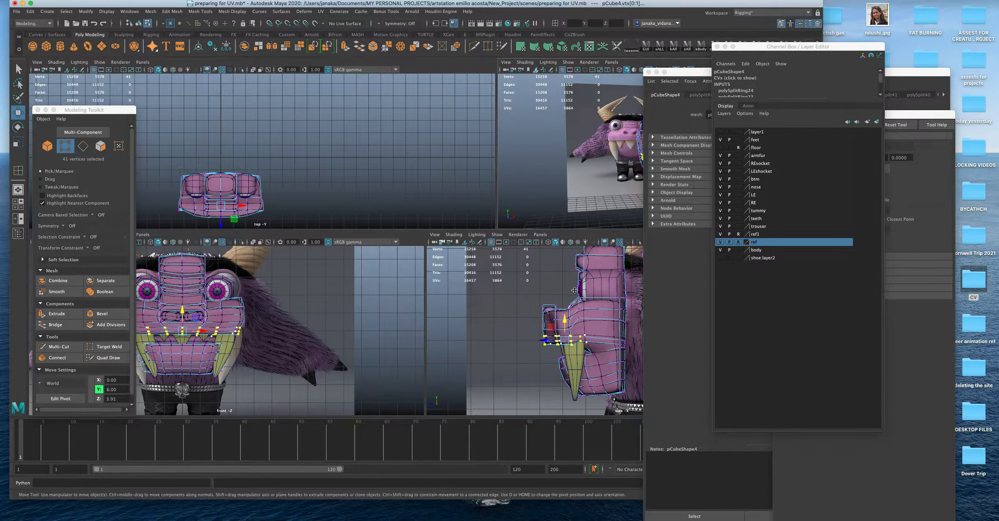
{"action": "key", "text": "space"}
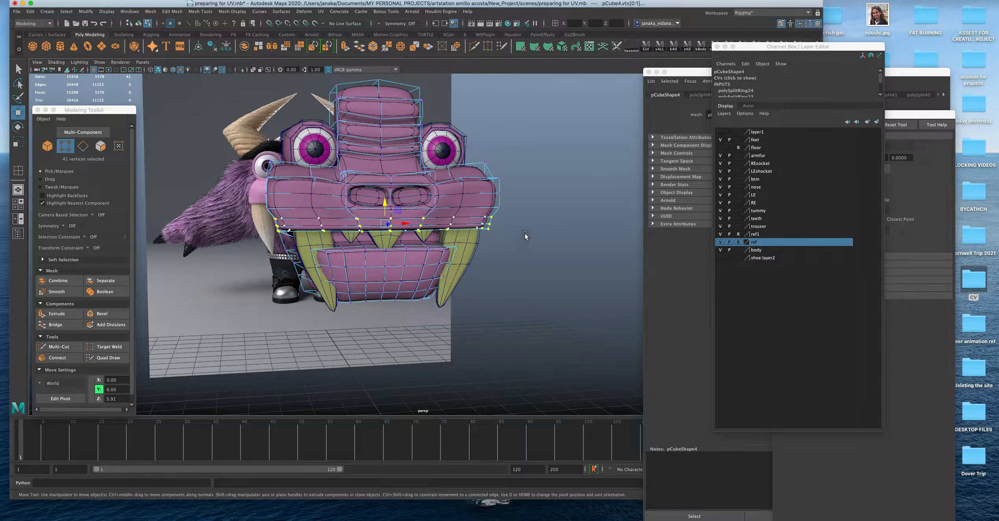
{"action": "key", "text": "space"}
{"action": "key", "text": "space"}
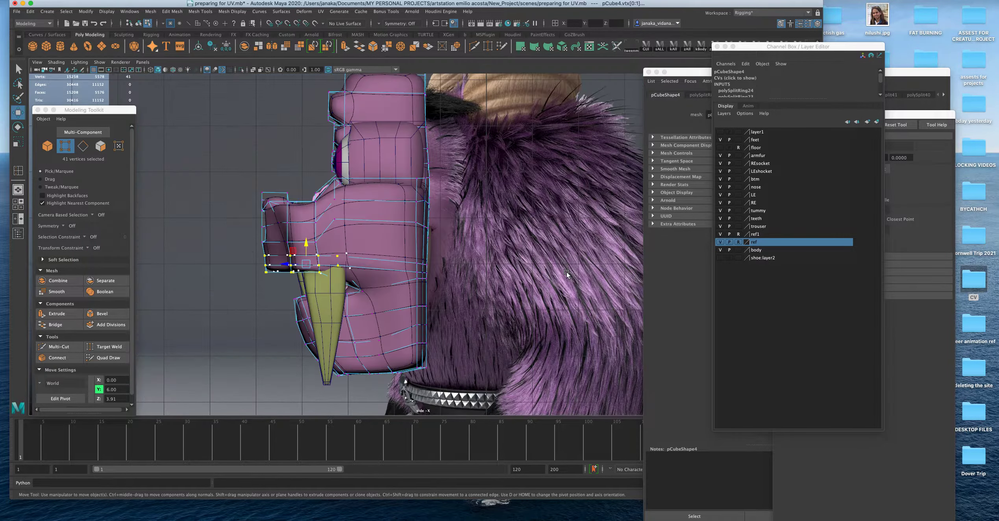
{"action": "scroll", "coordinate": [454, 261], "scroll_direction": "down", "scroll_amount": 2}
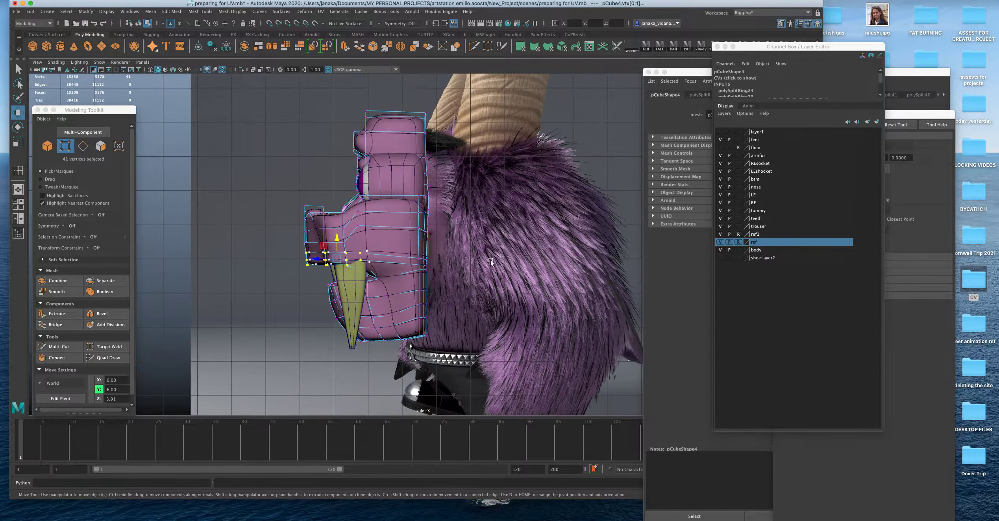
Hide the teeth layer and lasso-select all the lower jaw's vertices in the side view
{"action": "left_click", "coordinate": [721, 219]}
{"action": "scroll", "coordinate": [424, 243], "scroll_direction": "up", "scroll_amount": 1}
{"action": "right_click", "coordinate": [347, 312]}
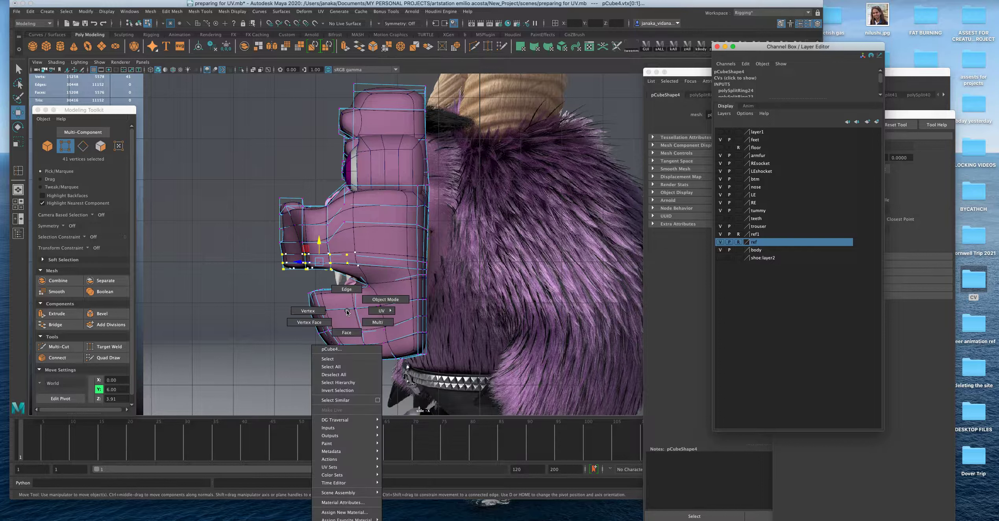
{"action": "left_click", "coordinate": [317, 311]}
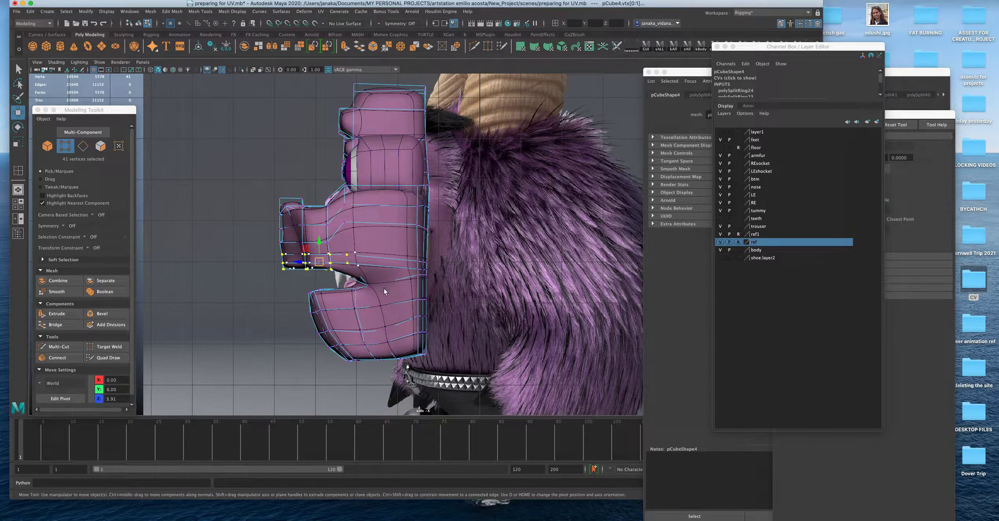
{"action": "left_click", "coordinate": [18, 84]}
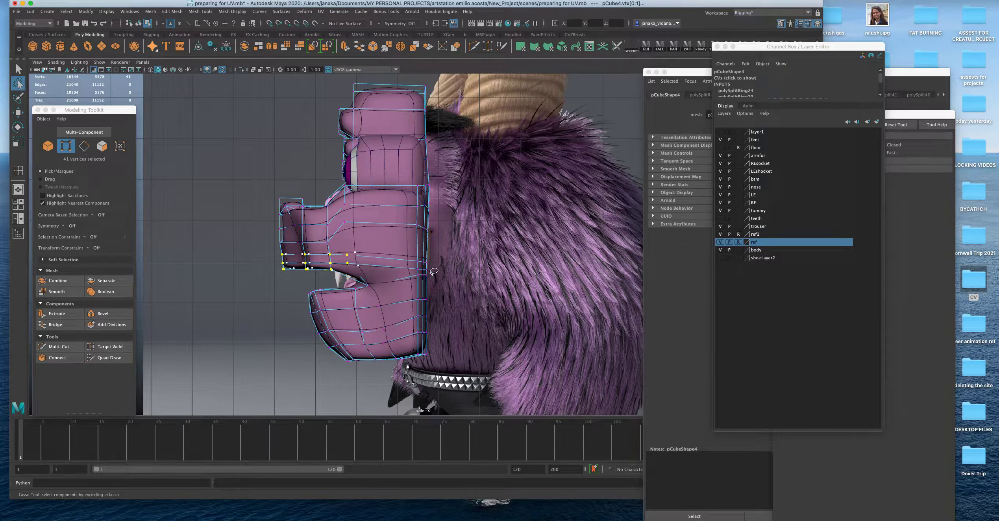
{"action": "mouse_move", "coordinate": [358, 271]}
{"action": "left_mouse_down"}
{"action": "mouse_move", "coordinate": [290, 311]}
{"action": "mouse_move", "coordinate": [472, 297]}
{"action": "left_mouse_up"}
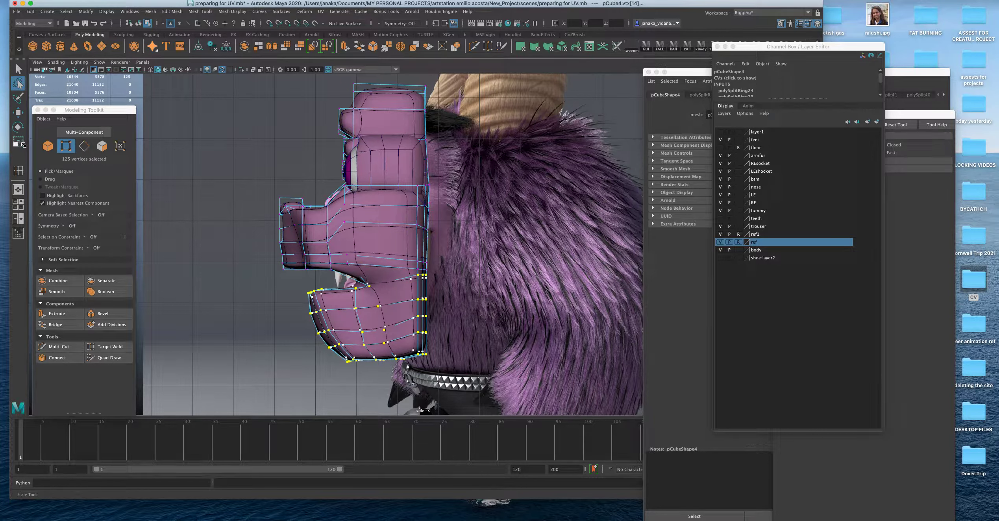
Relocate the rotation pivot to the back of the jaw and rotate the lower jaw slightly downward to open the mouth
{"action": "left_click", "coordinate": [17, 126]}
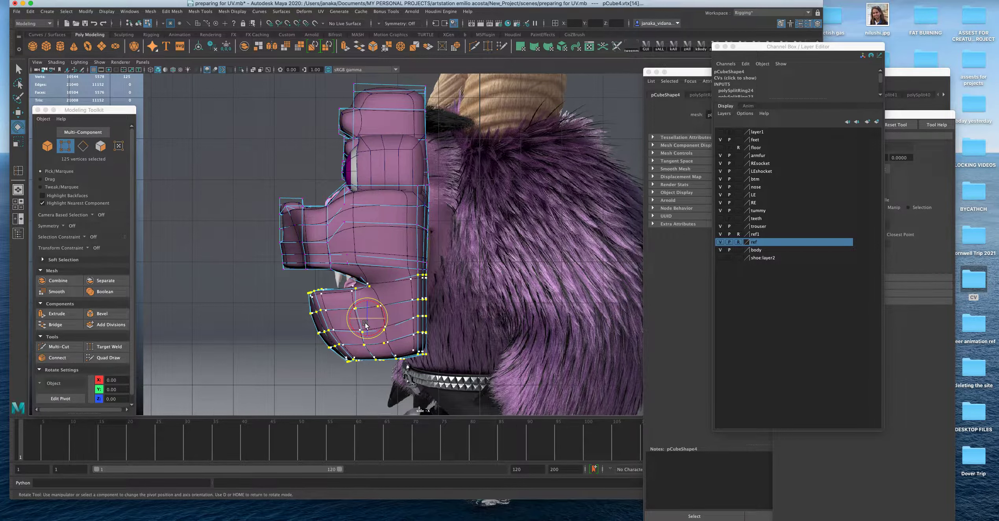
{"action": "key", "text": "d"}
{"action": "left_click_drag", "start_coordinate": [367, 319], "coordinate": [417, 287]}
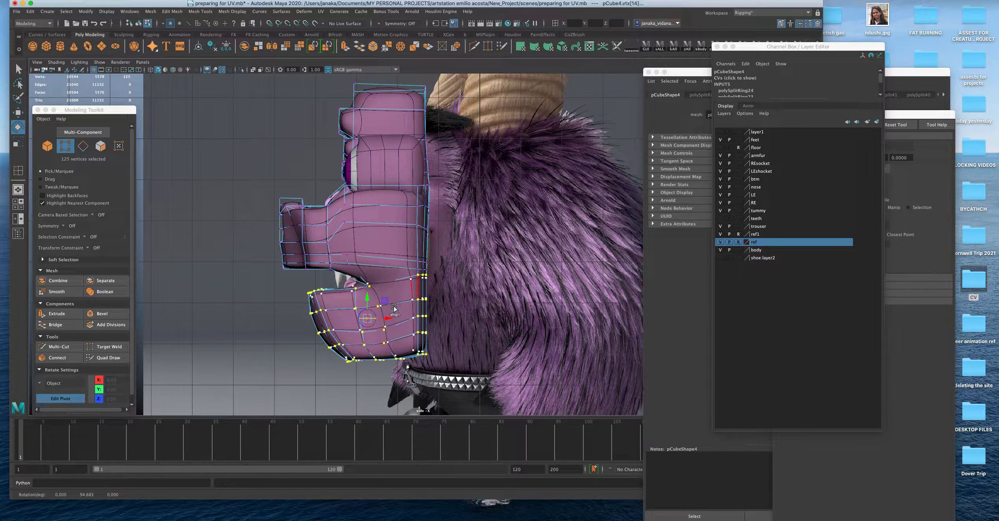
{"action": "left_click", "coordinate": [369, 318]}
{"action": "left_click_drag", "start_coordinate": [367, 301], "coordinate": [421, 302]}
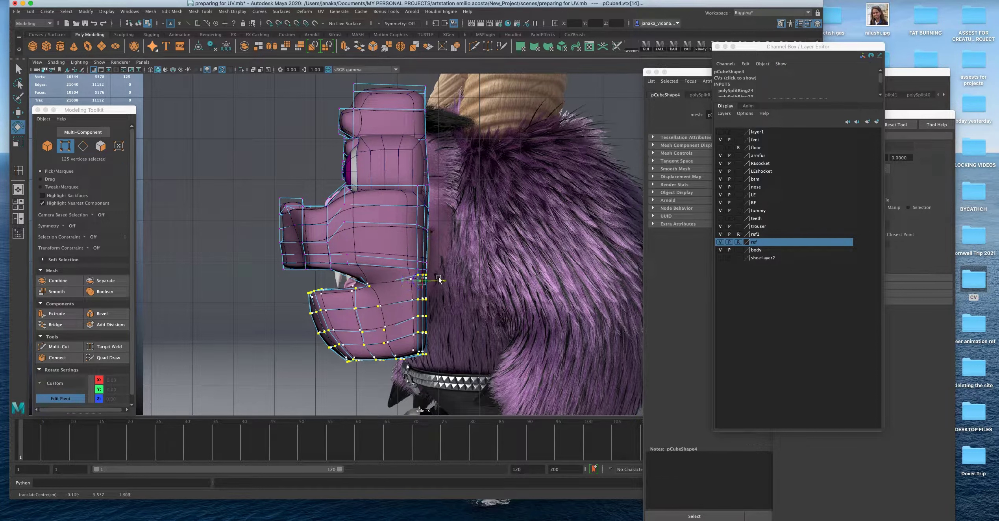
{"action": "key", "text": "d"}
{"action": "left_click_drag", "start_coordinate": [403, 281], "coordinate": [399, 284]}
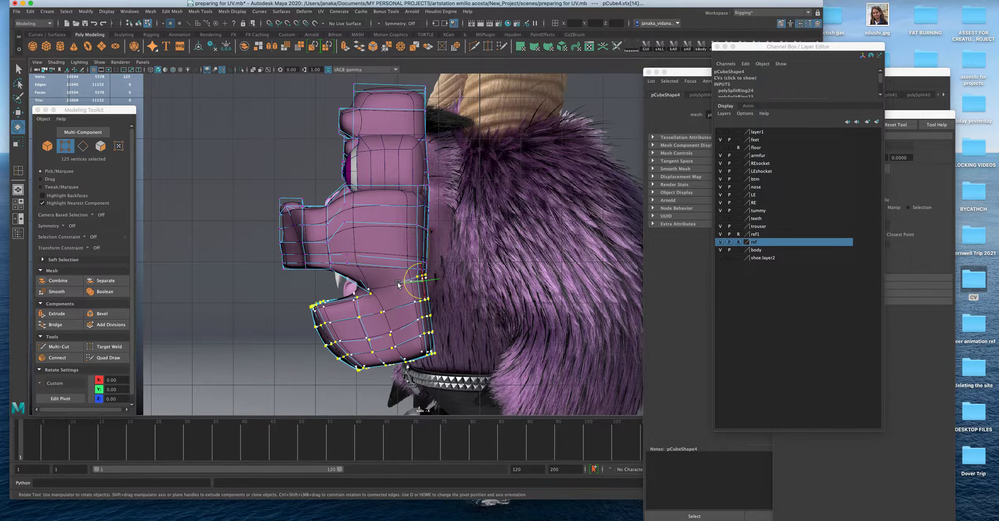
Show the teeth layer and adjust the lower jaw's rotation in the perspective view to set the mouth opening around the fangs
{"action": "key", "text": "space"}
{"action": "key", "text": "space"}
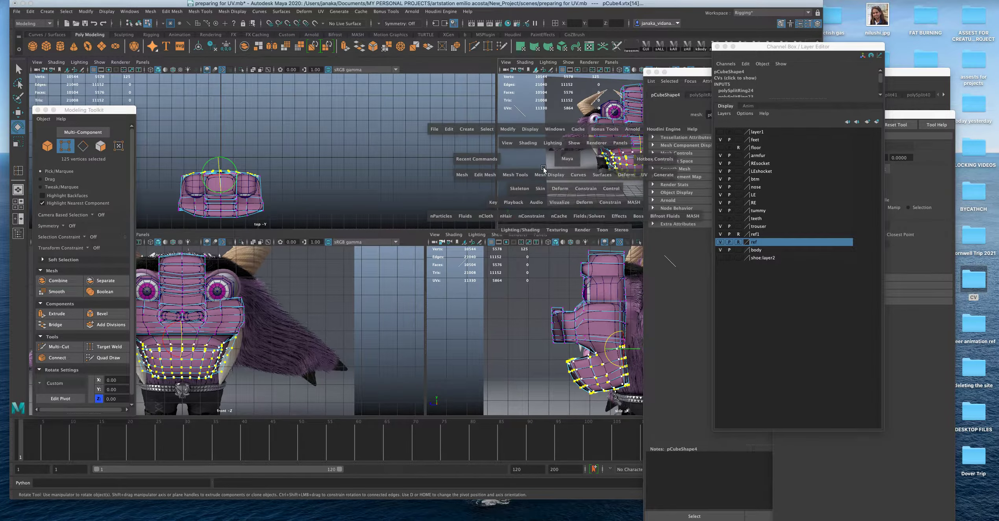
{"action": "scroll", "coordinate": [567, 180], "scroll_direction": "up", "scroll_amount": 4}
{"action": "left_click_drag", "start_coordinate": [562, 181], "coordinate": [479, 194], "text": "alt"}
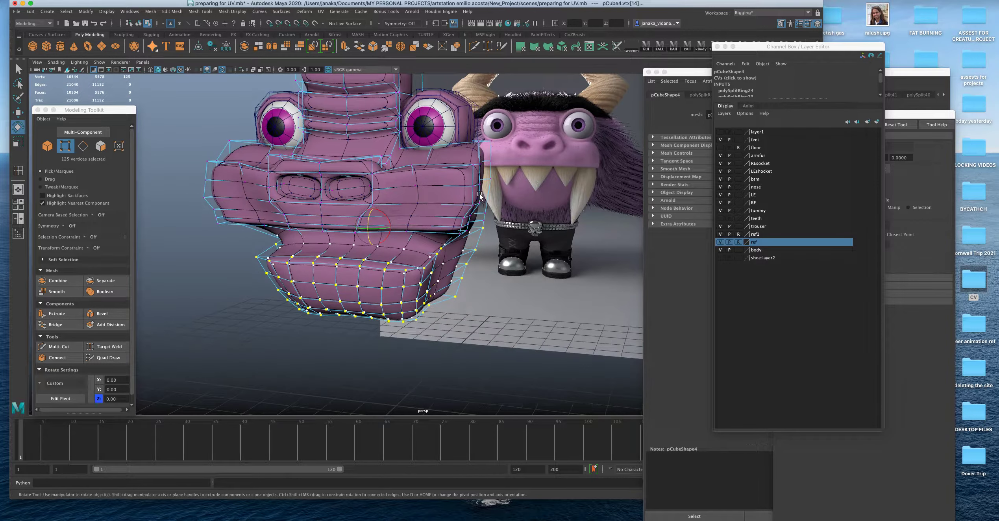
{"action": "left_click_drag", "start_coordinate": [367, 225], "coordinate": [366, 231]}
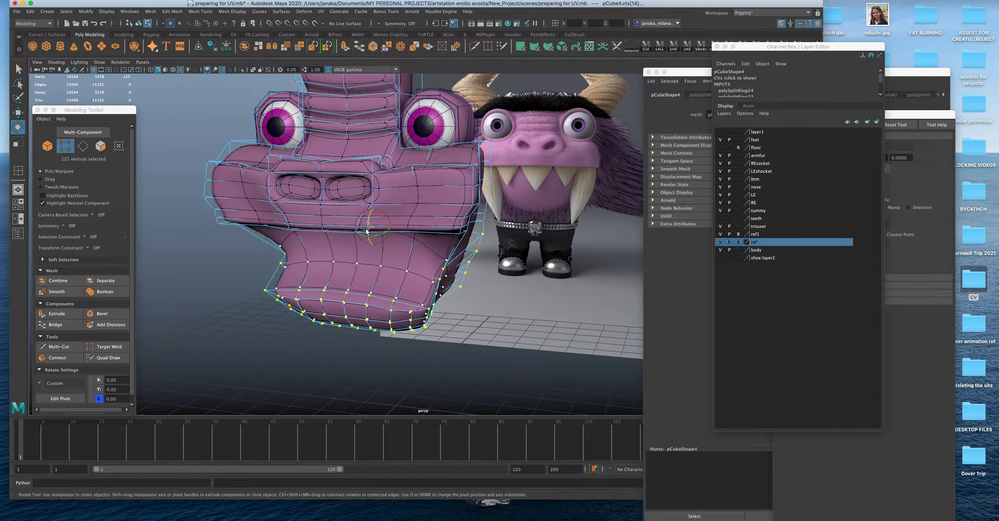
{"action": "left_click", "coordinate": [721, 219]}
{"action": "left_click_drag", "start_coordinate": [368, 228], "coordinate": [368, 255]}
{"action": "left_click_drag", "start_coordinate": [391, 298], "coordinate": [390, 298]}
{"action": "left_click_drag", "start_coordinate": [497, 278], "coordinate": [488, 290], "text": "alt"}
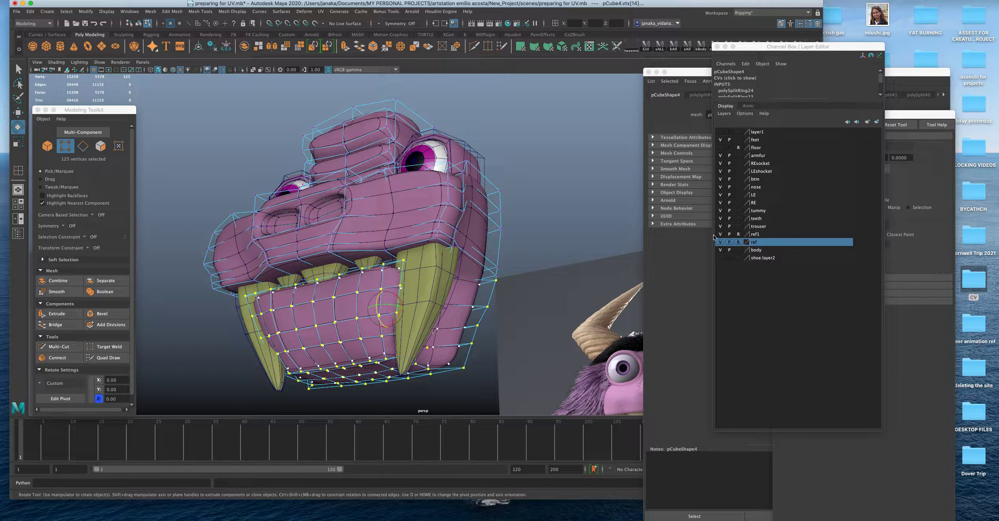
Toggle the teeth layer to check the jaw and try to shift the lower jaw vertices along the depth axis
{"action": "left_click", "coordinate": [720, 219]}
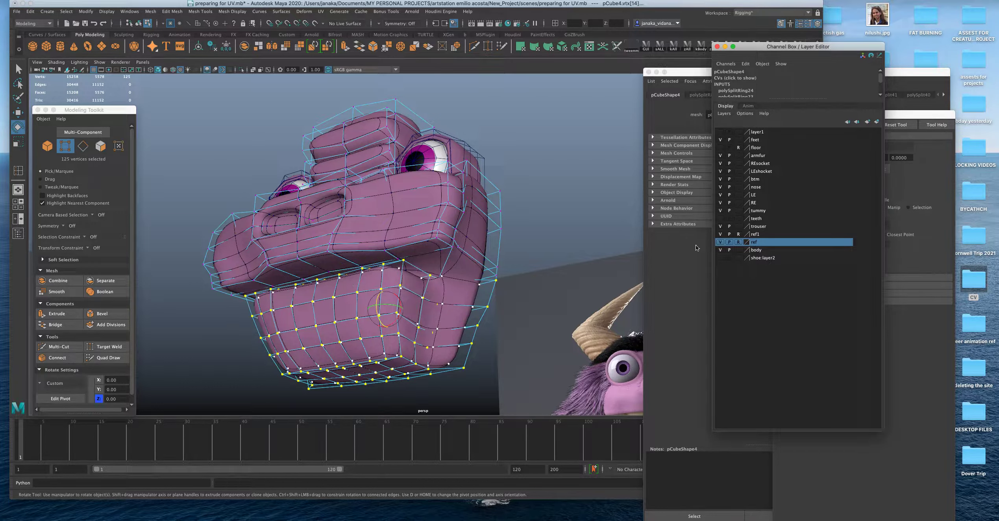
{"action": "left_click", "coordinate": [720, 218]}
{"action": "key", "text": "w"}
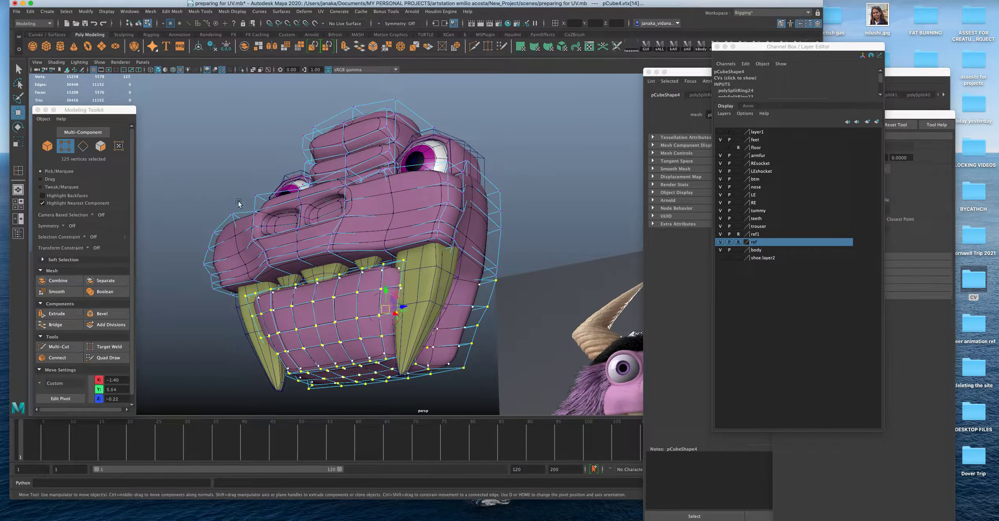
{"action": "left_click_drag", "start_coordinate": [404, 306], "coordinate": [421, 302]}
{"action": "key", "text": "ctrl+z"}
Select all five teeth as whole objects and move them slightly forward under the upper muzzle
{"action": "left_click", "coordinate": [243, 365]}
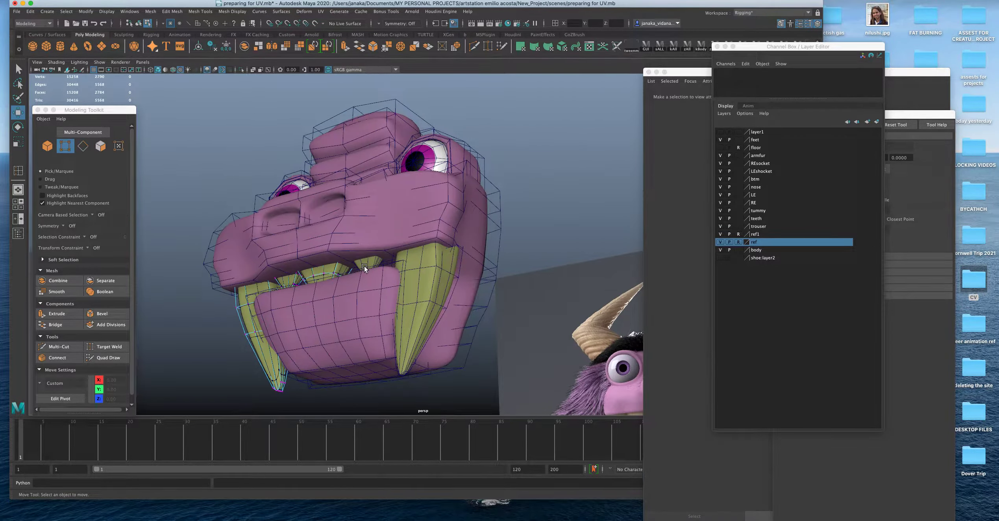
{"action": "scroll", "coordinate": [473, 230], "scroll_direction": "up", "scroll_amount": 2}
{"action": "left_click", "coordinate": [437, 266]}
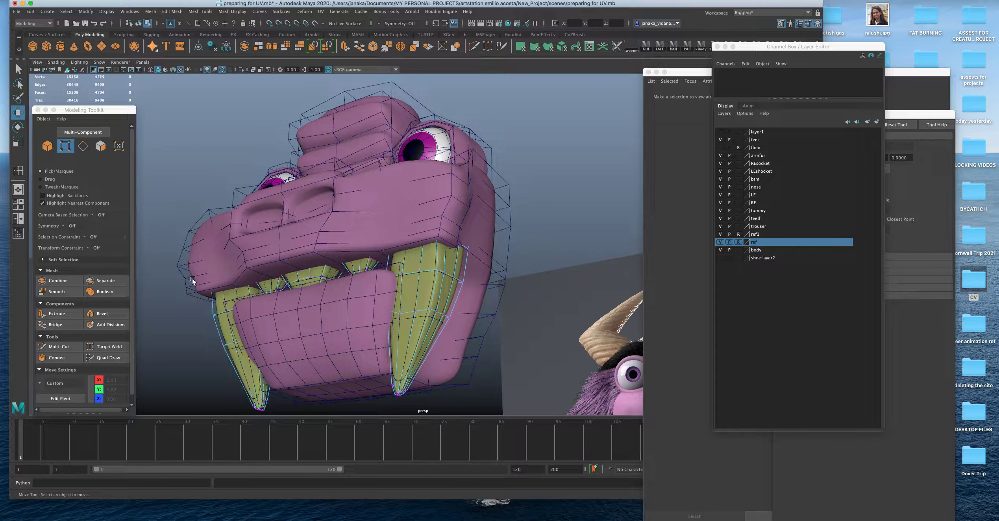
{"action": "left_click_drag", "start_coordinate": [273, 180], "coordinate": [280, 256], "text": "alt"}
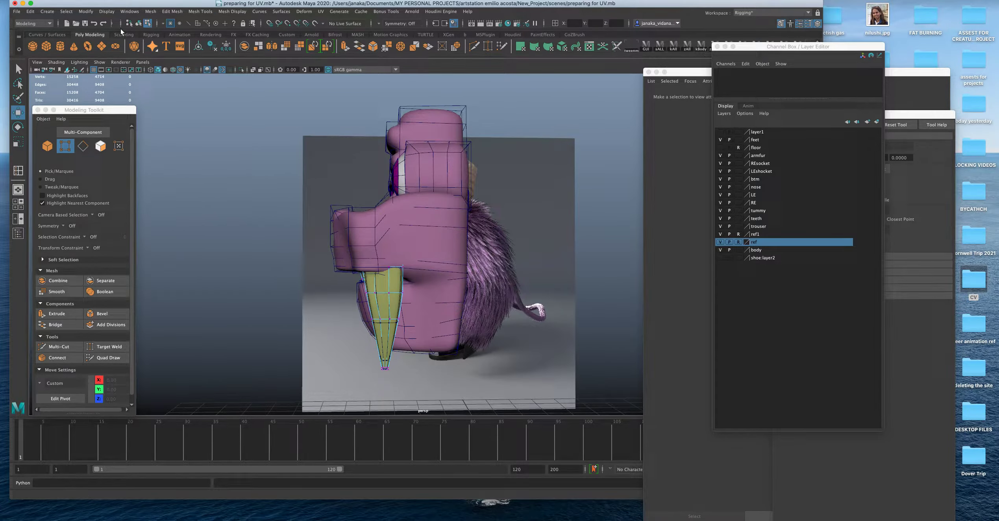
{"action": "left_click", "coordinate": [18, 132]}
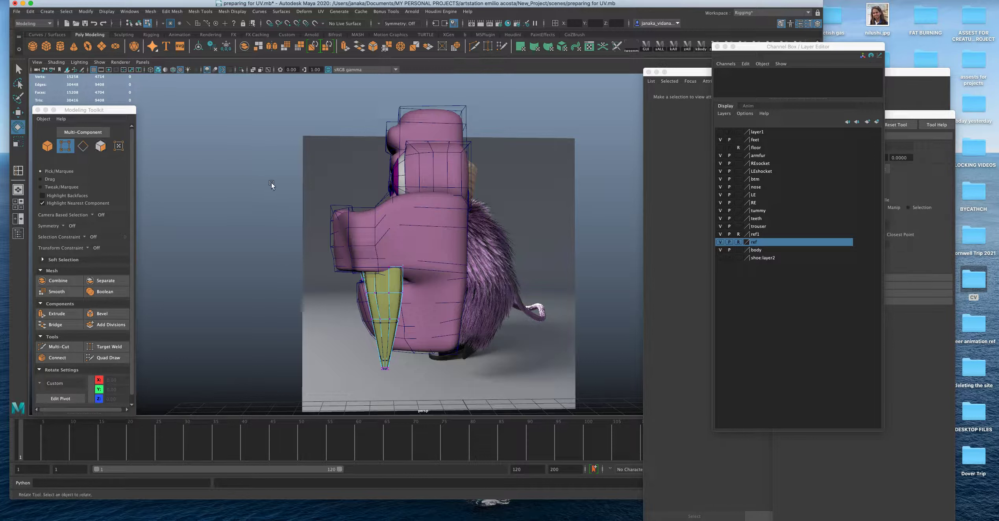
{"action": "right_click_drag", "start_coordinate": [394, 266], "coordinate": [394, 242]}
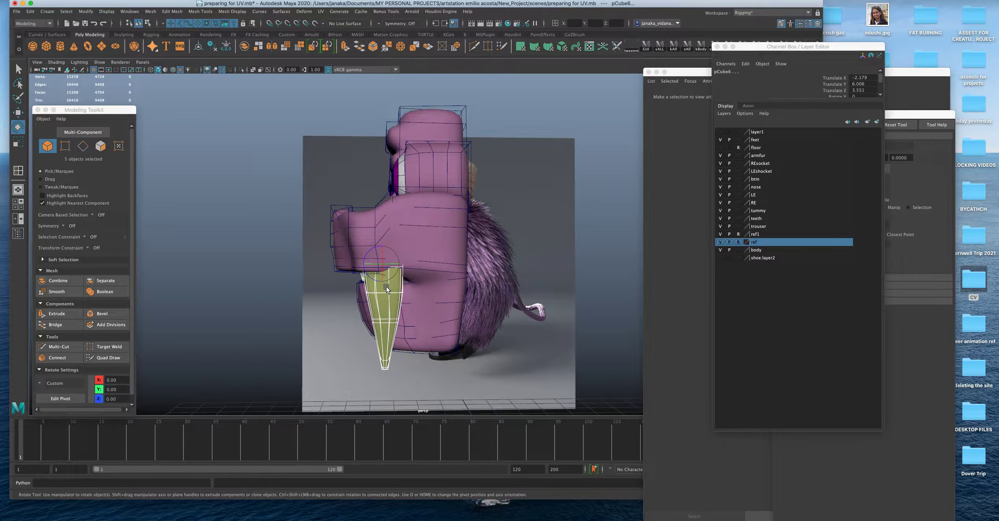
{"action": "key", "text": "w"}
{"action": "left_click_drag", "start_coordinate": [399, 266], "coordinate": [374, 271]}
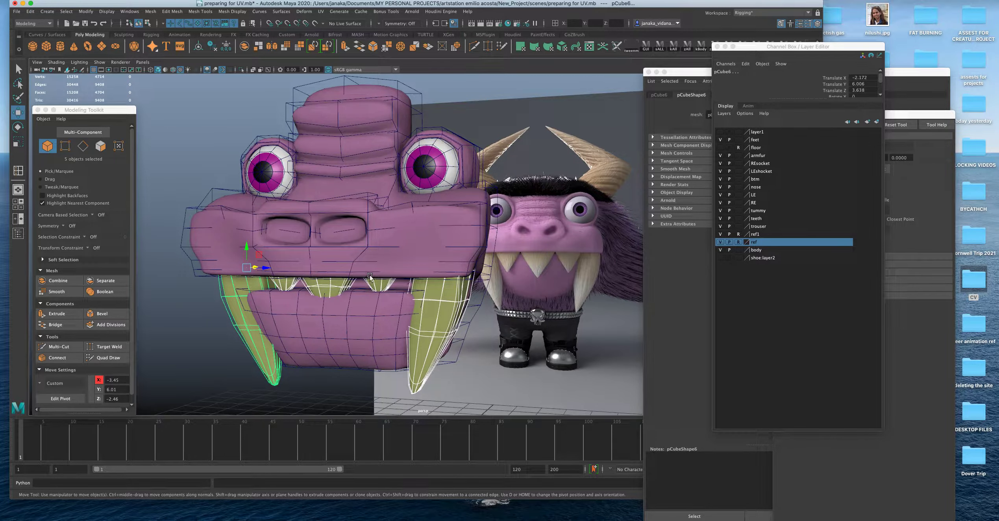
{"action": "scroll", "coordinate": [308, 294], "scroll_direction": "up", "scroll_amount": 2}
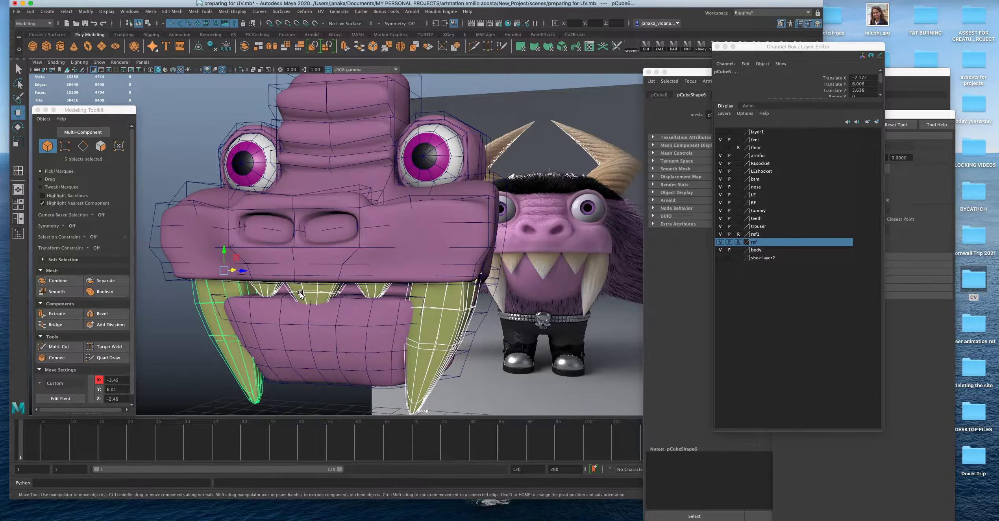
Save the scene with the repositioned teeth
{"action": "key", "text": "q"}
{"action": "key", "text": "super+s"}
{"action": "left_click", "coordinate": [484, 279]}
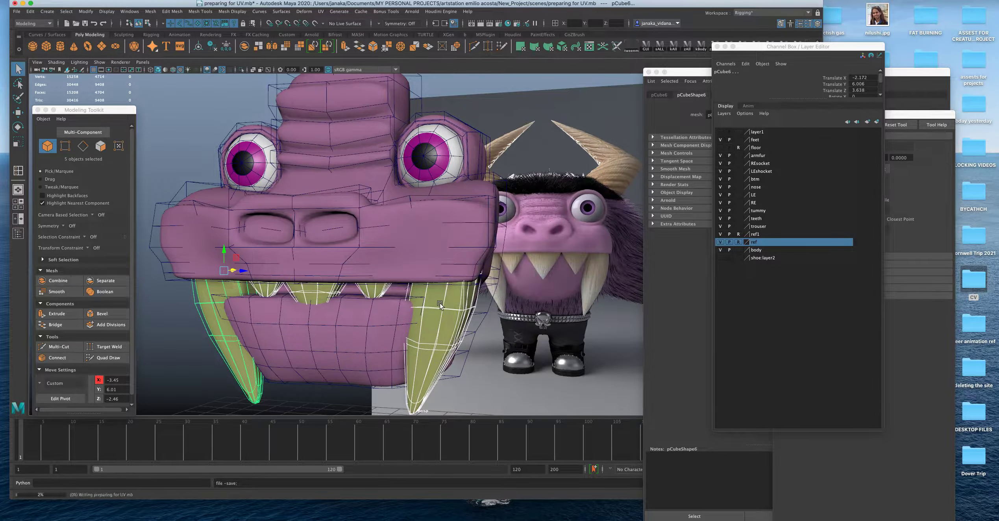
{"action": "key", "text": "w"}
Open the Outliner and hide the body1 group
{"action": "scroll", "coordinate": [379, 321], "scroll_direction": "down", "scroll_amount": 5}
{"action": "left_click_drag", "start_coordinate": [380, 321], "coordinate": [356, 327], "text": "alt"}
{"action": "scroll", "coordinate": [382, 326], "scroll_direction": "down", "scroll_amount": 2}
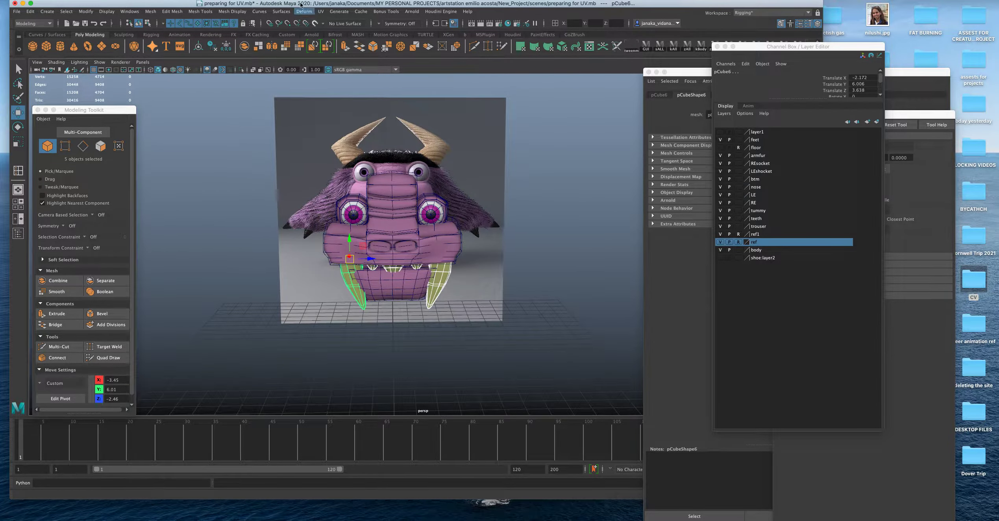
{"action": "left_click", "coordinate": [134, 13]}
{"action": "left_click", "coordinate": [157, 113]}
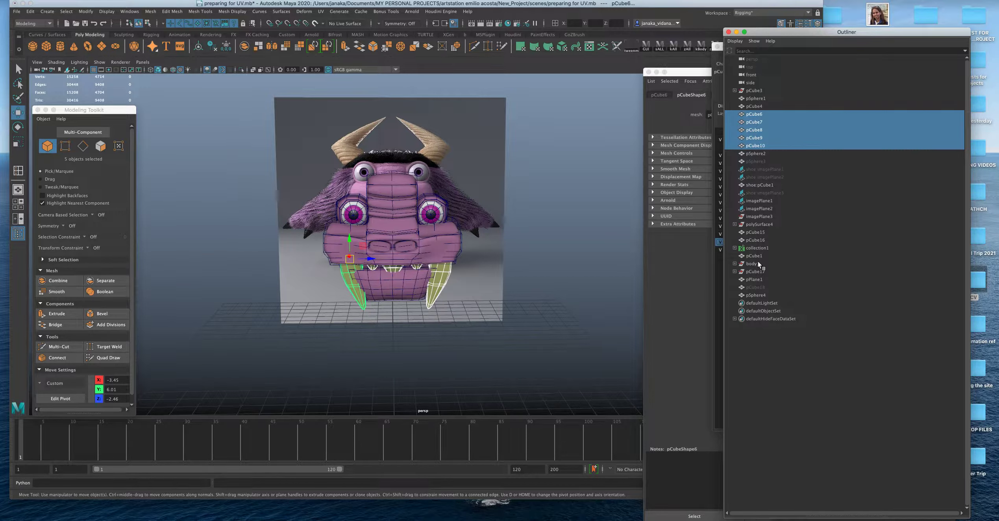
{"action": "left_click", "coordinate": [751, 264]}
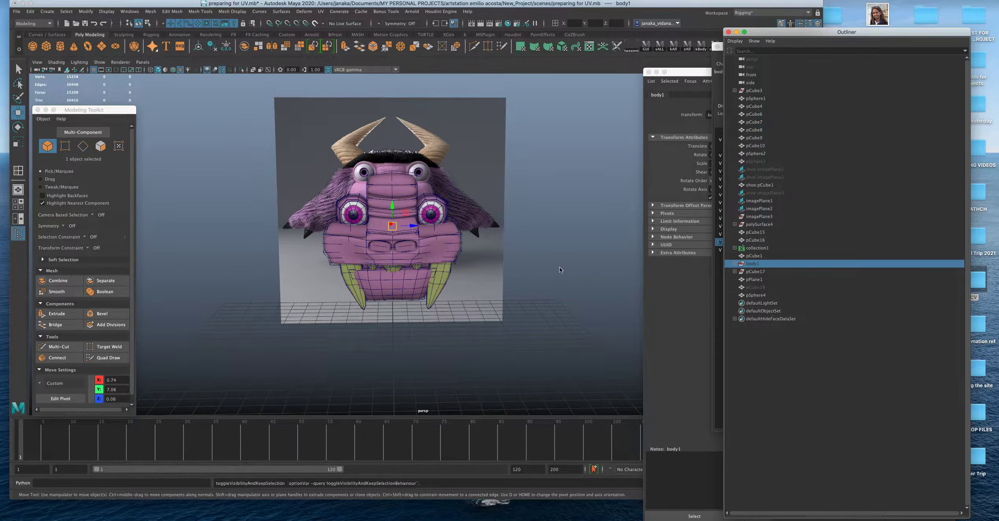
Save the scene file again with the body1 group hidden
{"action": "scroll", "coordinate": [560, 267], "scroll_direction": "up", "scroll_amount": 3}
{"action": "left_click_drag", "start_coordinate": [549, 264], "coordinate": [534, 251], "text": "alt"}
{"action": "scroll", "coordinate": [535, 252], "scroll_direction": "down", "scroll_amount": 5}
{"action": "middle_click_drag", "start_coordinate": [526, 264], "coordinate": [484, 269], "text": "alt"}
{"action": "scroll", "coordinate": [483, 269], "scroll_direction": "up", "scroll_amount": 3}
{"action": "key", "text": "q"}
{"action": "key", "text": "super+s"}
{"action": "left_click", "coordinate": [483, 276]}
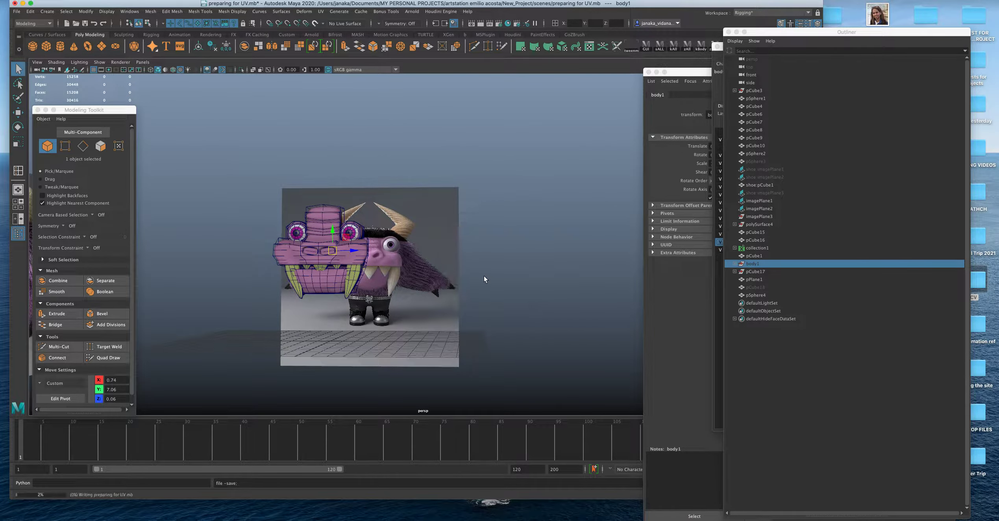
{"action": "key", "text": "w"}
Unhide pSphere3 from the Outliner to check what it is, and delete this leftover half sphere
{"action": "left_click_drag", "start_coordinate": [472, 281], "coordinate": [426, 285], "text": "alt"}
{"action": "middle_click_drag", "start_coordinate": [425, 285], "coordinate": [505, 286], "text": "alt"}
{"action": "left_click_drag", "start_coordinate": [506, 286], "coordinate": [505, 267], "text": "alt"}
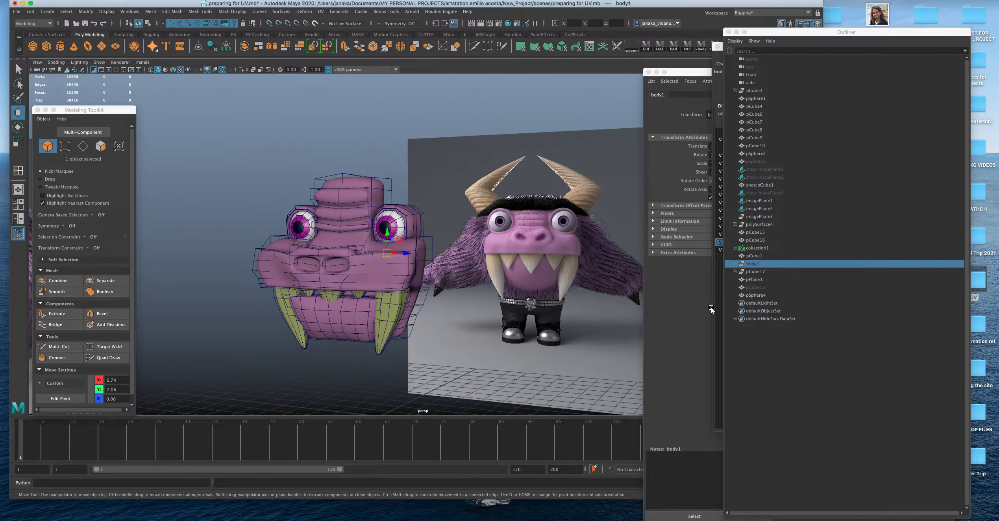
{"action": "left_click", "coordinate": [752, 161]}
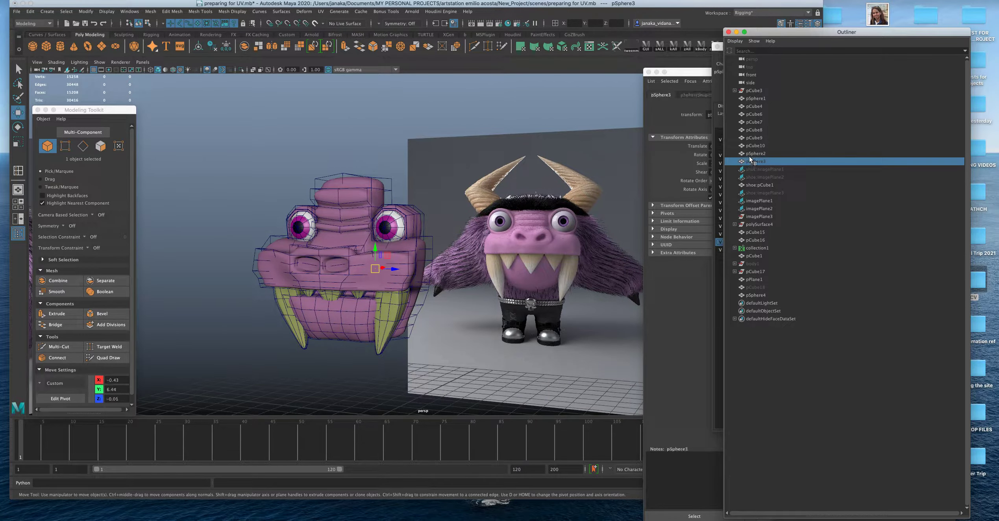
{"action": "key", "text": "h"}
{"action": "scroll", "coordinate": [634, 205], "scroll_direction": "down", "scroll_amount": 1}
{"action": "mouse_move", "coordinate": [493, 270]}
{"action": "left_mouse_down", "text": "alt"}
{"action": "mouse_move", "coordinate": [528, 274]}
{"action": "mouse_move", "coordinate": [496, 280]}
{"action": "left_mouse_up", "text": "alt"}
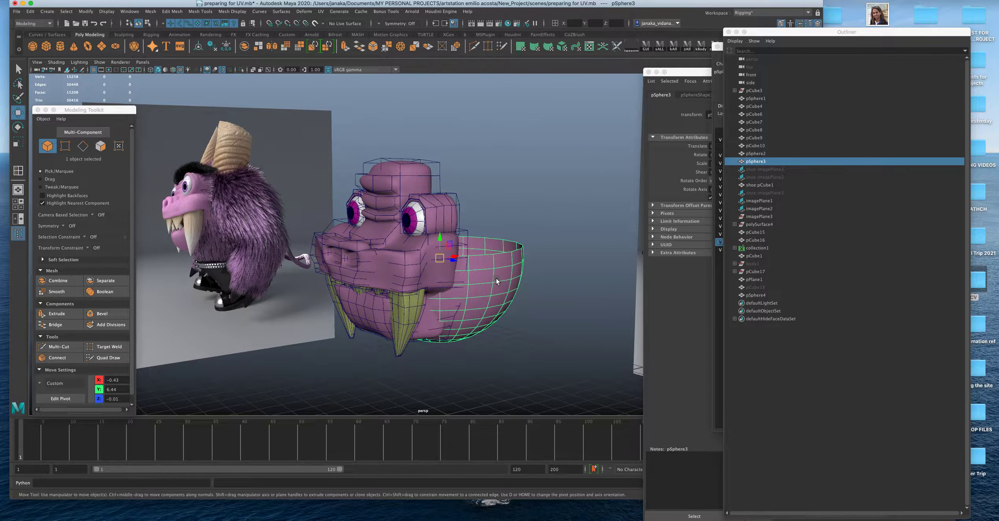
{"action": "key", "text": "Delete"}
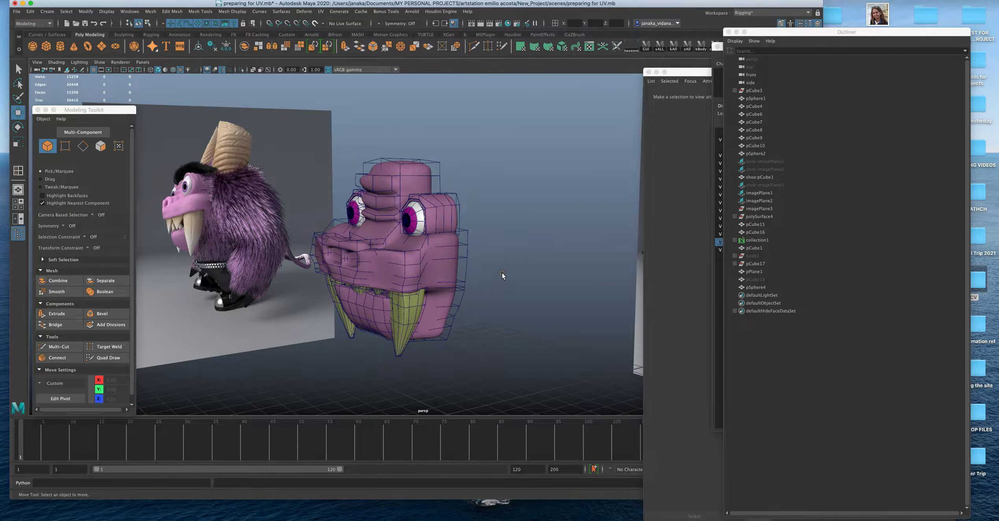
Unhide the body1 group and pCube18 from the Outliner
{"action": "left_click", "coordinate": [753, 257]}
{"action": "key", "text": "h"}
{"action": "scroll", "coordinate": [593, 258], "scroll_direction": "down", "scroll_amount": 1}
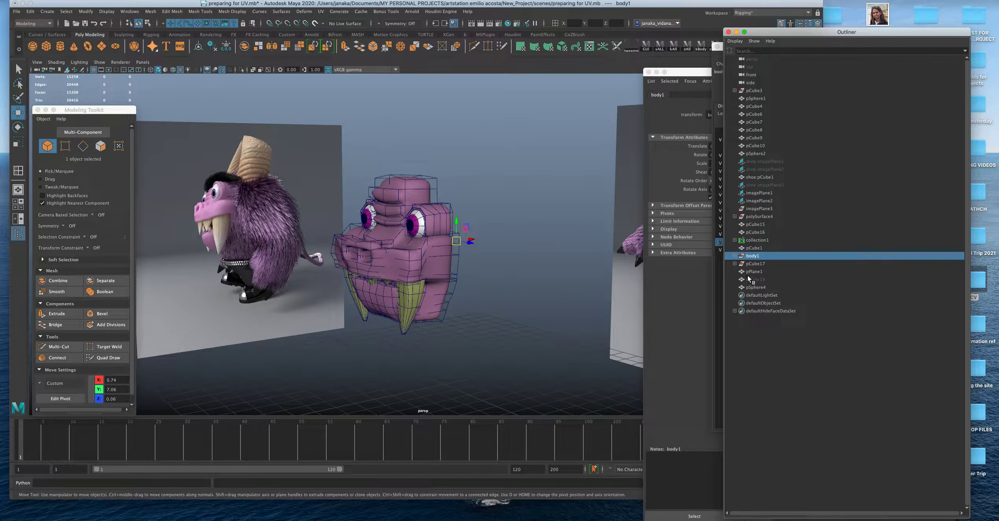
{"action": "left_click", "coordinate": [739, 279]}
{"action": "key", "text": "h"}
{"action": "left_click_drag", "start_coordinate": [605, 264], "coordinate": [584, 255], "text": "alt"}
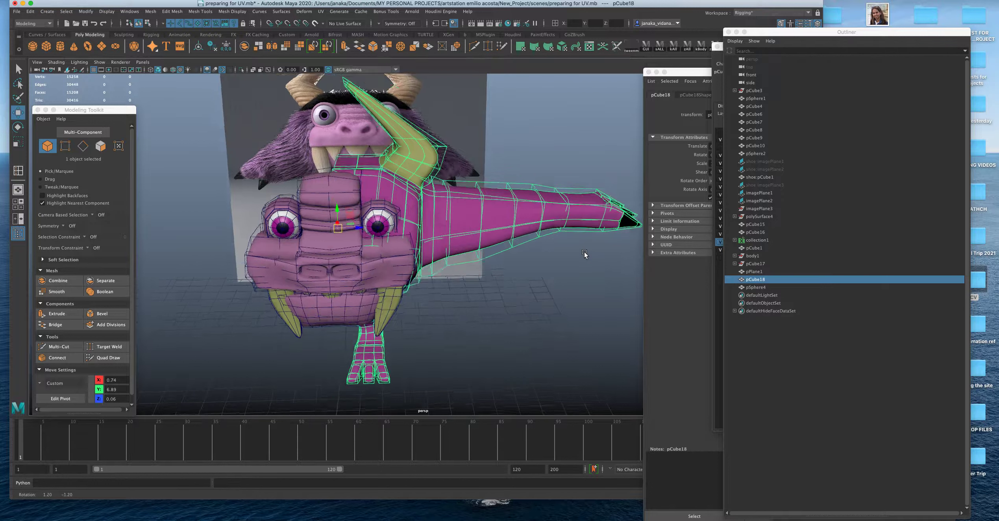
Rename pCube18 to body in the Outliner
{"action": "double_click", "coordinate": [767, 279]}
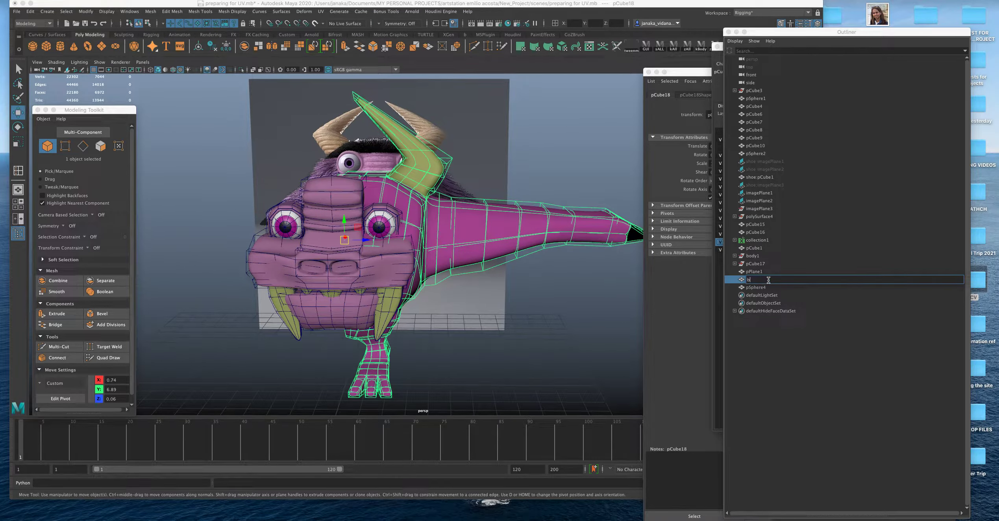
{"action": "type", "text": "body"}
{"action": "key", "text": "Return"}
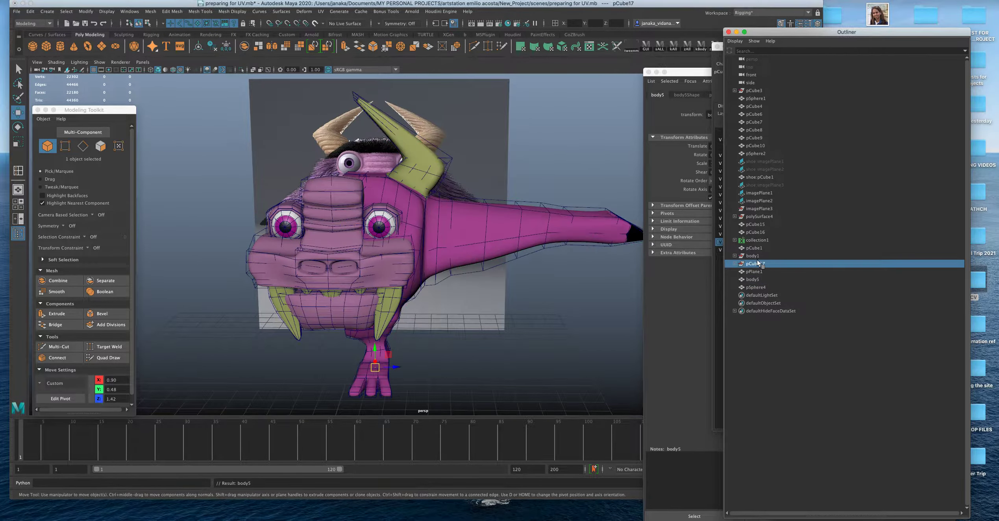
Delete the body1 group from the Outliner and save the scene, continuing past the student version notice
{"action": "left_click", "coordinate": [752, 256]}
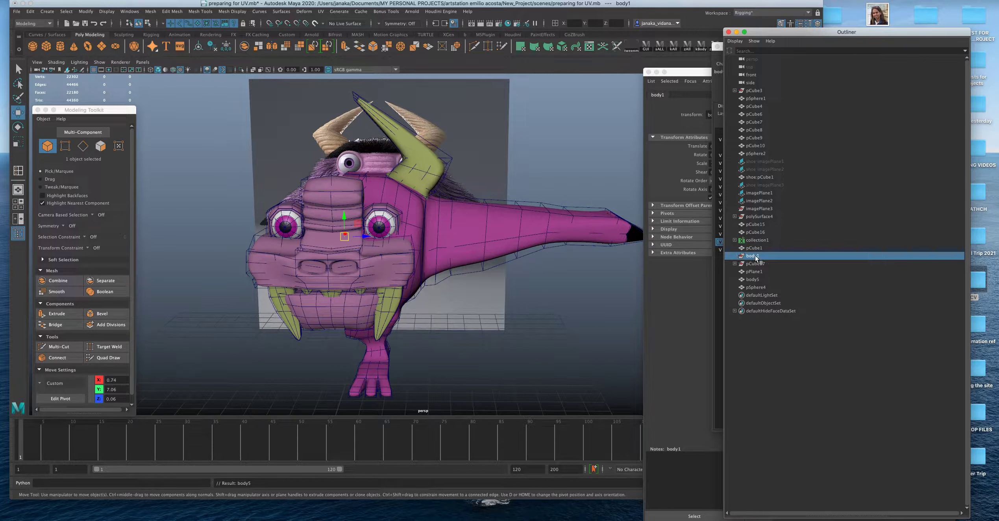
{"action": "key", "text": "Delete"}
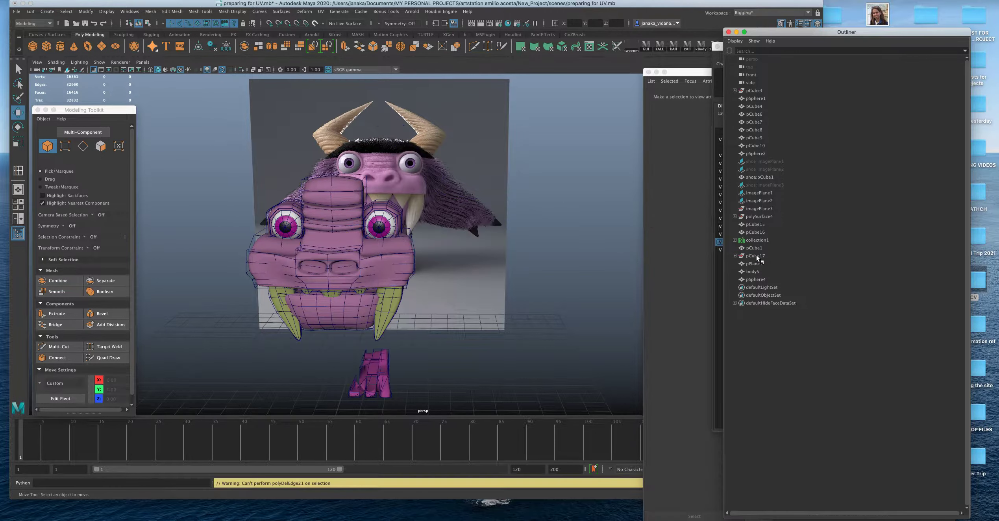
{"action": "scroll", "coordinate": [477, 207], "scroll_direction": "up", "scroll_amount": 2}
{"action": "key", "text": "q"}
{"action": "key", "text": "super+s"}
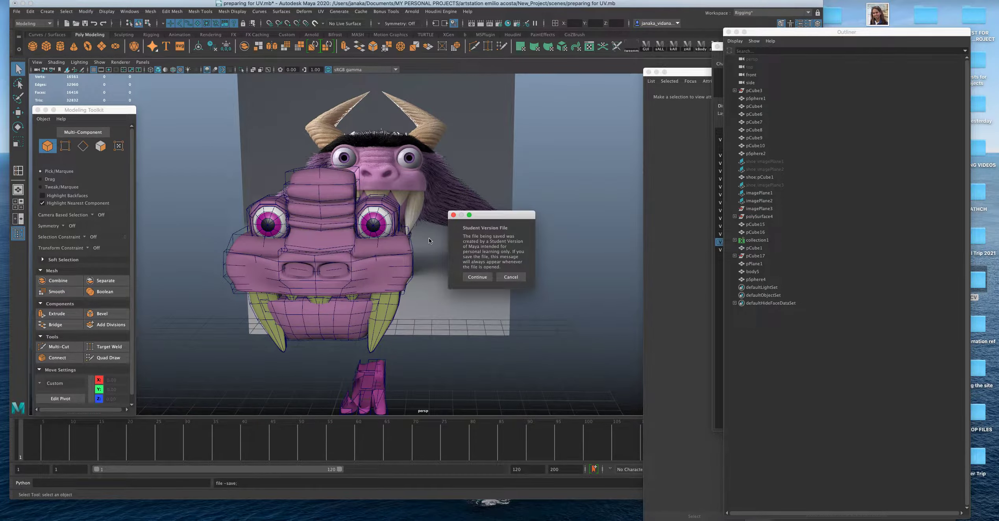
{"action": "left_click", "coordinate": [478, 277]}
Check what remains of body5 and undo the deletion of the body1 group
{"action": "left_click_drag", "start_coordinate": [483, 276], "coordinate": [434, 264], "text": "alt"}
{"action": "key", "text": "w"}
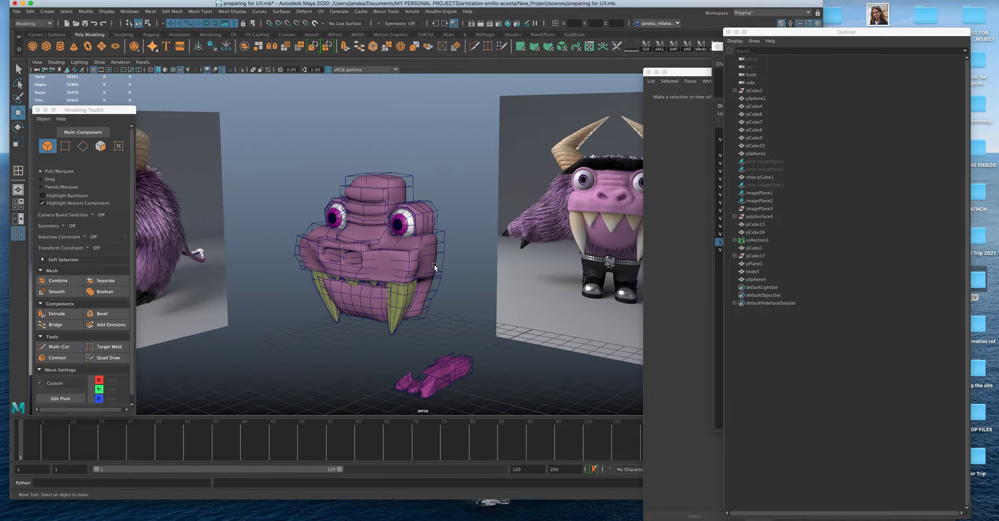
{"action": "left_click", "coordinate": [752, 272]}
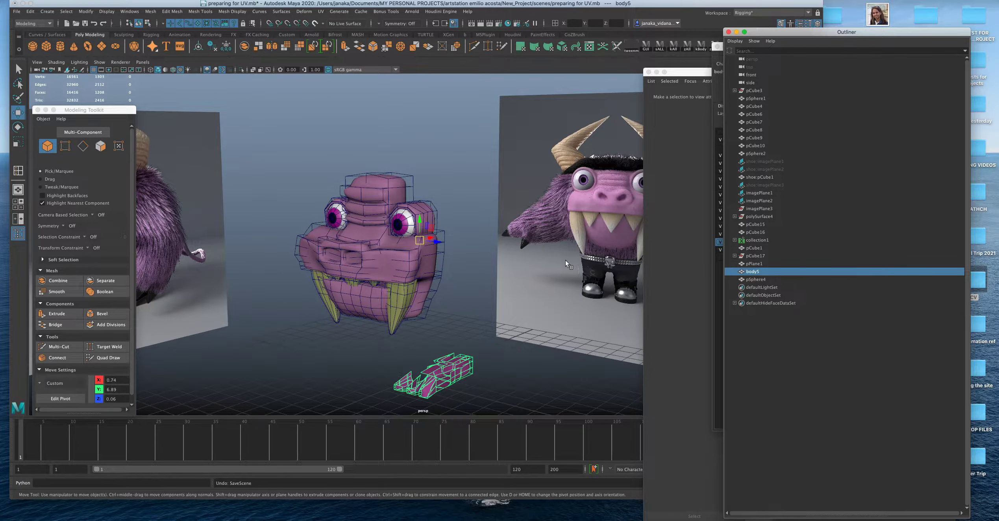
{"action": "key", "text": "super+z"}
{"action": "key", "text": "super+z"}
{"action": "right_click_drag", "start_coordinate": [520, 277], "coordinate": [547, 278], "text": "alt"}
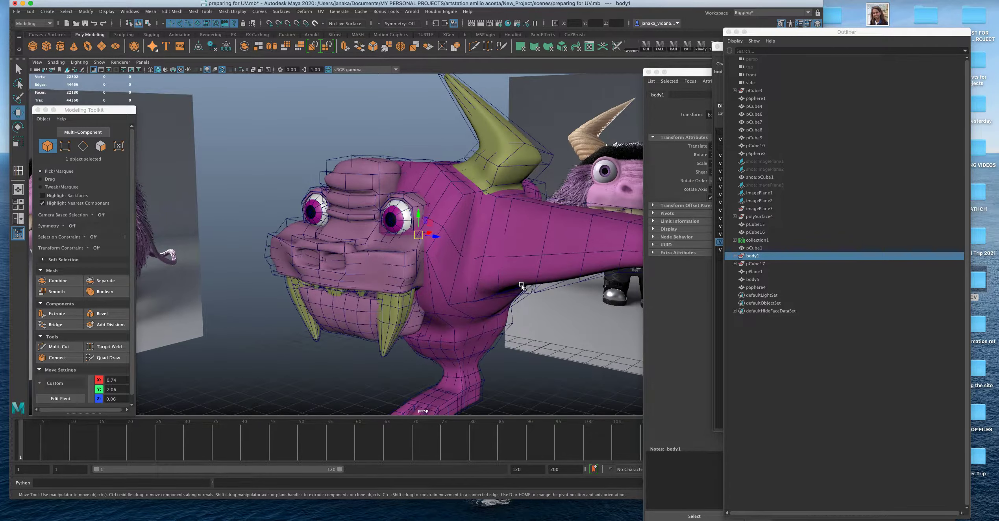
{"action": "middle_click_drag", "start_coordinate": [546, 279], "coordinate": [520, 260], "text": "alt"}
Select the body5 mesh and examine its arm, underside, leg and foot from several sides
{"action": "left_click", "coordinate": [476, 235]}
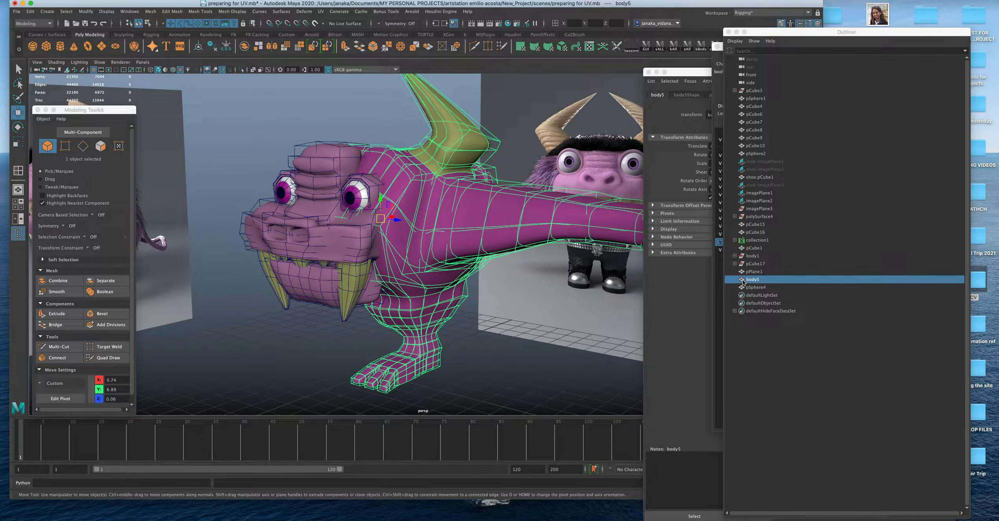
{"action": "right_click_drag", "start_coordinate": [604, 274], "coordinate": [576, 277], "text": "alt"}
{"action": "left_click_drag", "start_coordinate": [575, 276], "coordinate": [512, 283], "text": "alt"}
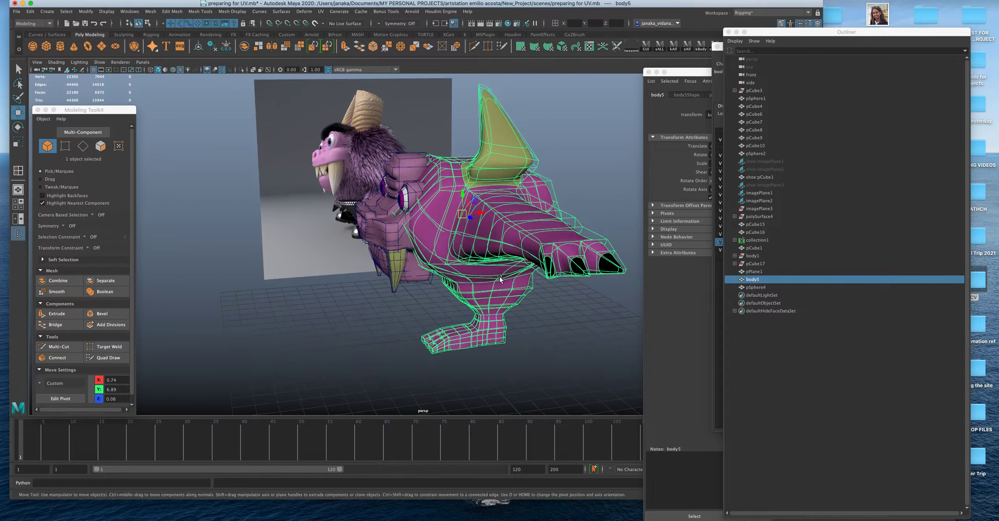
{"action": "left_click_drag", "start_coordinate": [483, 213], "coordinate": [427, 332], "text": "alt"}
{"action": "right_click_drag", "start_coordinate": [428, 333], "coordinate": [417, 314], "text": "alt"}
{"action": "left_click_drag", "start_coordinate": [417, 314], "coordinate": [494, 235], "text": "alt"}
{"action": "middle_click_drag", "start_coordinate": [494, 235], "coordinate": [584, 148], "text": "alt"}
{"action": "right_click_drag", "start_coordinate": [402, 254], "coordinate": [439, 256], "text": "alt"}
{"action": "left_click_drag", "start_coordinate": [356, 263], "coordinate": [410, 282], "text": "alt"}
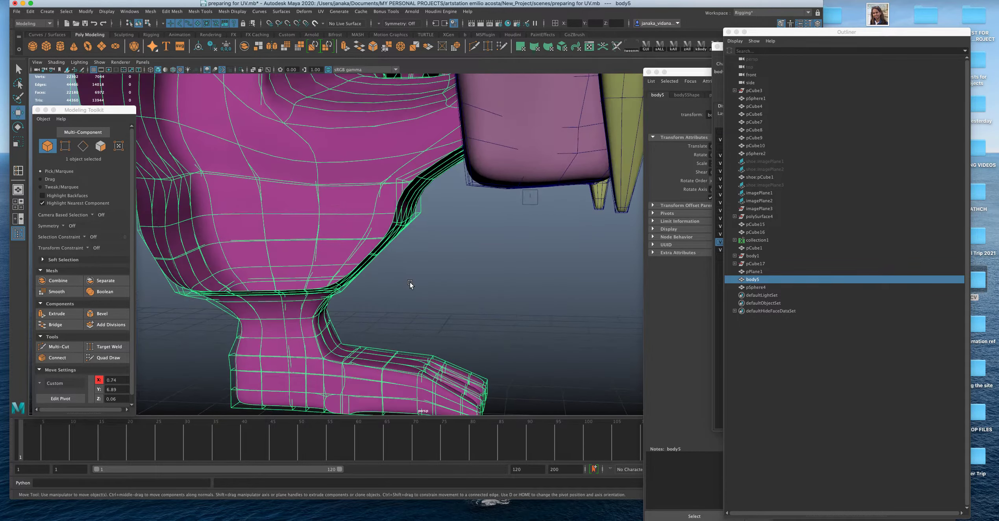
{"action": "middle_click_drag", "start_coordinate": [410, 281], "coordinate": [443, 231], "text": "alt"}
{"action": "scroll", "coordinate": [443, 232], "scroll_direction": "down", "scroll_amount": 2}
{"action": "scroll", "coordinate": [443, 232], "scroll_direction": "down", "scroll_amount": 8}
{"action": "left_click_drag", "start_coordinate": [438, 234], "coordinate": [360, 241], "text": "alt"}
{"action": "scroll", "coordinate": [425, 241], "scroll_direction": "down", "scroll_amount": 5}
{"action": "middle_click_drag", "start_coordinate": [425, 241], "coordinate": [417, 288], "text": "alt"}
{"action": "scroll", "coordinate": [416, 288], "scroll_direction": "up", "scroll_amount": 3}
{"action": "left_click_drag", "start_coordinate": [416, 288], "coordinate": [313, 274], "text": "alt"}
{"action": "scroll", "coordinate": [397, 266], "scroll_direction": "up", "scroll_amount": 2}
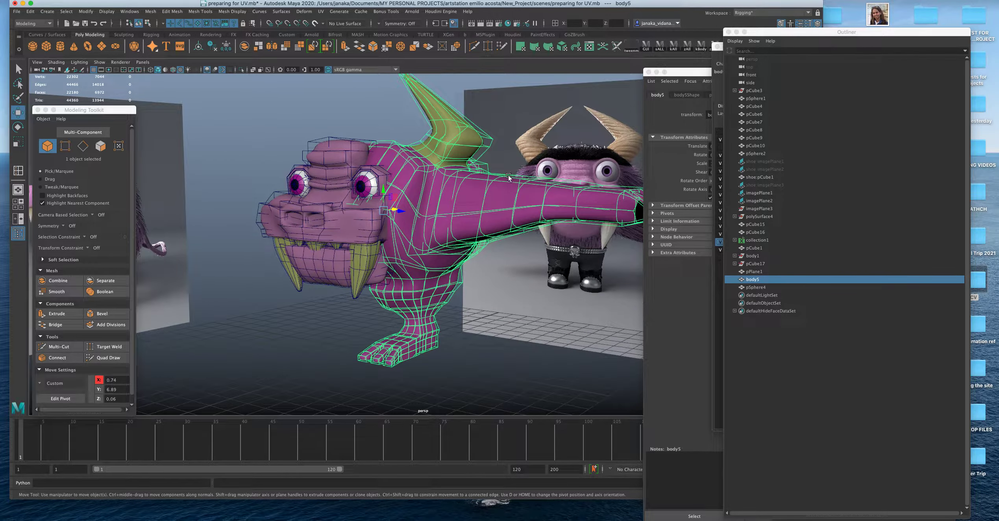
{"action": "scroll", "coordinate": [464, 257], "scroll_direction": "up", "scroll_amount": 4}
{"action": "scroll", "coordinate": [406, 236], "scroll_direction": "up", "scroll_amount": 3}
{"action": "scroll", "coordinate": [406, 236], "scroll_direction": "down", "scroll_amount": 8}
{"action": "middle_click_drag", "start_coordinate": [409, 237], "coordinate": [531, 131], "text": "alt"}
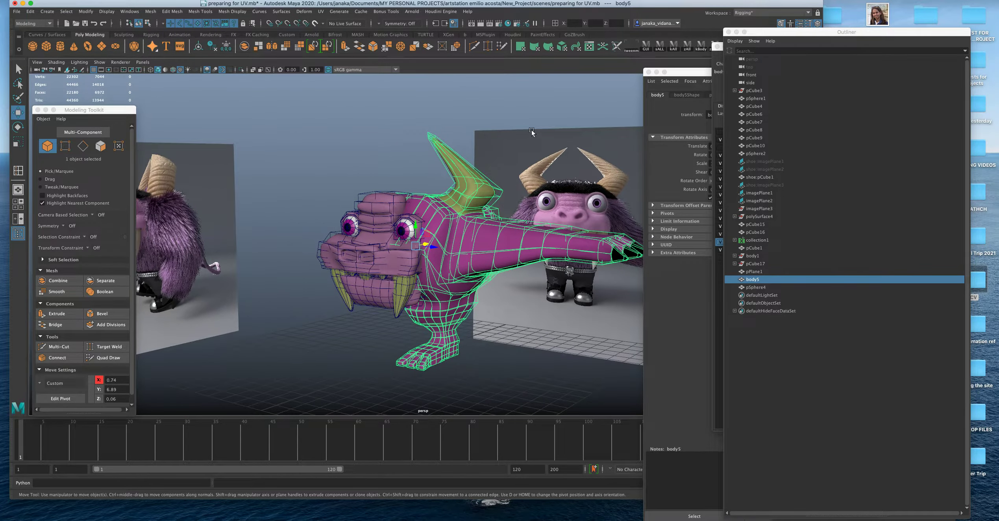
{"action": "left_click_drag", "start_coordinate": [412, 193], "coordinate": [435, 194], "text": "alt"}
Save the scene with the body1 group restored, continuing past the student version notice
{"action": "key", "text": "q"}
{"action": "key", "text": "super+s"}
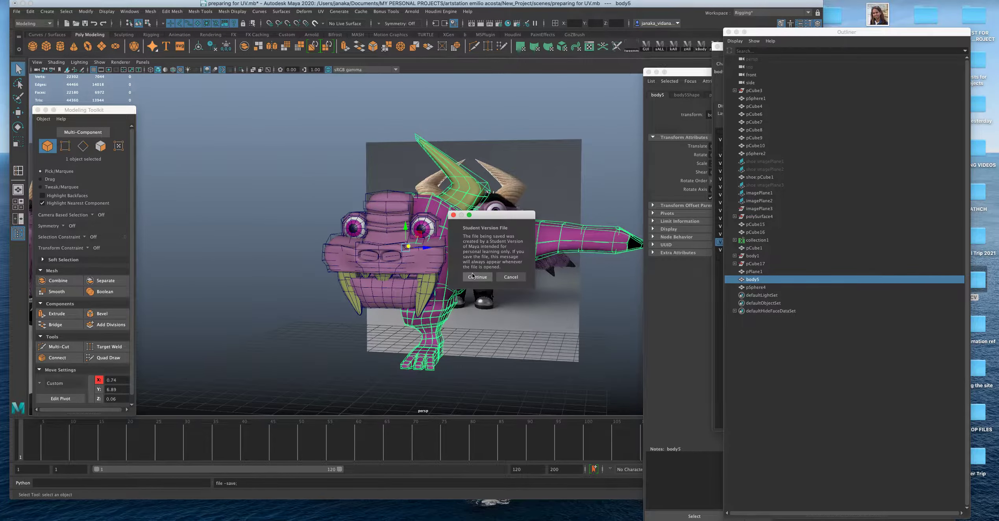
{"action": "left_click", "coordinate": [483, 279]}
Mirror the body5 half mesh to complete the other side of the body
{"action": "scroll", "coordinate": [480, 279], "scroll_direction": "up", "scroll_amount": 3}
{"action": "left_click_drag", "start_coordinate": [456, 278], "coordinate": [479, 278], "text": "alt"}
{"action": "middle_click_drag", "start_coordinate": [479, 278], "coordinate": [480, 245], "text": "alt"}
{"action": "mouse_move", "coordinate": [478, 254]}
{"action": "left_mouse_down", "text": "alt"}
{"action": "mouse_move", "coordinate": [495, 265]}
{"action": "mouse_move", "coordinate": [439, 279]}
{"action": "mouse_move", "coordinate": [444, 268]}
{"action": "mouse_move", "coordinate": [427, 263]}
{"action": "mouse_move", "coordinate": [462, 245]}
{"action": "left_mouse_up", "text": "alt"}
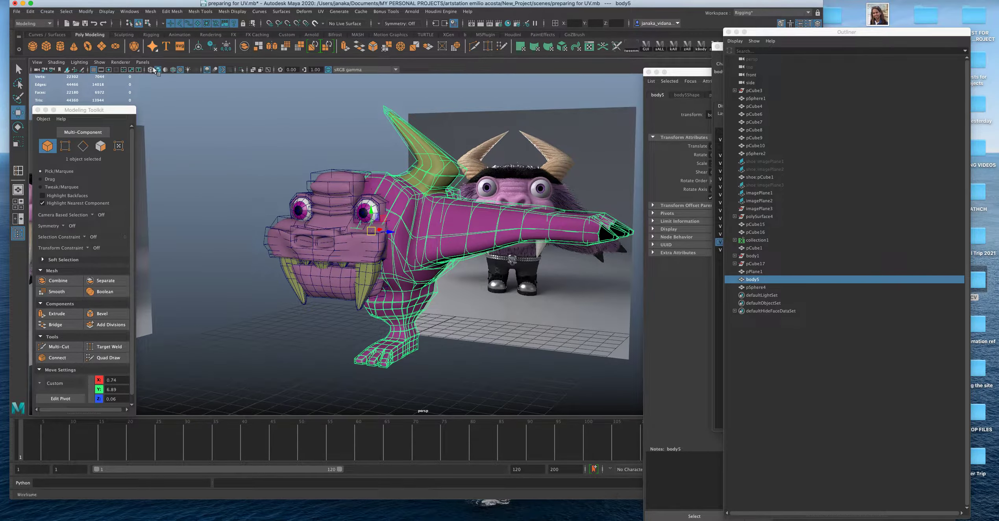
{"action": "left_click", "coordinate": [271, 47]}
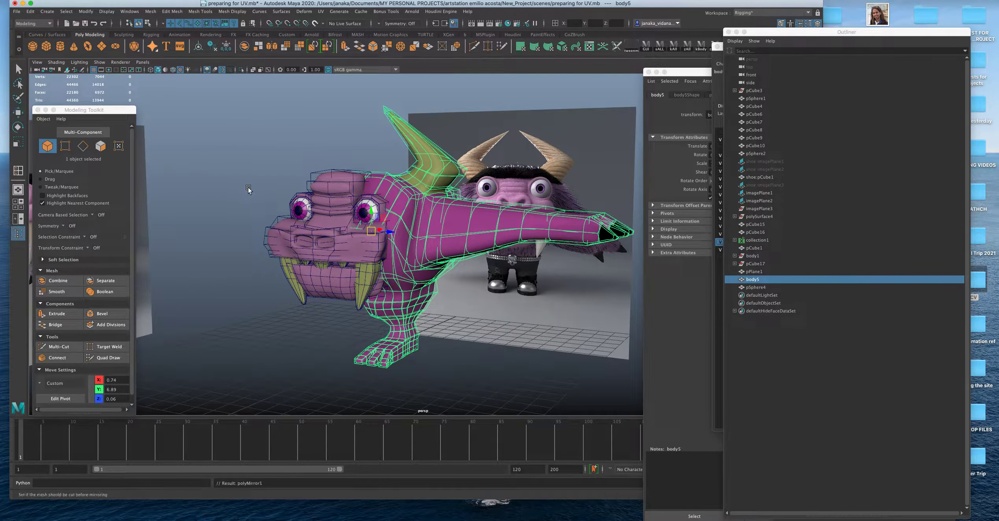
{"action": "scroll", "coordinate": [242, 187], "scroll_direction": "down", "scroll_amount": 3}
{"action": "mouse_move", "coordinate": [241, 207]}
{"action": "left_mouse_down", "text": "alt"}
{"action": "mouse_move", "coordinate": [375, 217]}
{"action": "mouse_move", "coordinate": [232, 218]}
{"action": "left_mouse_up", "text": "alt"}
{"action": "mouse_move", "coordinate": [378, 214]}
{"action": "left_mouse_down", "text": "alt"}
{"action": "mouse_move", "coordinate": [275, 195]}
{"action": "mouse_move", "coordinate": [284, 193]}
{"action": "left_mouse_up", "text": "alt"}
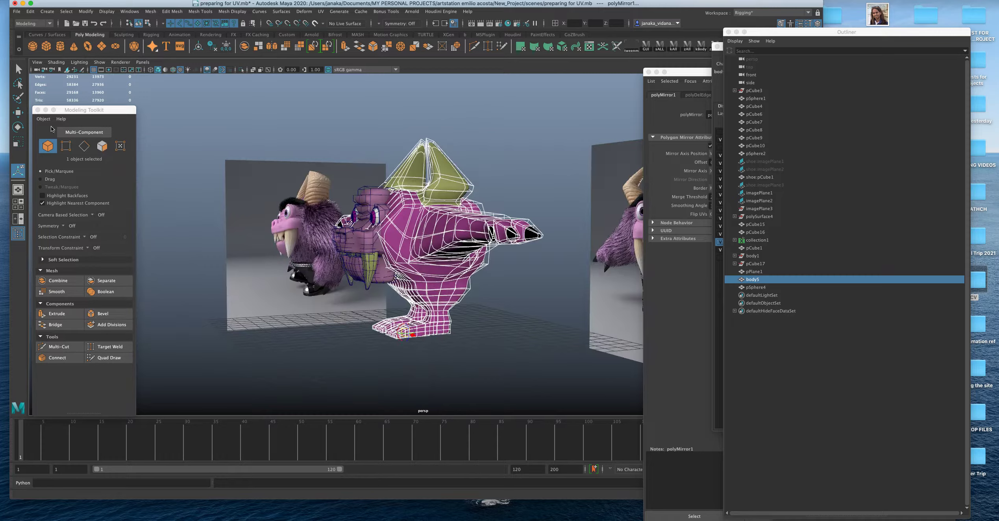
Try moving the mirrored body5 mesh sideways away from the head and undo the move
{"action": "left_click", "coordinate": [17, 114]}
{"action": "scroll", "coordinate": [425, 243], "scroll_direction": "up", "scroll_amount": 3}
{"action": "left_click_drag", "start_coordinate": [433, 232], "coordinate": [466, 231], "text": "alt"}
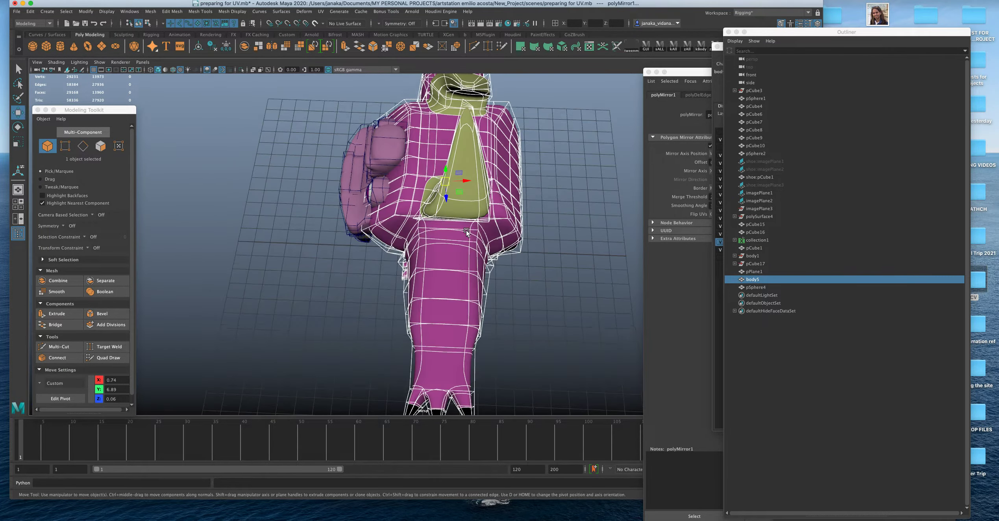
{"action": "left_click_drag", "start_coordinate": [467, 181], "coordinate": [638, 181]}
{"action": "scroll", "coordinate": [491, 252], "scroll_direction": "down", "scroll_amount": 3}
{"action": "left_click_drag", "start_coordinate": [465, 266], "coordinate": [547, 219], "text": "alt"}
{"action": "key", "text": "super+z"}
Save the scene with the mirrored body, continuing past the student version notice
{"action": "scroll", "coordinate": [488, 236], "scroll_direction": "up", "scroll_amount": 3}
{"action": "left_click_drag", "start_coordinate": [441, 238], "coordinate": [384, 243], "text": "alt"}
{"action": "key", "text": "q"}
{"action": "key", "text": "super+s"}
{"action": "left_click", "coordinate": [487, 278]}
Inspect the area between the mirrored feet and undo the mirror on body5
{"action": "scroll", "coordinate": [449, 245], "scroll_direction": "up", "scroll_amount": 3}
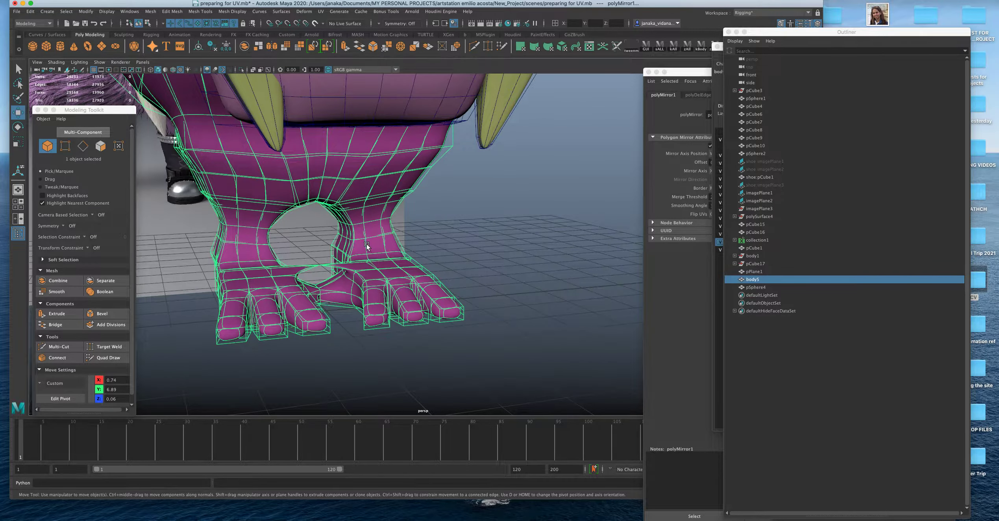
{"action": "scroll", "coordinate": [367, 246], "scroll_direction": "up", "scroll_amount": 2}
{"action": "key", "text": "super+z"}
{"action": "left_click_drag", "start_coordinate": [333, 218], "coordinate": [413, 252], "text": "alt"}
{"action": "scroll", "coordinate": [376, 239], "scroll_direction": "up", "scroll_amount": 3}
{"action": "scroll", "coordinate": [372, 239], "scroll_direction": "down", "scroll_amount": 4}
{"action": "middle_click_drag", "start_coordinate": [413, 251], "coordinate": [337, 229], "text": "alt"}
{"action": "scroll", "coordinate": [337, 229], "scroll_direction": "up", "scroll_amount": 1}
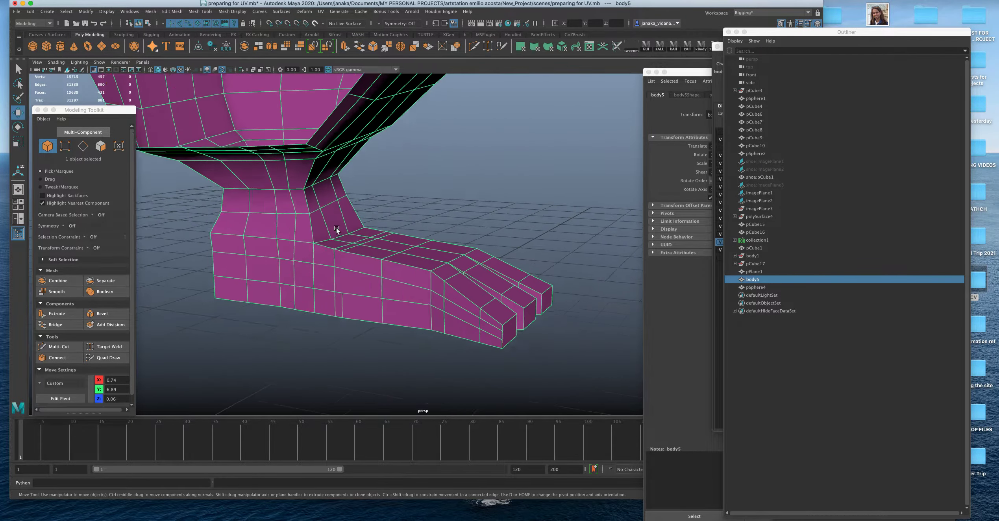
Extend the unfinished vertical edge on the foot's side up to its upper edge with Multi-Cut
{"action": "left_click_drag", "start_coordinate": [336, 229], "coordinate": [356, 233], "text": "alt"}
{"action": "middle_click_drag", "start_coordinate": [356, 233], "coordinate": [314, 247], "text": "alt"}
{"action": "scroll", "coordinate": [314, 248], "scroll_direction": "up", "scroll_amount": 4}
{"action": "left_click_drag", "start_coordinate": [314, 247], "coordinate": [378, 252], "text": "alt"}
{"action": "middle_click_drag", "start_coordinate": [378, 252], "coordinate": [398, 238], "text": "alt"}
{"action": "scroll", "coordinate": [398, 238], "scroll_direction": "up", "scroll_amount": 2}
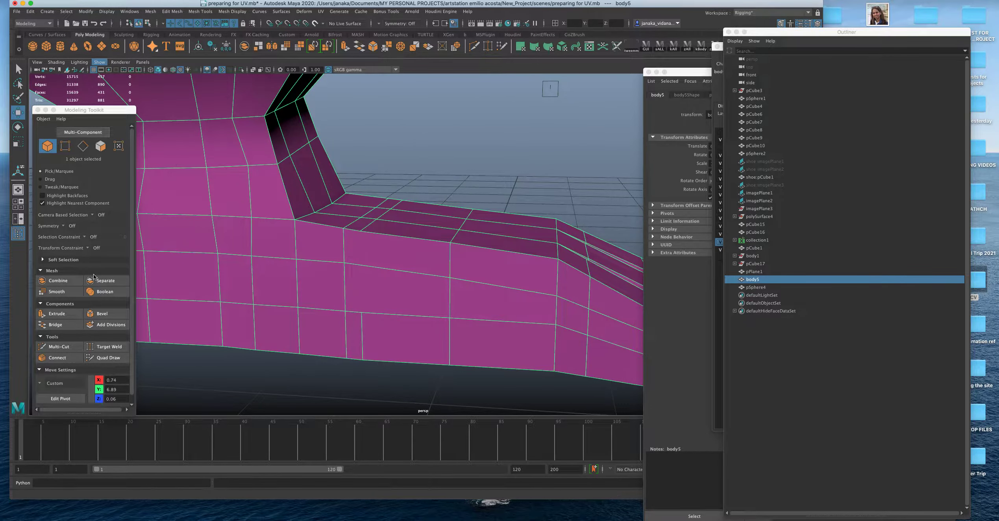
{"action": "left_click", "coordinate": [59, 347]}
{"action": "left_click", "coordinate": [361, 313]}
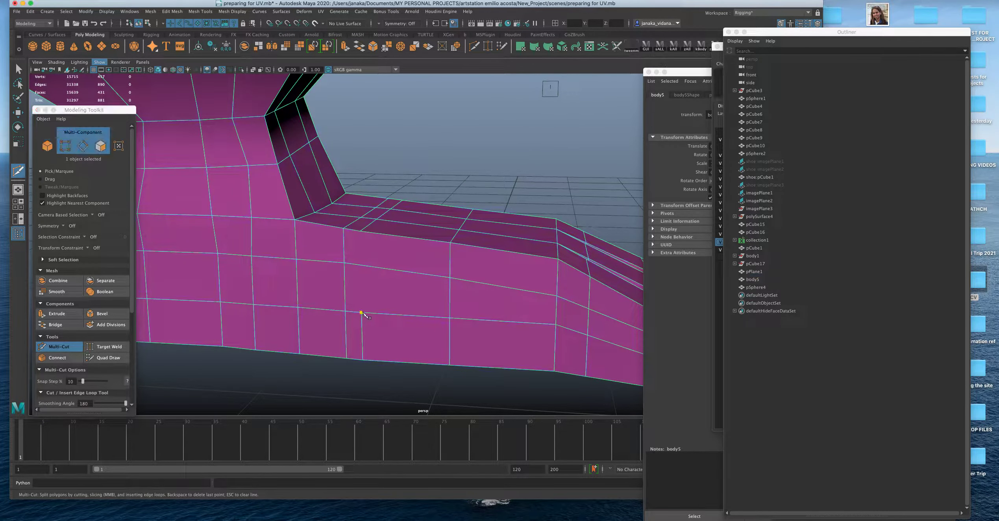
{"action": "left_click", "coordinate": [360, 231]}
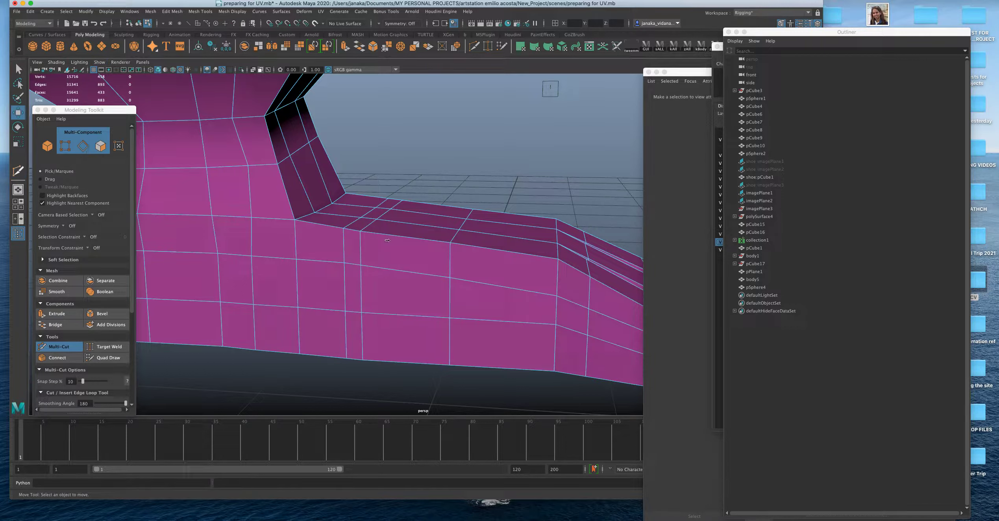
{"action": "key", "text": "w"}
Select the edge loop running through the new cut on the foot and remove it with Delete Edge/Vertex
{"action": "right_click", "coordinate": [366, 245]}
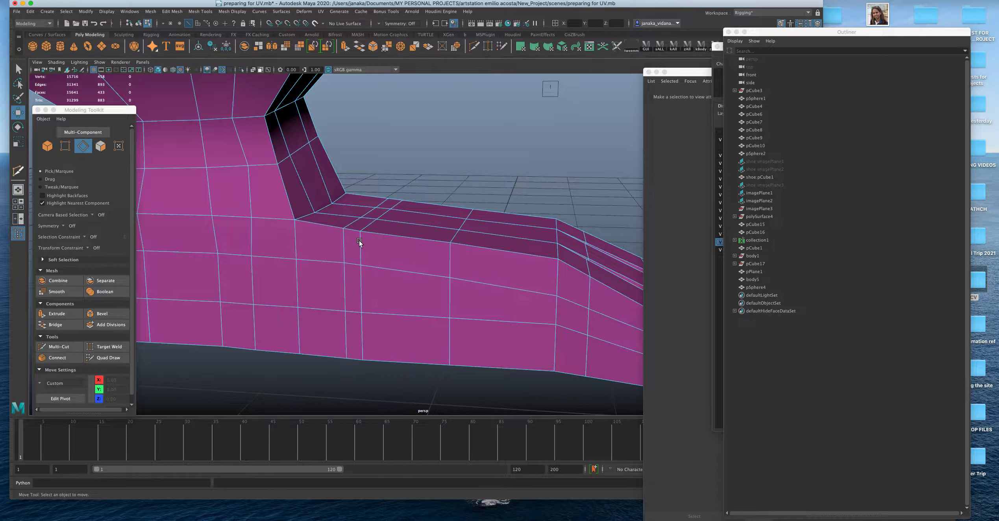
{"action": "left_click", "coordinate": [359, 240]}
{"action": "double_click", "coordinate": [365, 229], "text": "shift"}
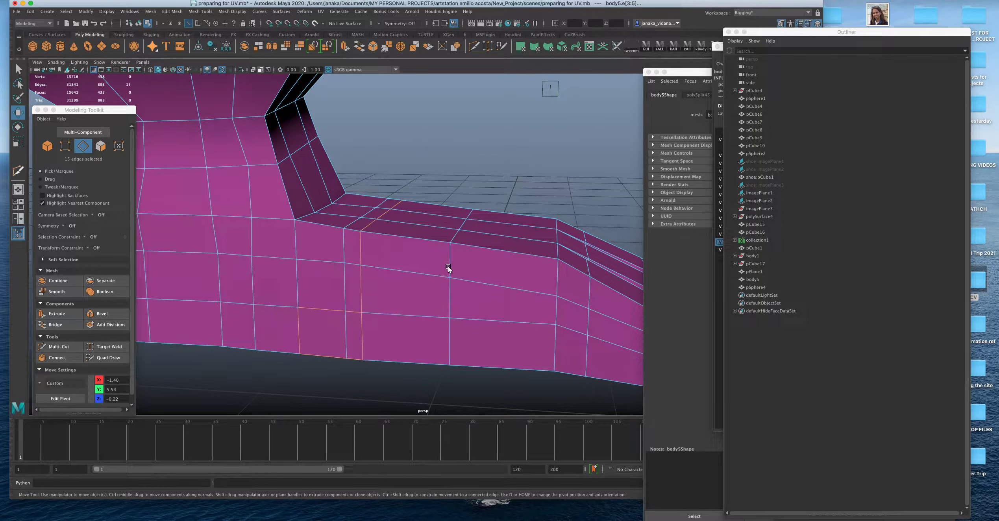
{"action": "left_click_drag", "start_coordinate": [393, 303], "coordinate": [339, 341], "text": "alt"}
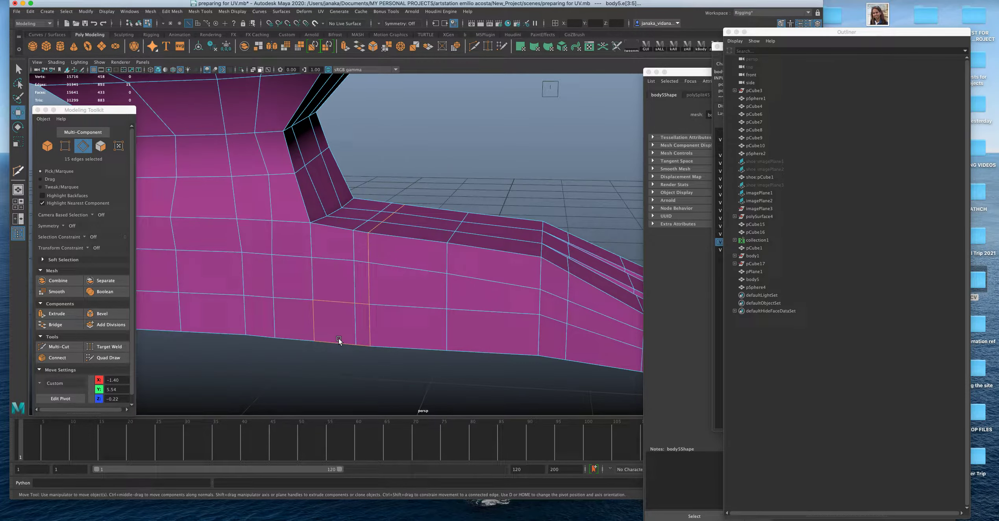
{"action": "left_click", "coordinate": [150, 11]}
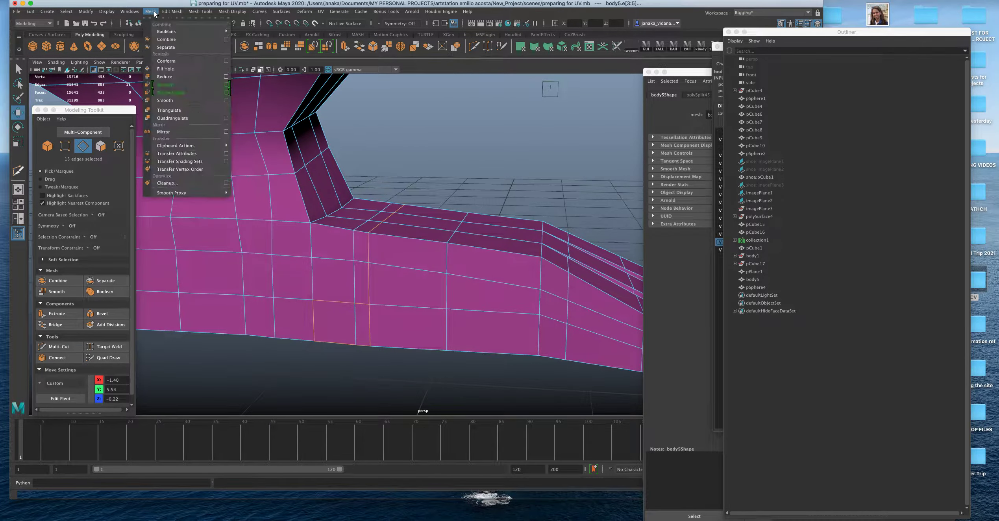
{"action": "mouse_move", "coordinate": [172, 12]}
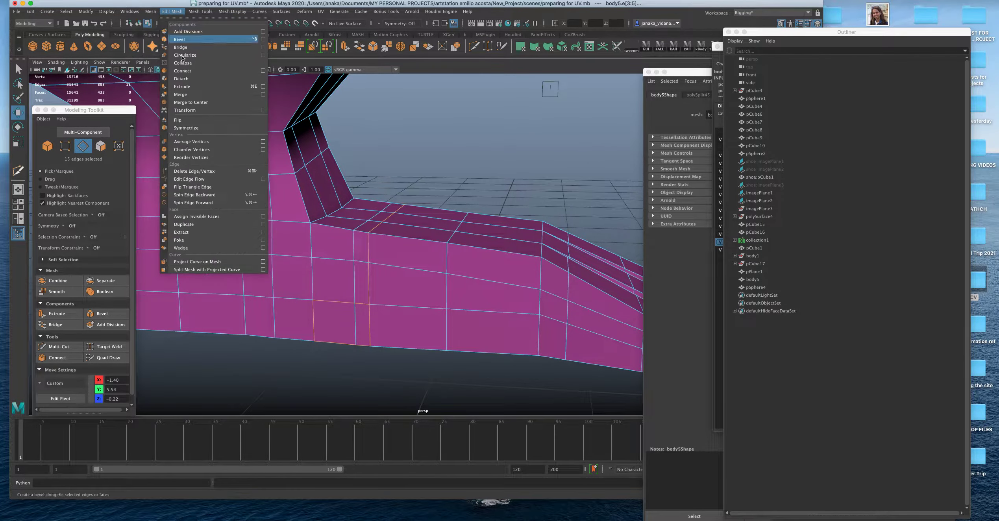
{"action": "left_click", "coordinate": [200, 171]}
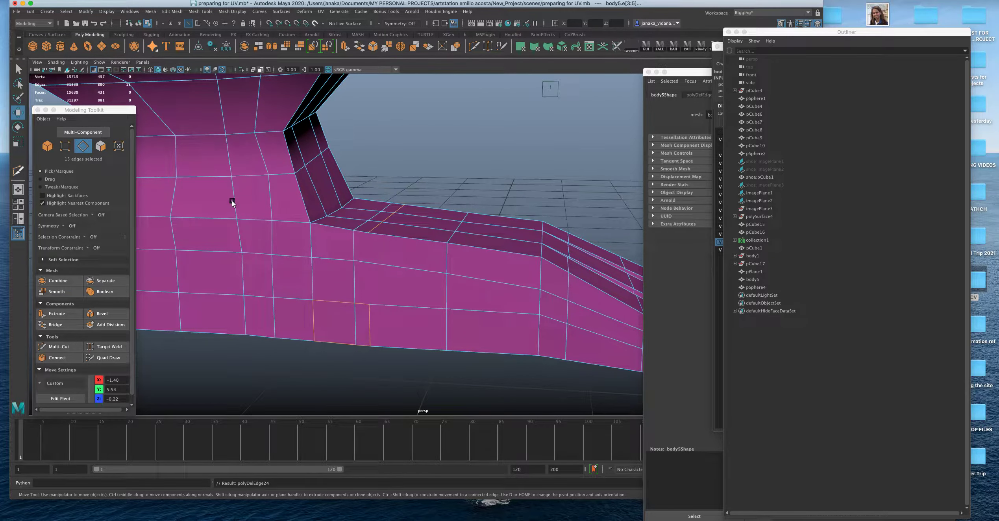
Recut the foot's side with Multi-Cut, continuing the short vertical edge through the faces above to the upper edge
{"action": "scroll", "coordinate": [351, 277], "scroll_direction": "up", "scroll_amount": 3}
{"action": "scroll", "coordinate": [339, 338], "scroll_direction": "up", "scroll_amount": 3}
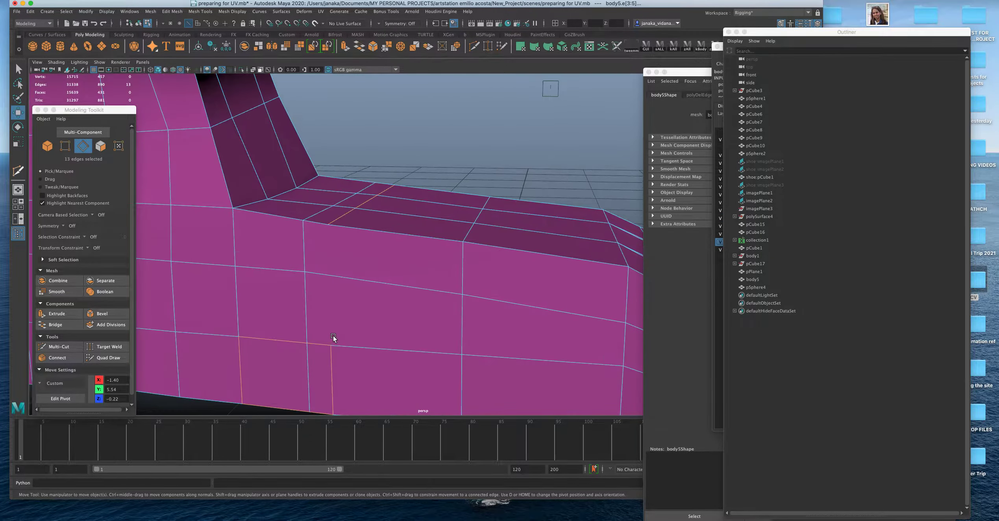
{"action": "left_click", "coordinate": [382, 306]}
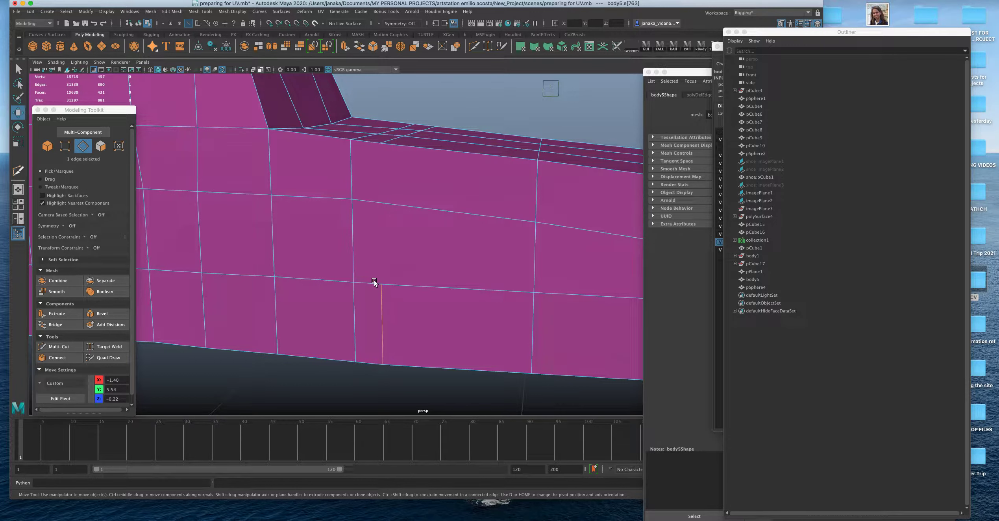
{"action": "left_click", "coordinate": [59, 346]}
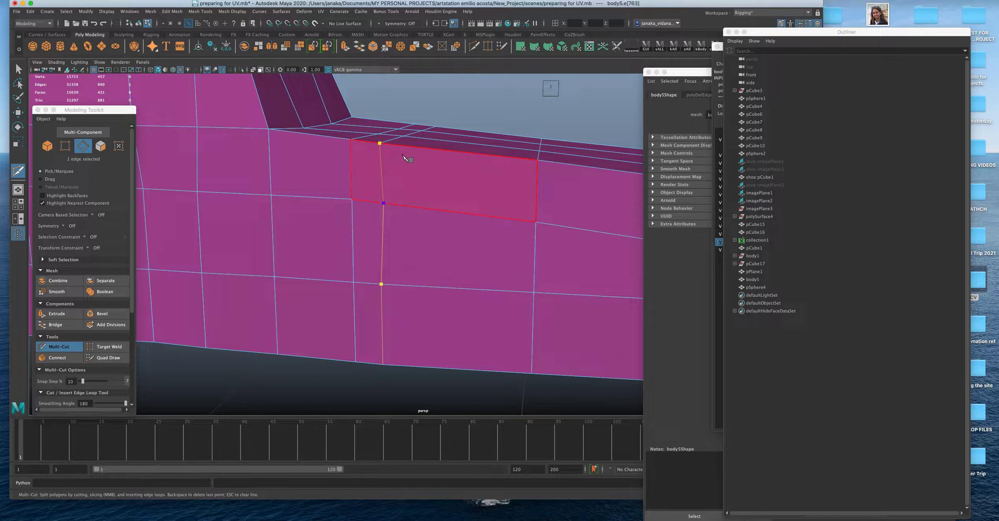
{"action": "key", "text": "Return"}
{"action": "left_click", "coordinate": [23, 114]}
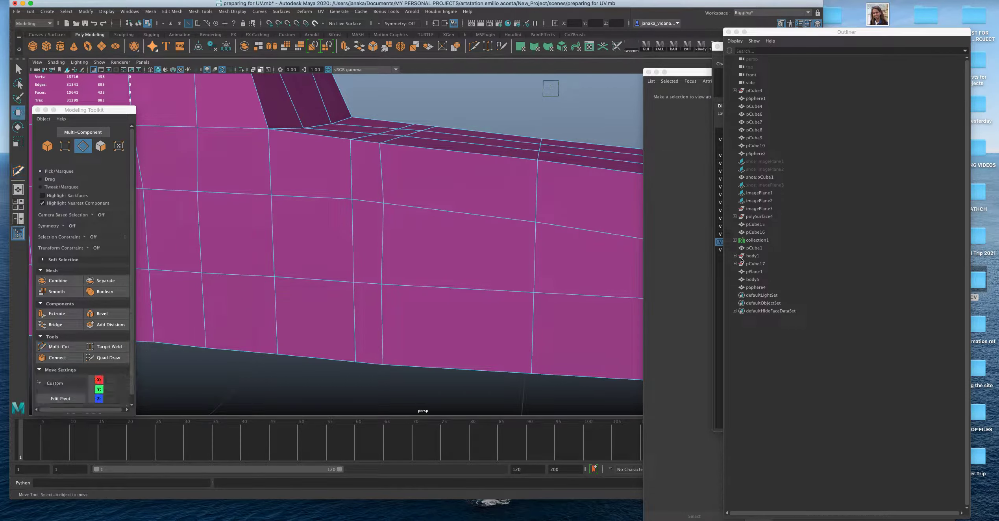
Select the edges of the recut vertical line on the foot's side and the loop continuing over its top
{"action": "right_click", "coordinate": [378, 186]}
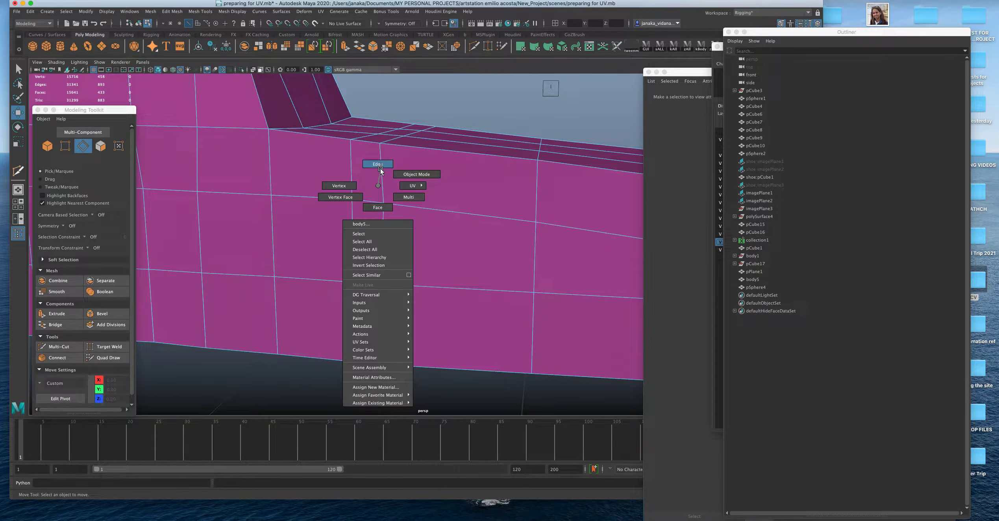
{"action": "right_click_drag", "start_coordinate": [380, 169], "coordinate": [379, 166]}
{"action": "left_click", "coordinate": [380, 228]}
{"action": "double_click", "coordinate": [383, 305], "text": "shift"}
{"action": "left_click", "coordinate": [411, 304]}
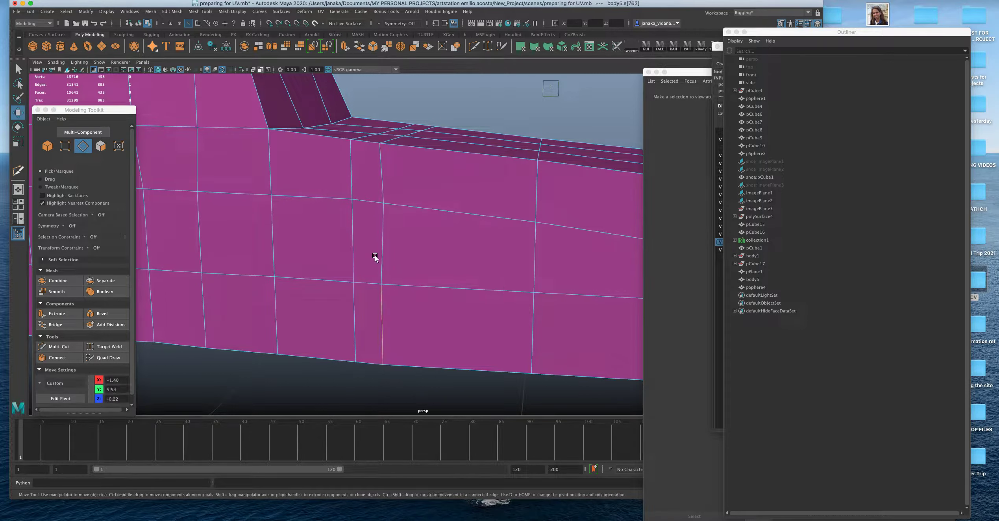
{"action": "left_click", "coordinate": [382, 247]}
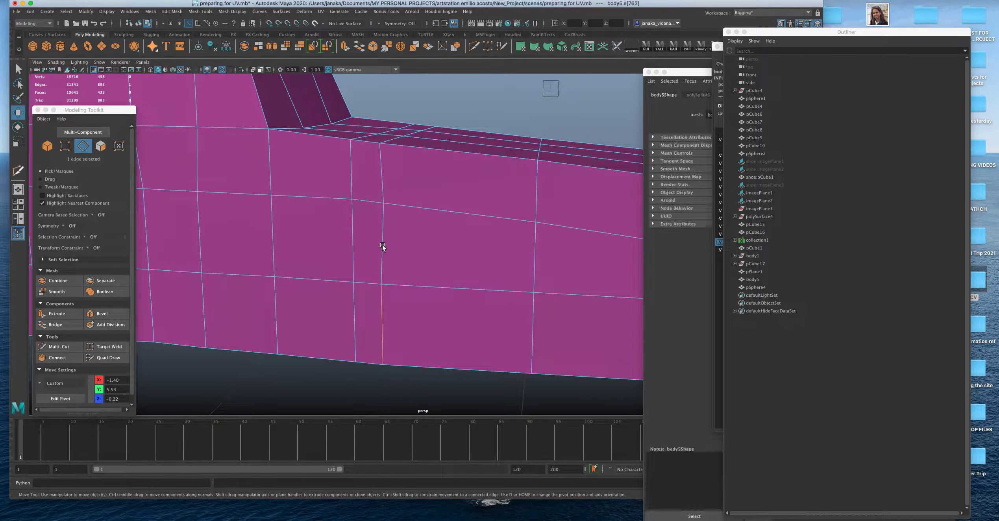
{"action": "double_click", "coordinate": [395, 138], "text": "shift"}
{"action": "left_click_drag", "start_coordinate": [411, 142], "coordinate": [204, 189], "text": "alt"}
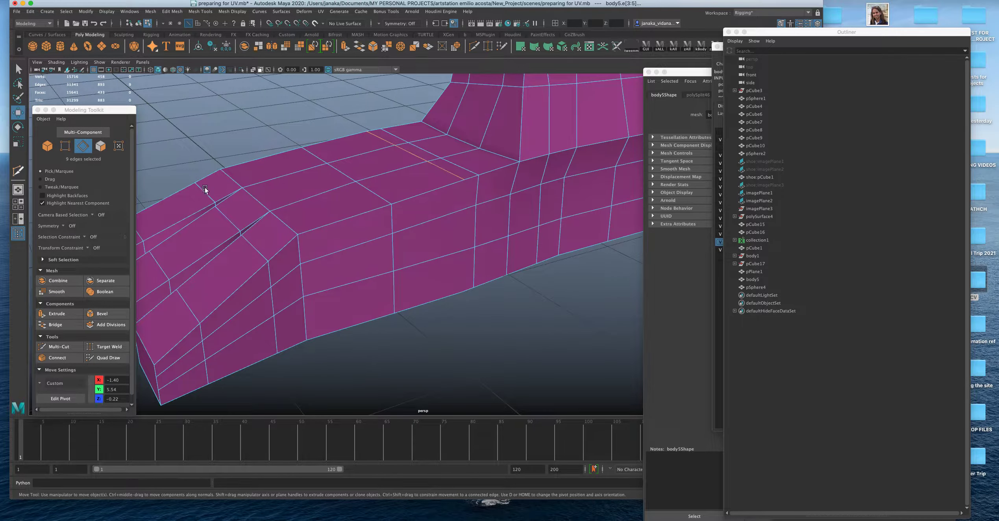
Try adding an edge loop around the foot just in front of the ankle with Insert Edge Loop, undoing each attempt
{"action": "left_click", "coordinate": [129, 11]}
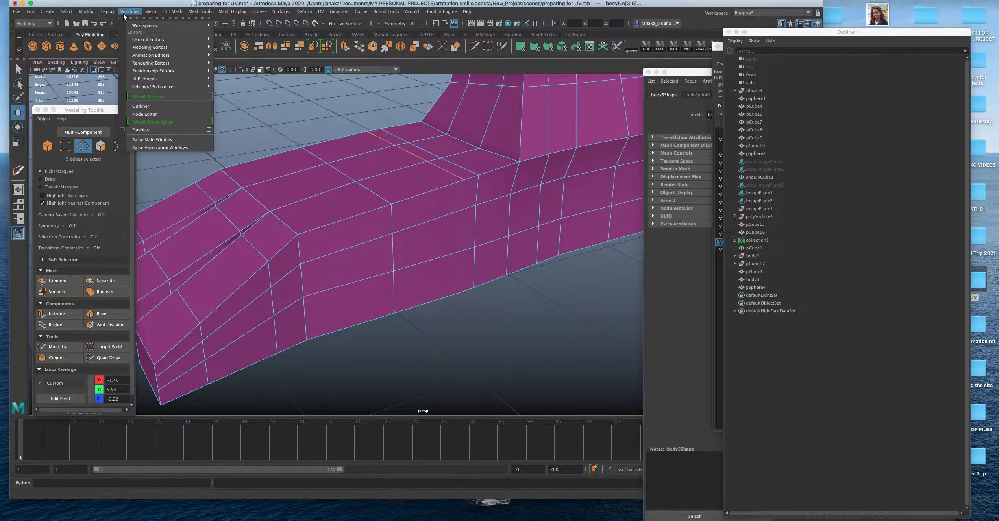
{"action": "left_click", "coordinate": [108, 349]}
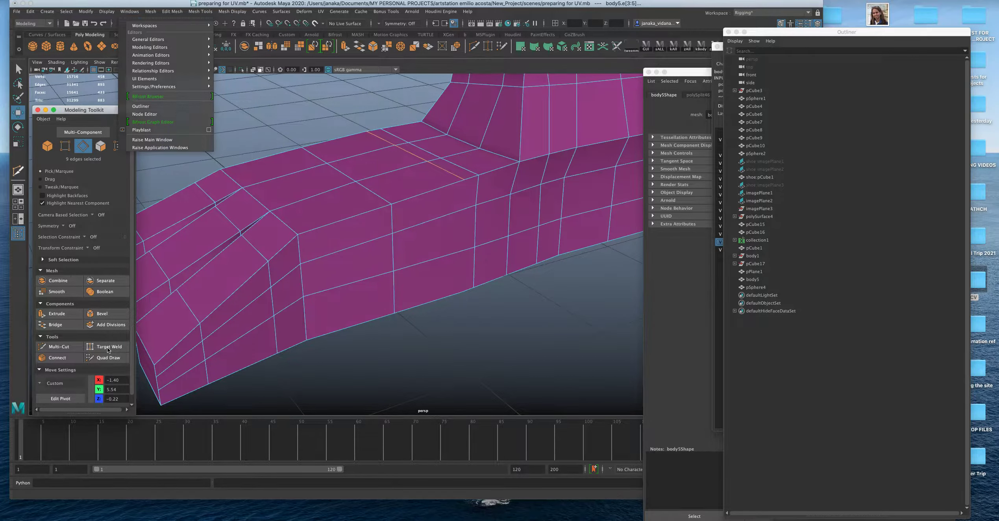
{"action": "left_click", "coordinate": [178, 15]}
{"action": "mouse_move", "coordinate": [198, 13]}
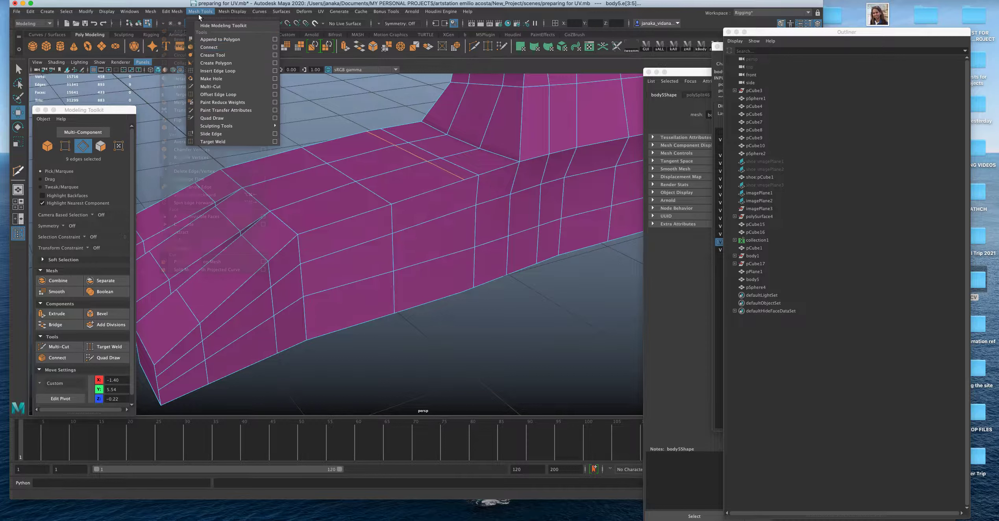
{"action": "left_click", "coordinate": [217, 71]}
{"action": "left_click_drag", "start_coordinate": [438, 192], "coordinate": [442, 188]}
{"action": "key", "text": "super+z"}
{"action": "key", "text": "q"}
{"action": "left_click", "coordinate": [176, 13]}
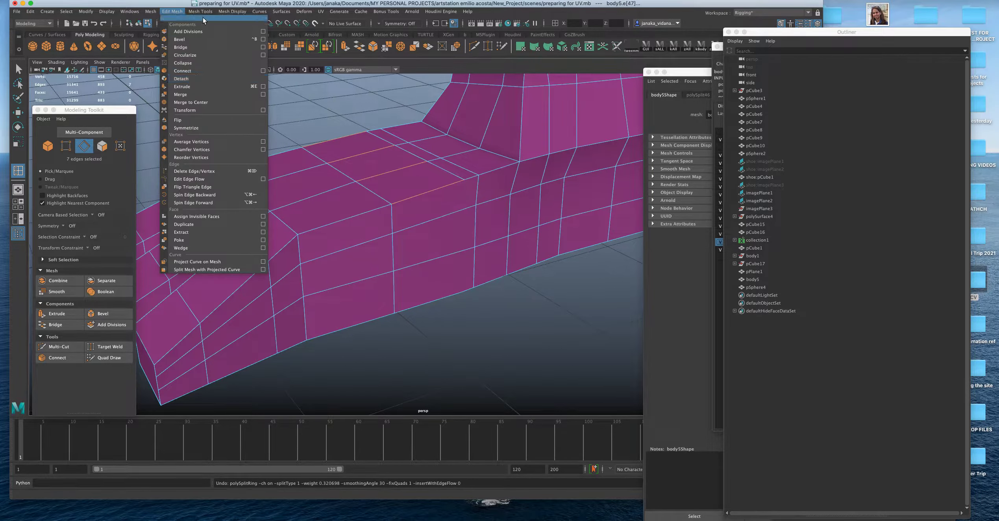
{"action": "mouse_move", "coordinate": [202, 12]}
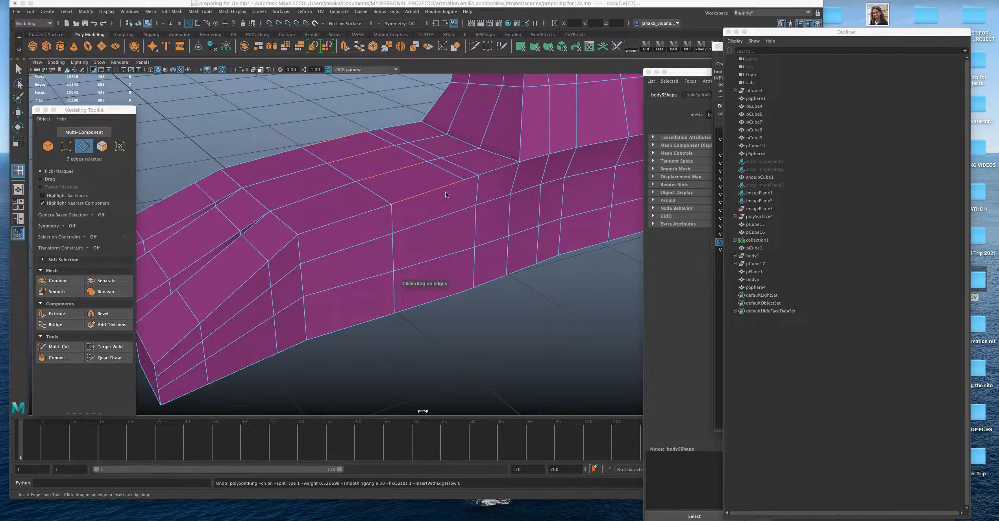
{"action": "left_click_drag", "start_coordinate": [443, 185], "coordinate": [446, 186]}
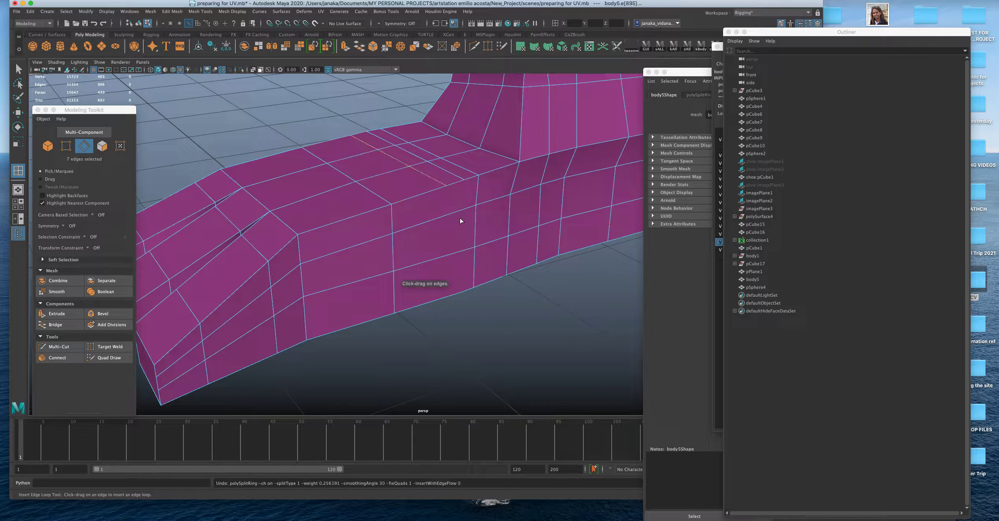
{"action": "left_click_drag", "start_coordinate": [461, 213], "coordinate": [418, 207], "text": "alt"}
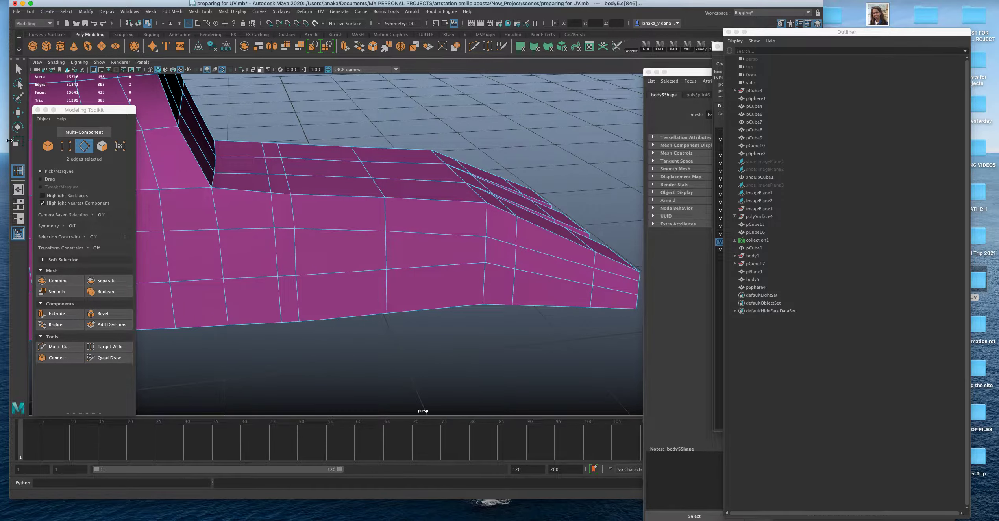
Select the band of faces around the middle of the foot and delete it, separating the toe part from the heel part
{"action": "left_click", "coordinate": [18, 114]}
{"action": "left_click_drag", "start_coordinate": [303, 219], "coordinate": [345, 229], "text": "alt"}
{"action": "right_click", "coordinate": [347, 229]}
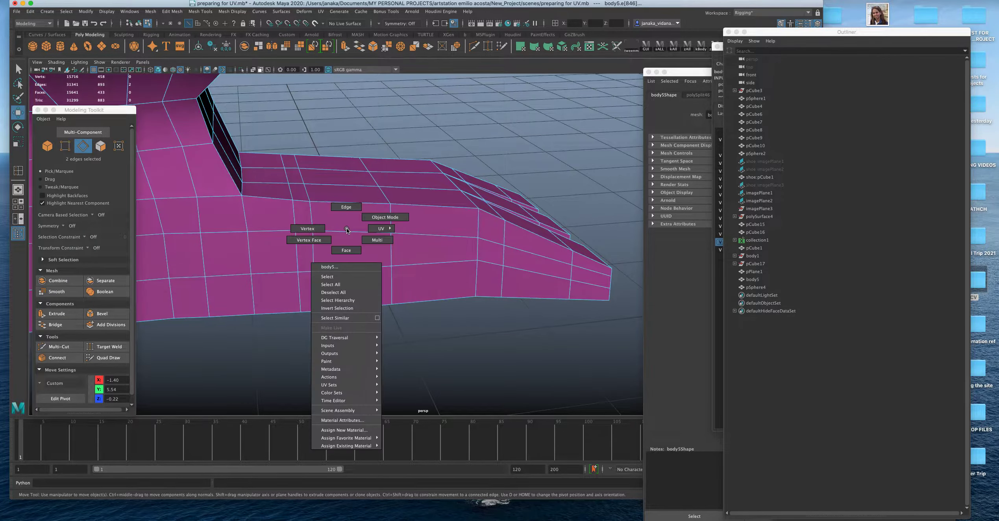
{"action": "left_click", "coordinate": [348, 249]}
{"action": "left_click_drag", "start_coordinate": [328, 186], "coordinate": [327, 181], "text": "alt"}
{"action": "left_click_drag", "start_coordinate": [346, 250], "coordinate": [341, 303]}
{"action": "key", "text": "Delete"}
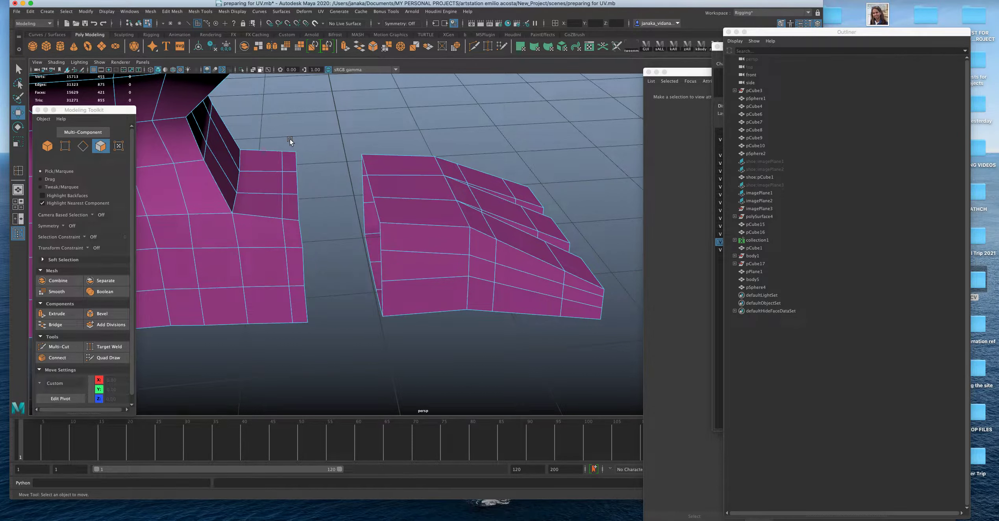
Delete the narrow strip of faces bordering the gap on the heel part of the foot
{"action": "left_click_drag", "start_coordinate": [325, 321], "coordinate": [314, 252]}
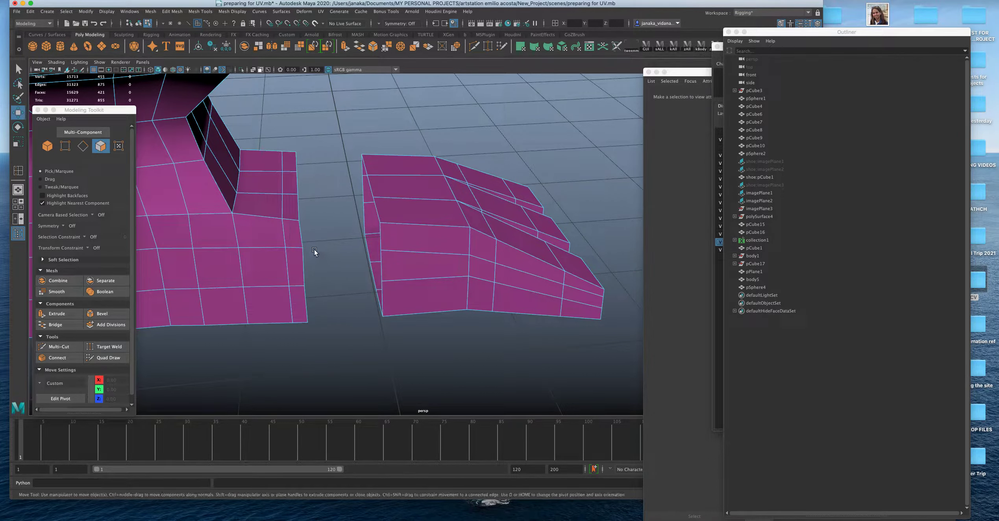
{"action": "key", "text": "Delete"}
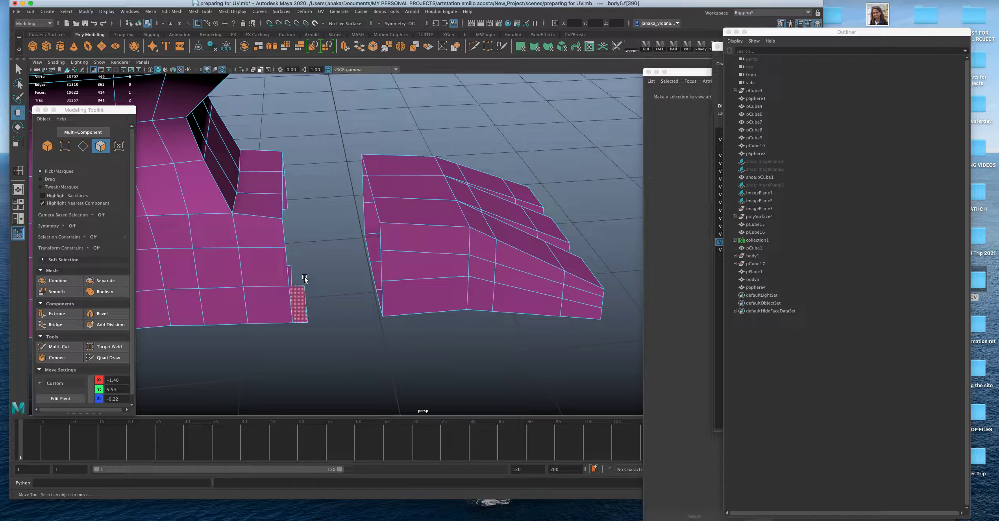
{"action": "left_click_drag", "start_coordinate": [322, 243], "coordinate": [443, 213], "text": "alt"}
{"action": "right_click_drag", "start_coordinate": [444, 213], "coordinate": [467, 203], "text": "alt"}
{"action": "left_click_drag", "start_coordinate": [467, 203], "coordinate": [384, 256], "text": "alt"}
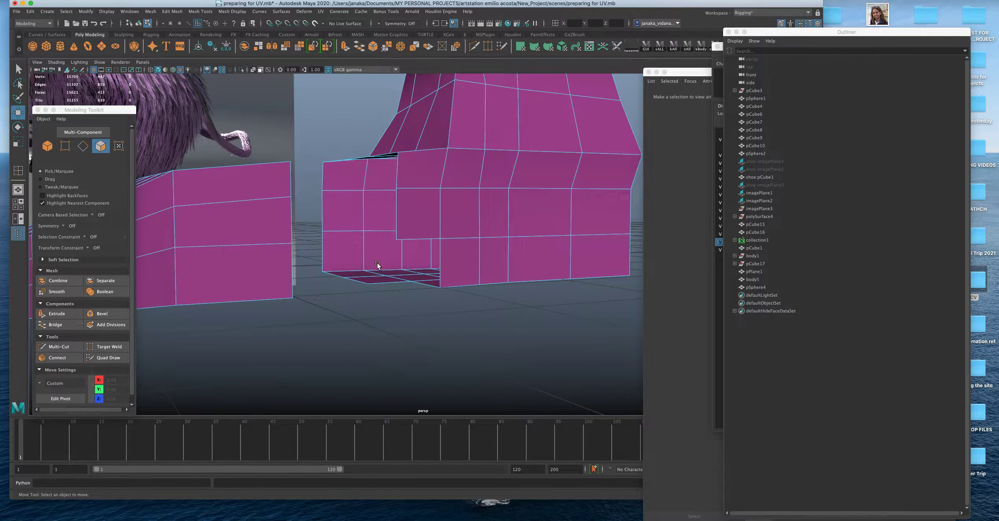
{"action": "scroll", "coordinate": [377, 262], "scroll_direction": "down", "scroll_amount": 3}
{"action": "left_click", "coordinate": [307, 268]}
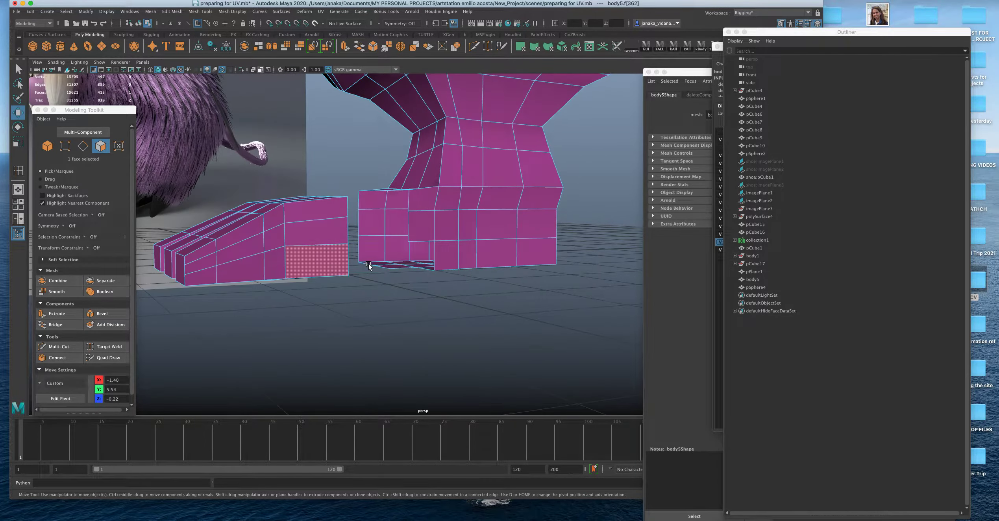
Preview body5 smoothed, inspect the open foot parts, and return to the unsmoothed display
{"action": "right_click_drag", "start_coordinate": [426, 232], "coordinate": [458, 223]}
{"action": "key", "text": "2"}
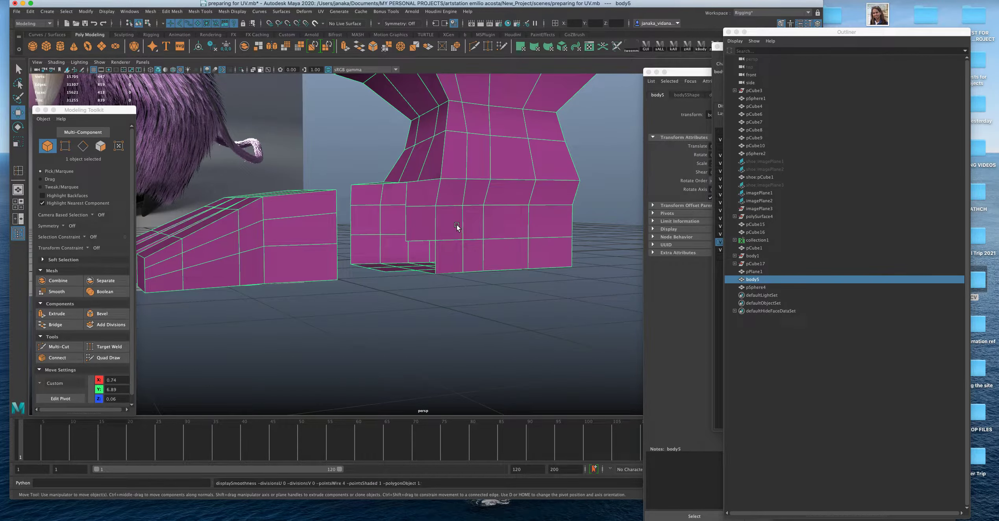
{"action": "key", "text": "1"}
{"action": "key", "text": "2"}
{"action": "key", "text": "3"}
{"action": "left_click_drag", "start_coordinate": [443, 231], "coordinate": [562, 268], "text": "alt"}
{"action": "scroll", "coordinate": [486, 264], "scroll_direction": "up", "scroll_amount": 5}
{"action": "left_click_drag", "start_coordinate": [476, 262], "coordinate": [487, 258], "text": "alt"}
{"action": "key", "text": "1"}
Select the remaining ring of faces between the ankle and the gap and delete it
{"action": "right_click_drag", "start_coordinate": [479, 260], "coordinate": [479, 275]}
{"action": "scroll", "coordinate": [479, 276], "scroll_direction": "down", "scroll_amount": 5}
{"action": "middle_click_drag", "start_coordinate": [479, 276], "coordinate": [393, 276], "text": "alt"}
{"action": "scroll", "coordinate": [353, 221], "scroll_direction": "up", "scroll_amount": 3}
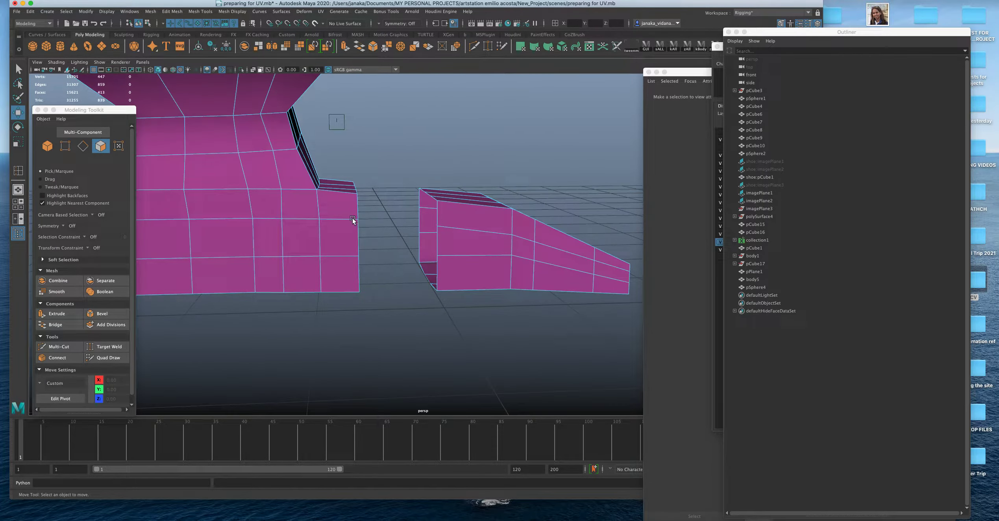
{"action": "left_click_drag", "start_coordinate": [333, 172], "coordinate": [331, 176]}
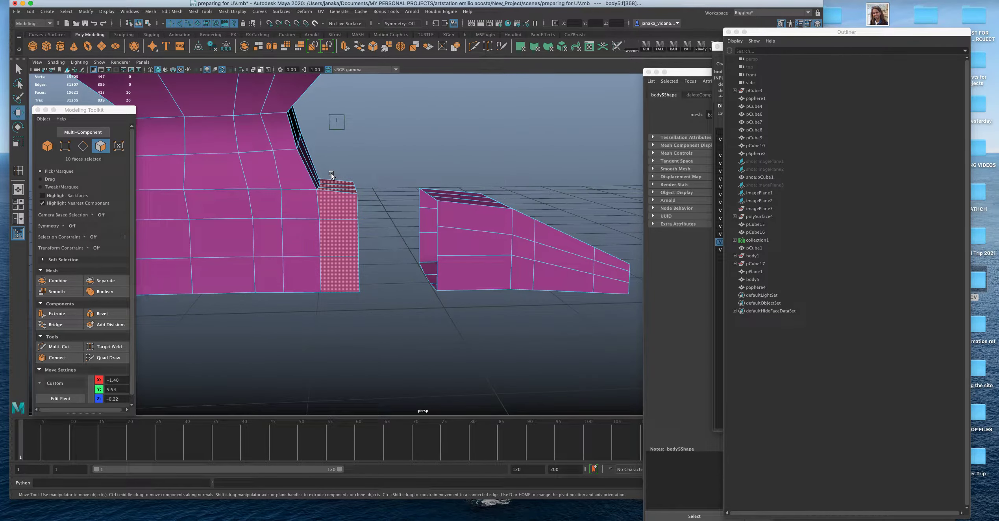
{"action": "key", "text": "Delete"}
Check the widened gap in the foot with the smooth preview and return to the unsmoothed mesh
{"action": "key", "text": "2"}
{"action": "left_click_drag", "start_coordinate": [433, 218], "coordinate": [374, 221], "text": "alt"}
{"action": "middle_click_drag", "start_coordinate": [374, 221], "coordinate": [340, 214], "text": "alt"}
{"action": "key", "text": "1"}
{"action": "mouse_move", "coordinate": [341, 214]}
{"action": "left_mouse_down", "text": "alt"}
{"action": "mouse_move", "coordinate": [377, 214]}
{"action": "mouse_move", "coordinate": [322, 230]}
{"action": "mouse_move", "coordinate": [344, 226]}
{"action": "left_mouse_up", "text": "alt"}
{"action": "right_click_drag", "start_coordinate": [344, 226], "coordinate": [345, 247]}
{"action": "right_click_drag", "start_coordinate": [346, 202], "coordinate": [347, 222]}
Select the open border edge loops on both sides of the gap and try to bridge them
{"action": "scroll", "coordinate": [311, 190], "scroll_direction": "down", "scroll_amount": 3}
{"action": "left_click_drag", "start_coordinate": [311, 190], "coordinate": [333, 206], "text": "alt"}
{"action": "right_click", "coordinate": [235, 152]}
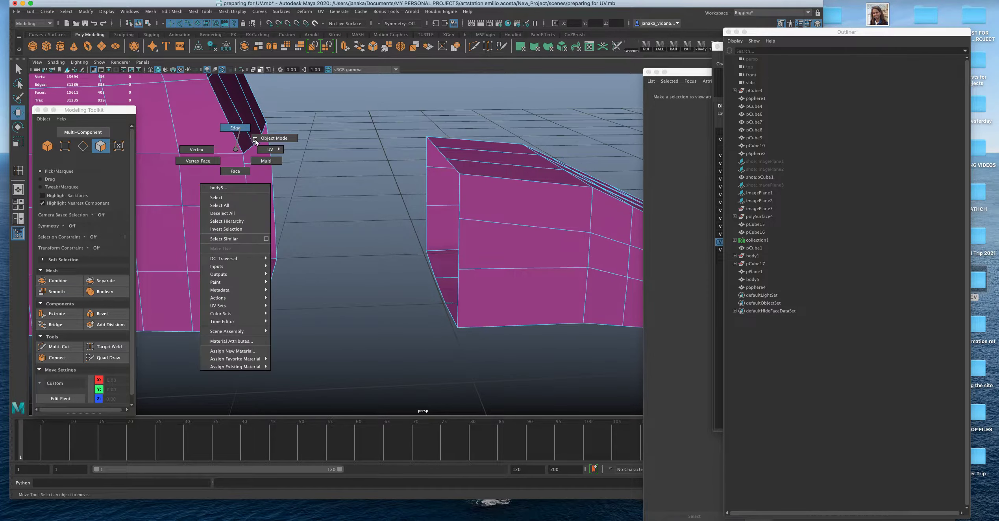
{"action": "right_click_drag", "start_coordinate": [235, 150], "coordinate": [239, 131]}
{"action": "left_click", "coordinate": [258, 138]}
{"action": "double_click", "coordinate": [247, 149]}
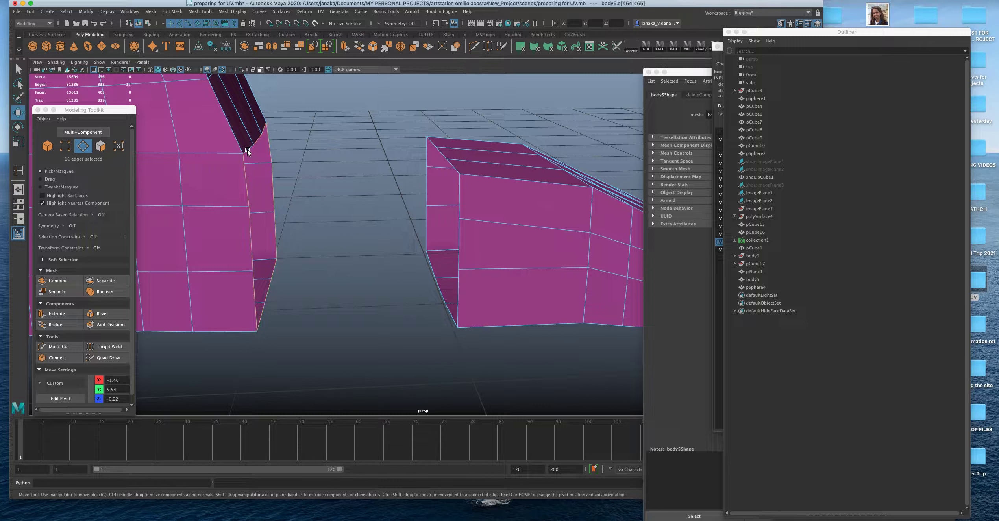
{"action": "double_click", "coordinate": [443, 154], "text": "shift"}
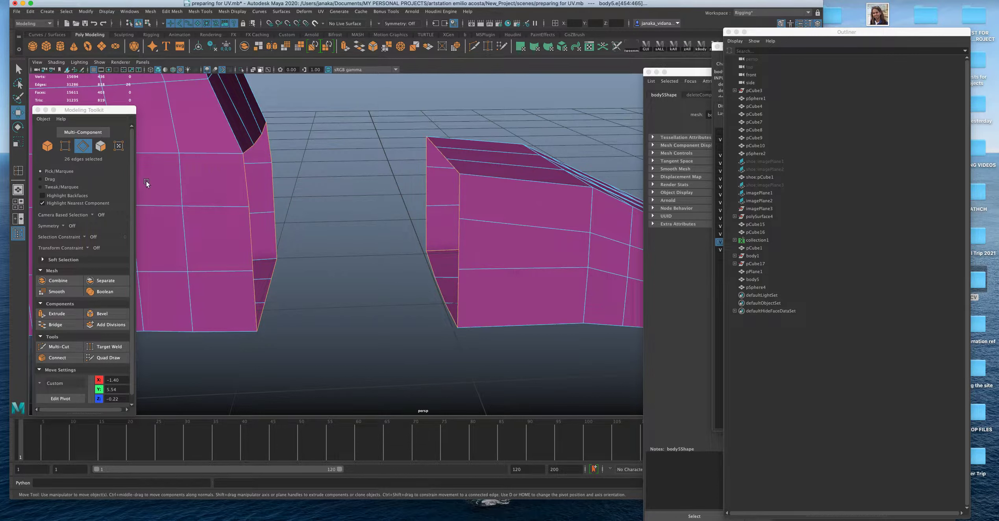
{"action": "left_click", "coordinate": [68, 326]}
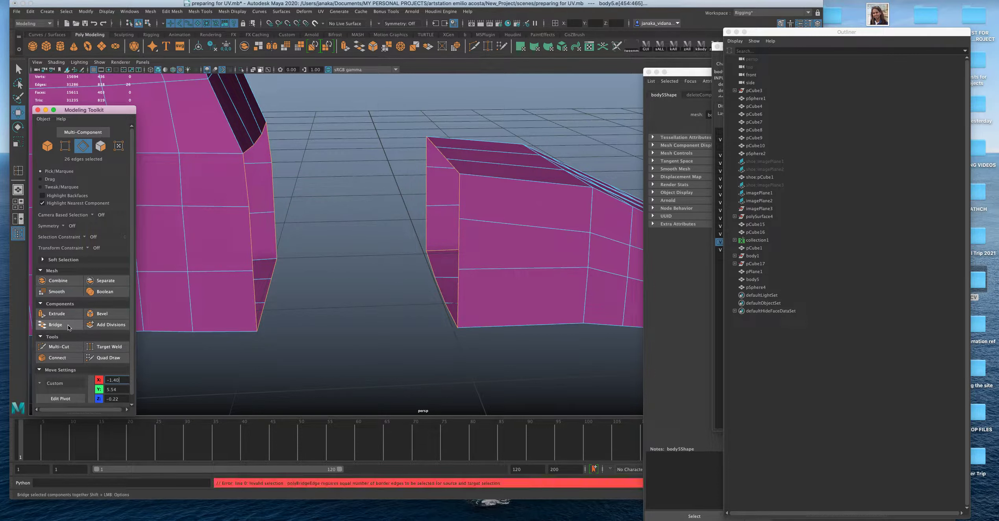
{"action": "left_click_drag", "start_coordinate": [140, 295], "coordinate": [199, 295], "text": "alt"}
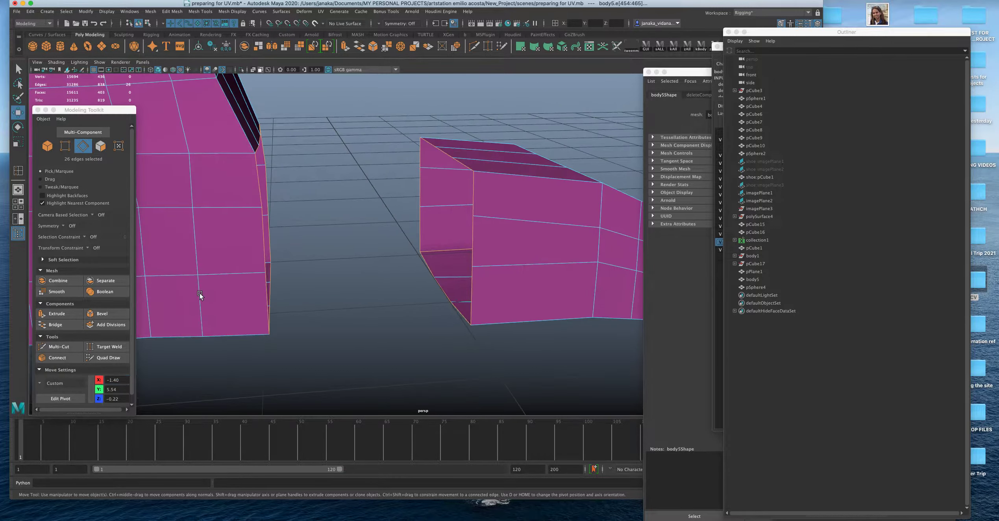
Try Target Weld from the heel part's border edge onto the toe part's border edge, and undo the weld
{"action": "left_click", "coordinate": [107, 346]}
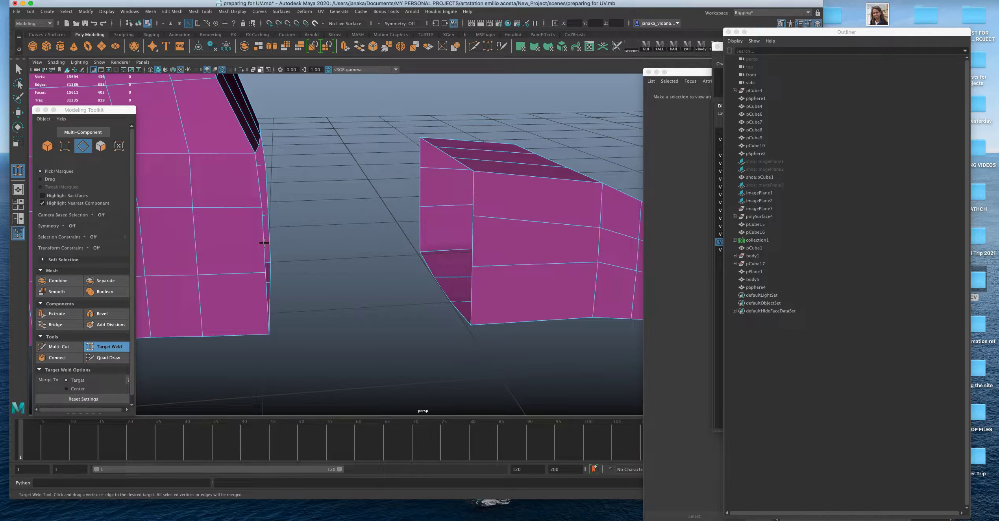
{"action": "mouse_move", "coordinate": [453, 255]}
{"action": "left_mouse_down"}
{"action": "mouse_move", "coordinate": [485, 246]}
{"action": "mouse_move", "coordinate": [467, 264]}
{"action": "left_mouse_up"}
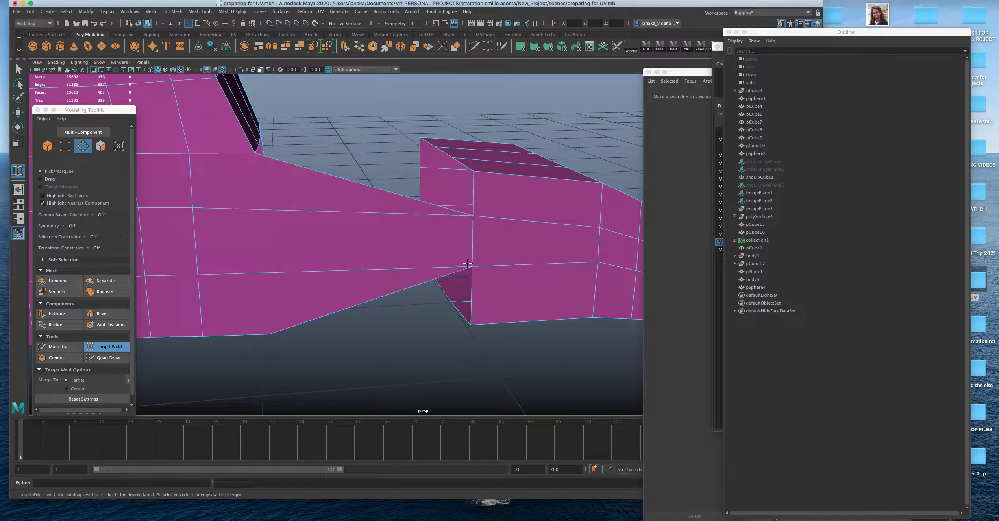
{"action": "key", "text": "ctrl+z"}
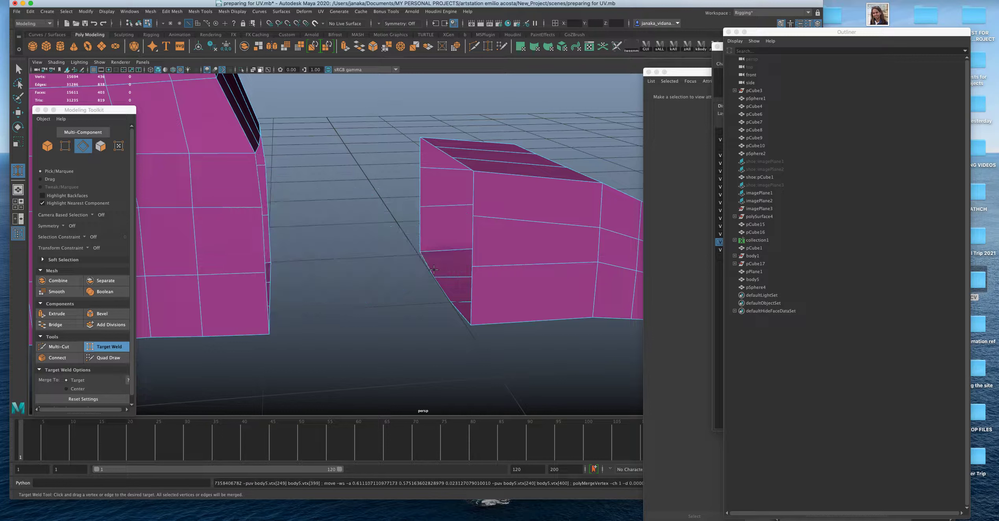
{"action": "left_click_drag", "start_coordinate": [354, 273], "coordinate": [292, 284], "text": "alt"}
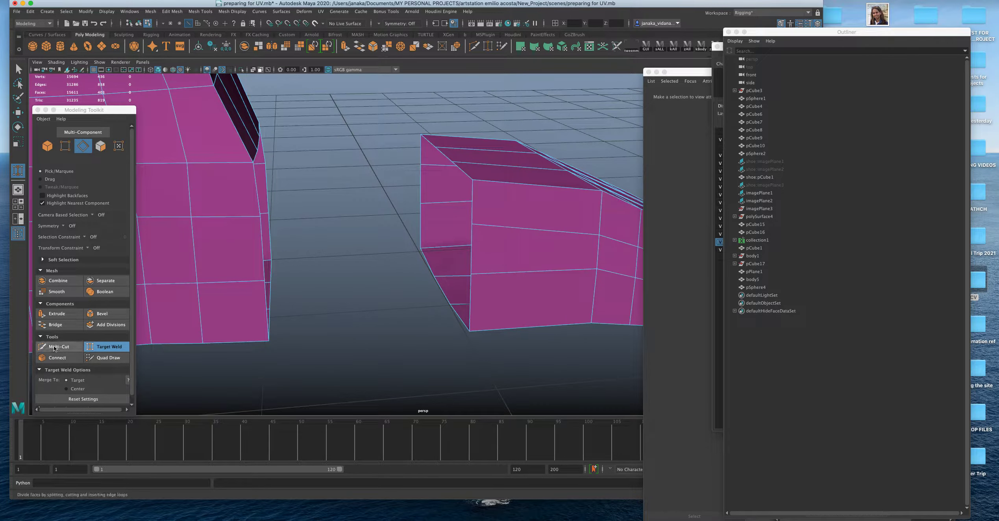
Bridge the uppermost border edges on the foot's near side, connecting the heel part to the toe part
{"action": "left_click", "coordinate": [57, 330]}
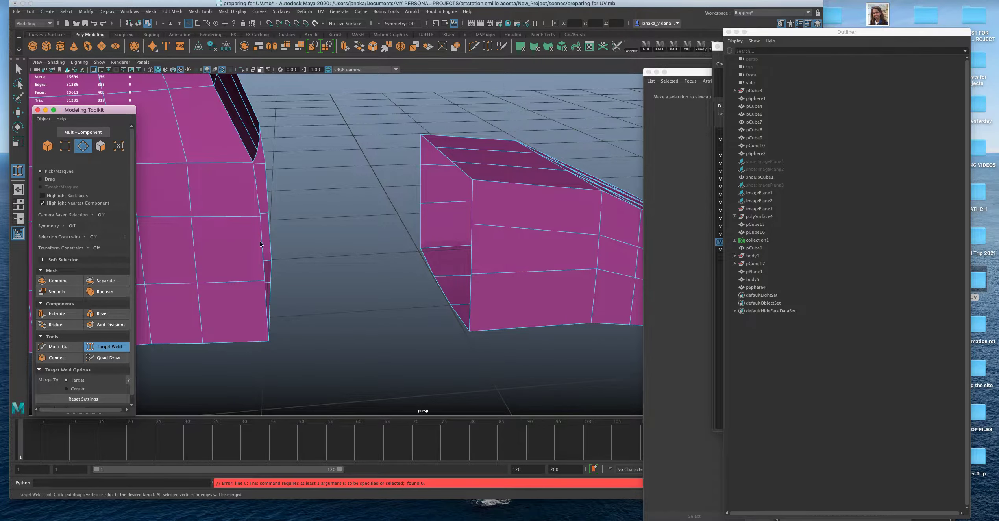
{"action": "left_click", "coordinate": [256, 196]}
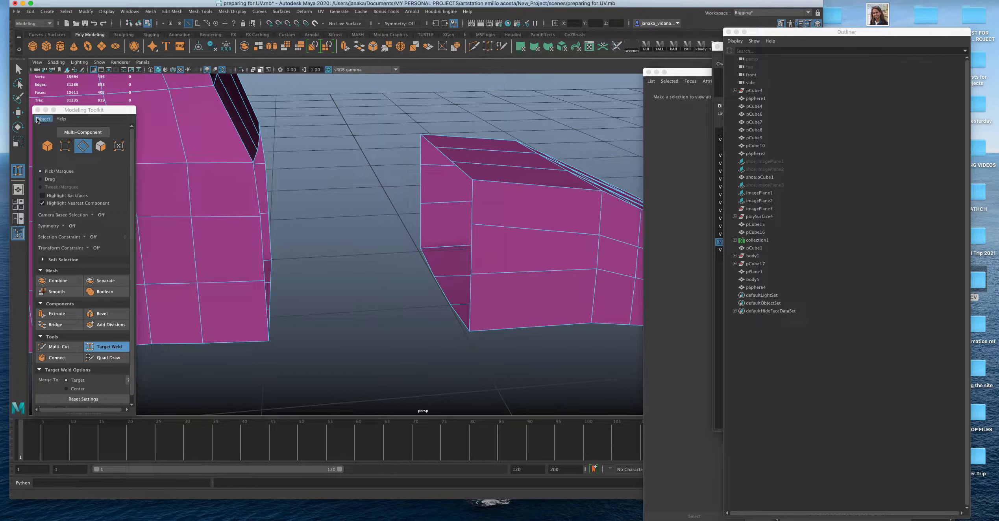
{"action": "left_click", "coordinate": [18, 112]}
{"action": "scroll", "coordinate": [224, 244], "scroll_direction": "up", "scroll_amount": 2}
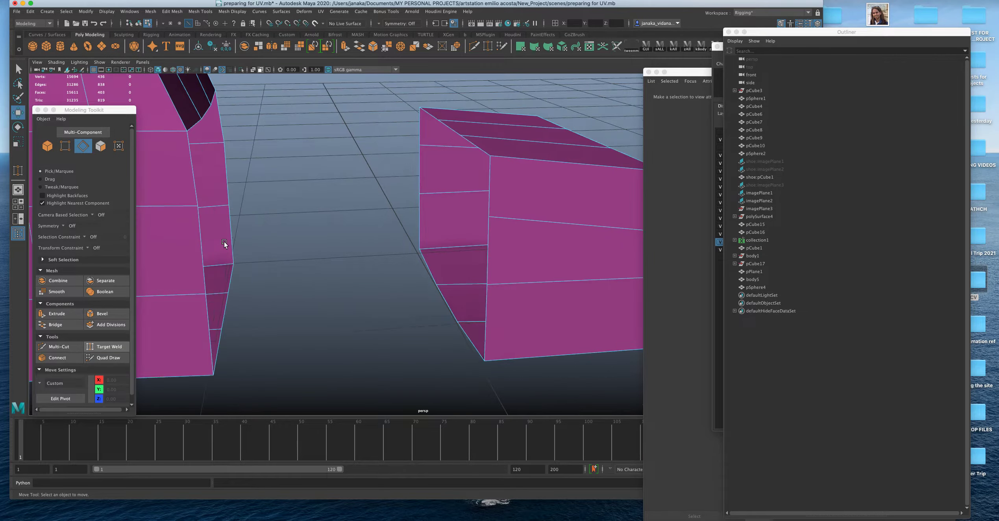
{"action": "left_click", "coordinate": [194, 178]}
{"action": "left_click", "coordinate": [488, 182], "text": "shift"}
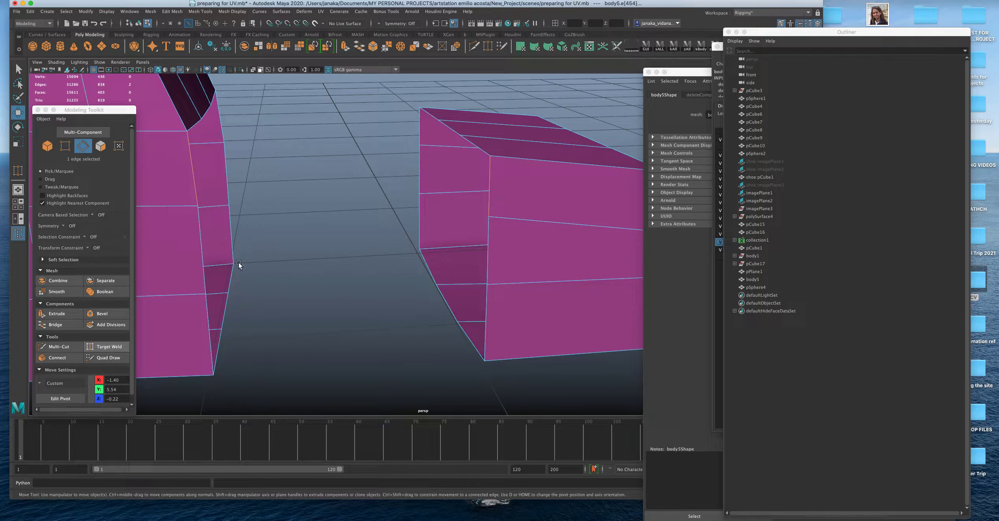
{"action": "left_click", "coordinate": [55, 324]}
Bridge the two remaining pairs of border edges on the foot's near side, connecting the heel part to the toe part
{"action": "left_click_drag", "start_coordinate": [259, 287], "coordinate": [321, 289], "text": "alt"}
{"action": "middle_click_drag", "start_coordinate": [337, 292], "coordinate": [341, 255], "text": "alt"}
{"action": "left_click_drag", "start_coordinate": [342, 257], "coordinate": [255, 186], "text": "alt"}
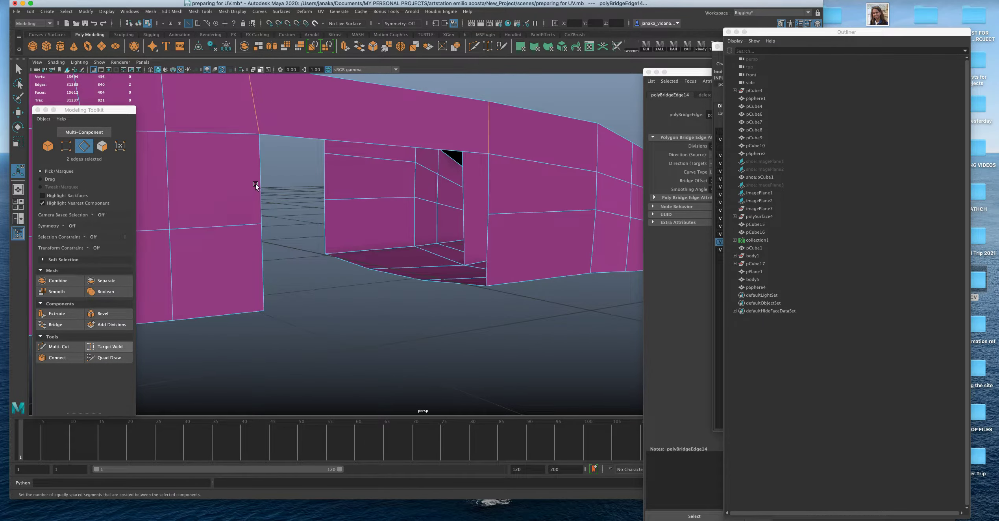
{"action": "left_click", "coordinate": [259, 183]}
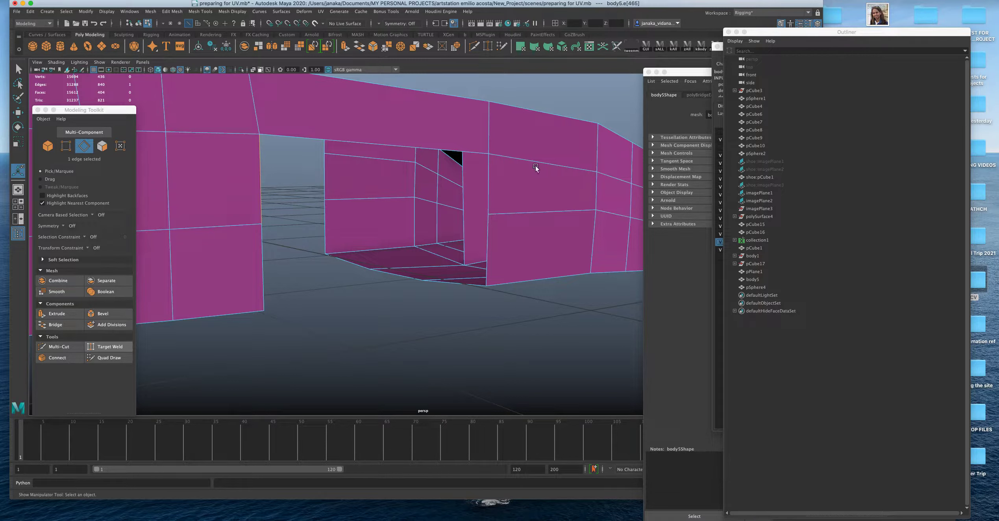
{"action": "left_click", "coordinate": [489, 173], "text": "shift"}
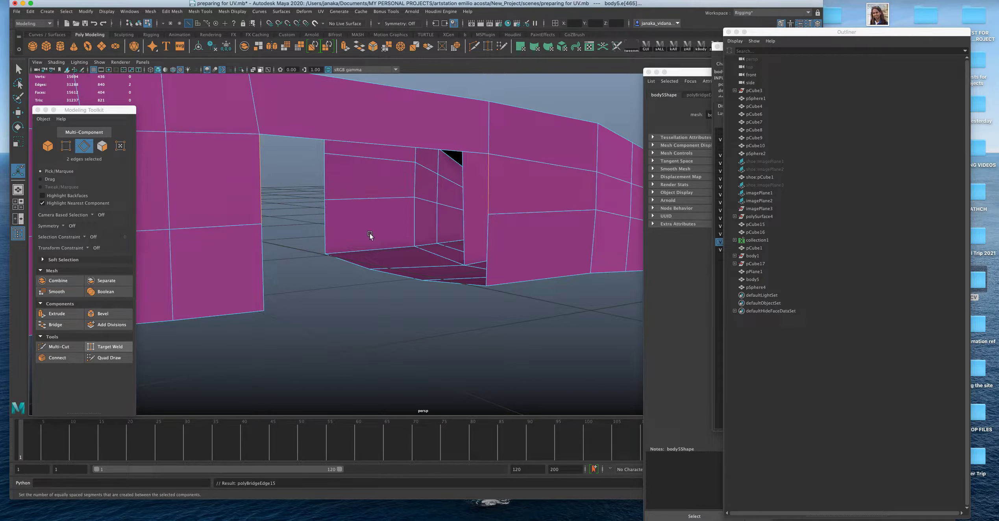
{"action": "left_click", "coordinate": [55, 325]}
{"action": "left_click", "coordinate": [261, 261]}
{"action": "left_click", "coordinate": [486, 238], "text": "shift"}
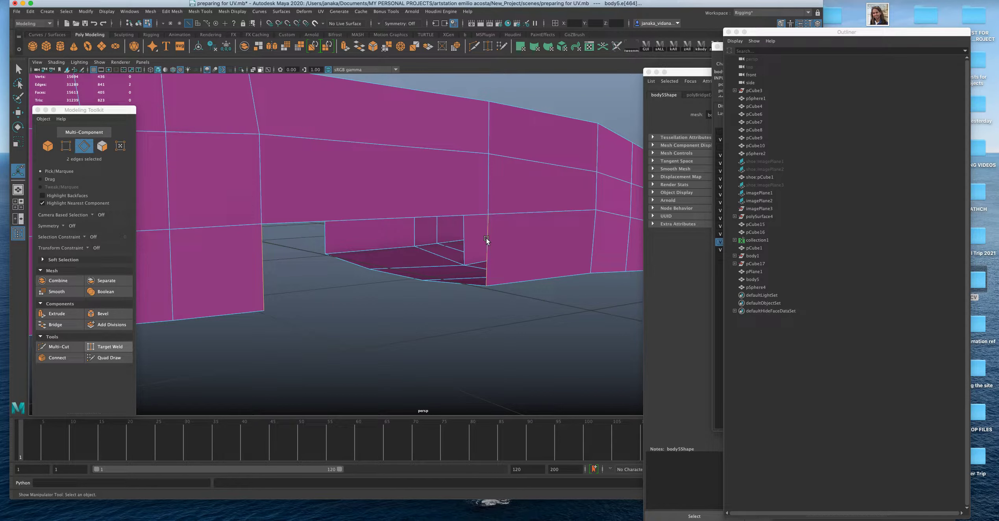
{"action": "right_click_drag", "start_coordinate": [485, 238], "coordinate": [445, 257], "text": "shift"}
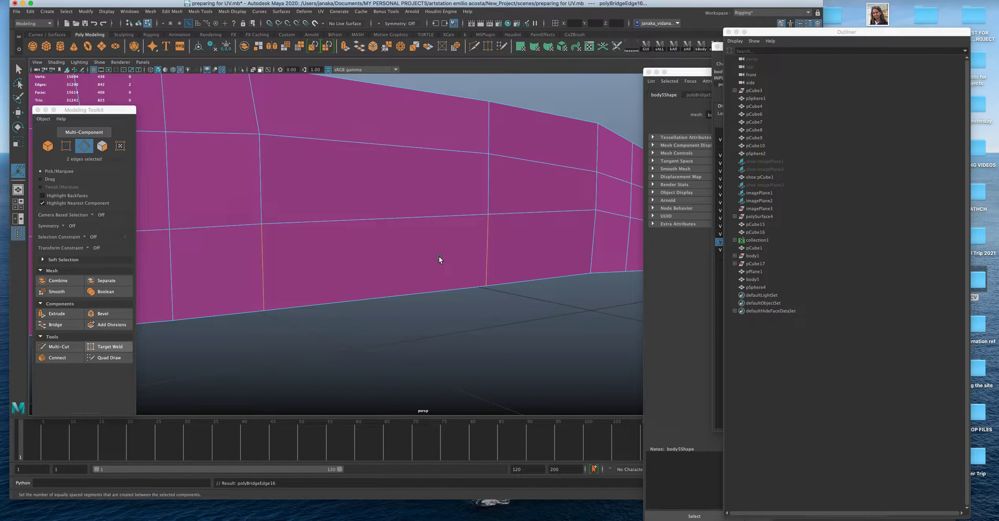
Check the bridged side of the foot with the smooth preview and return to the unsmoothed mesh
{"action": "key", "text": "2"}
{"action": "scroll", "coordinate": [433, 256], "scroll_direction": "down", "scroll_amount": 3}
{"action": "left_click_drag", "start_coordinate": [433, 258], "coordinate": [360, 246], "text": "alt"}
{"action": "middle_click_drag", "start_coordinate": [389, 303], "coordinate": [432, 344], "text": "alt"}
{"action": "scroll", "coordinate": [432, 344], "scroll_direction": "up", "scroll_amount": 2}
{"action": "left_click_drag", "start_coordinate": [432, 345], "coordinate": [383, 293], "text": "alt"}
{"action": "key", "text": "1"}
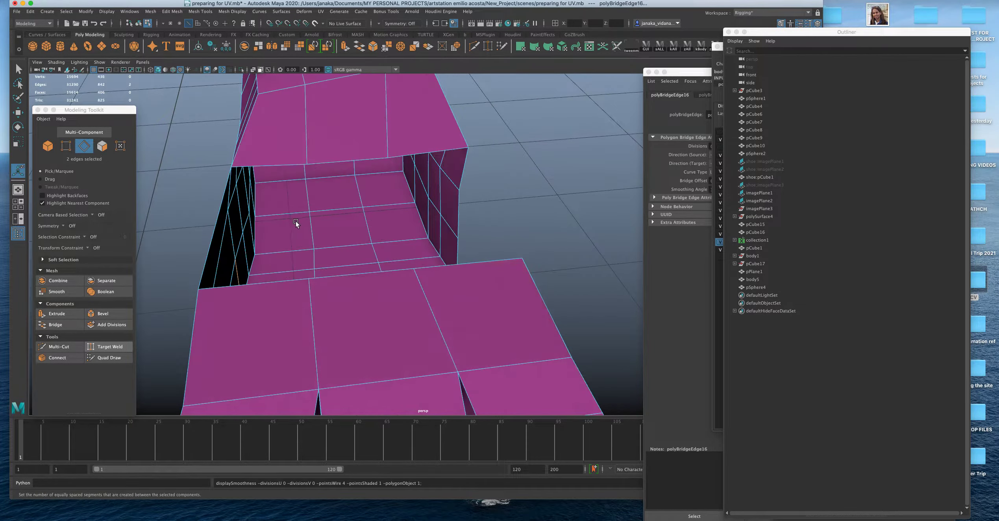
Bridge the three opposing pairs of border edges across the upper surface of the foot
{"action": "left_click", "coordinate": [274, 165]}
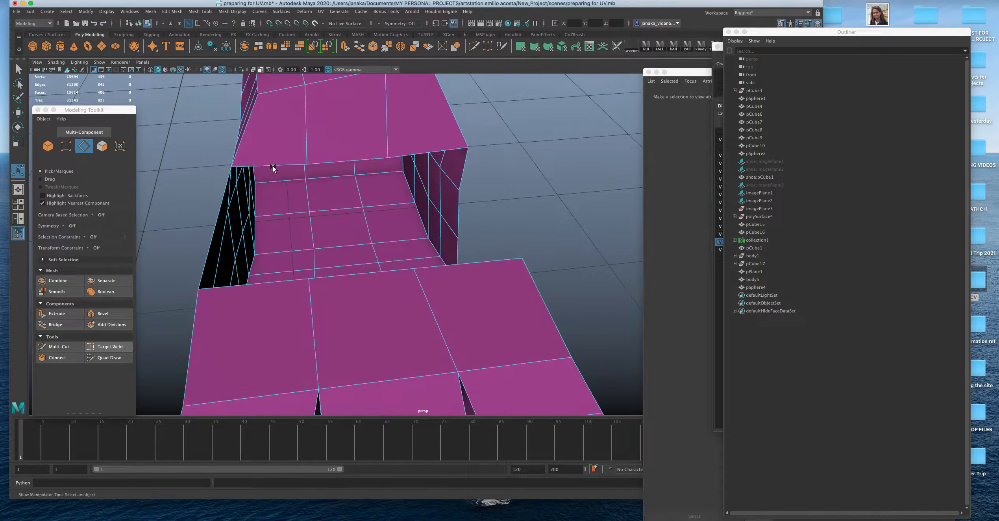
{"action": "left_click", "coordinate": [263, 281], "text": "shift"}
{"action": "left_click", "coordinate": [55, 325]}
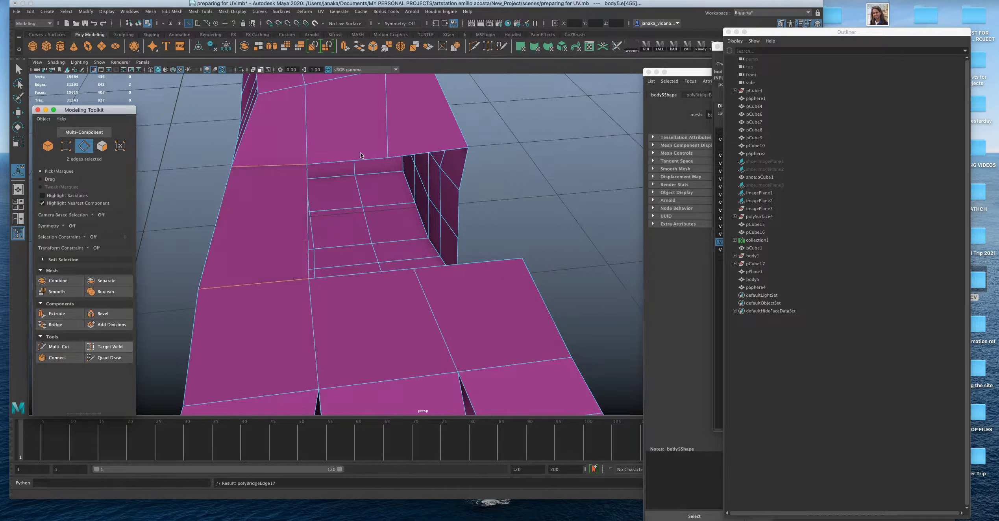
{"action": "left_click", "coordinate": [343, 162]}
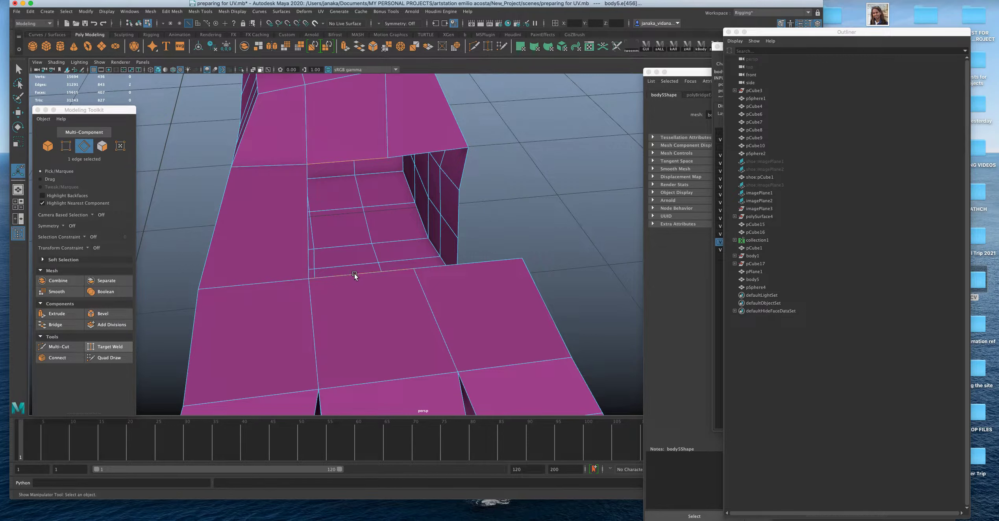
{"action": "key", "text": "g"}
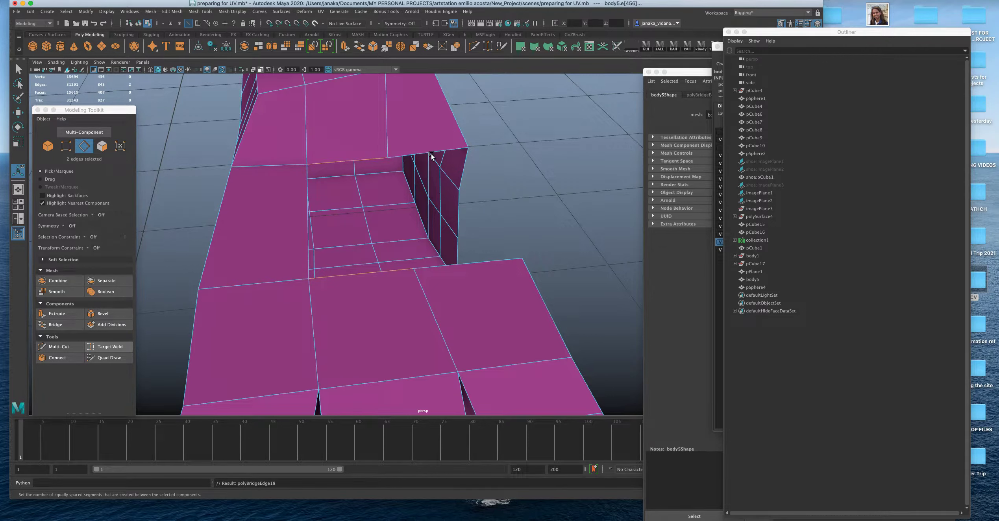
{"action": "left_click", "coordinate": [429, 153]}
{"action": "left_click", "coordinate": [457, 265], "text": "shift"}
{"action": "key", "text": "g"}
Bridge the uppermost pair of border edges on the foot's other side, from the heel part to the toe part
{"action": "scroll", "coordinate": [461, 253], "scroll_direction": "down", "scroll_amount": 2}
{"action": "left_click_drag", "start_coordinate": [504, 251], "coordinate": [381, 222], "text": "alt"}
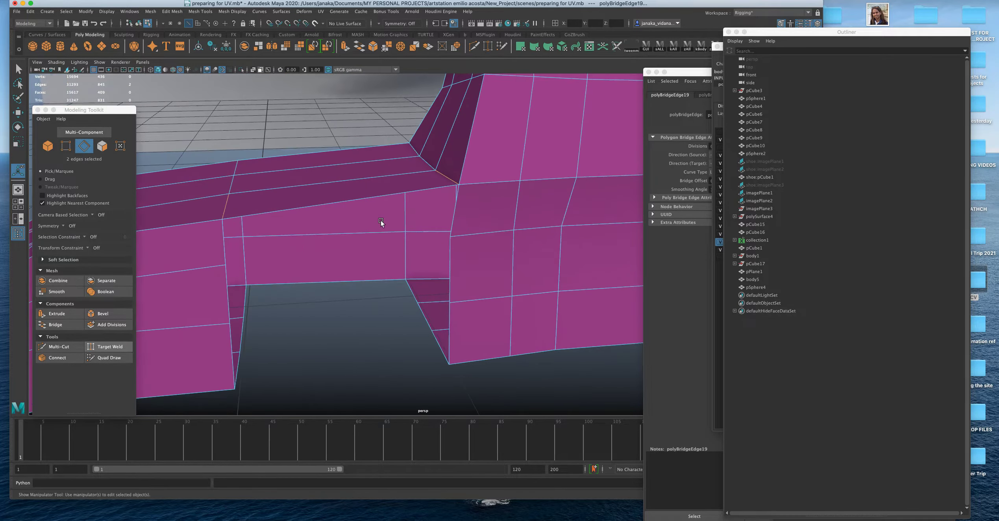
{"action": "left_click", "coordinate": [455, 207]}
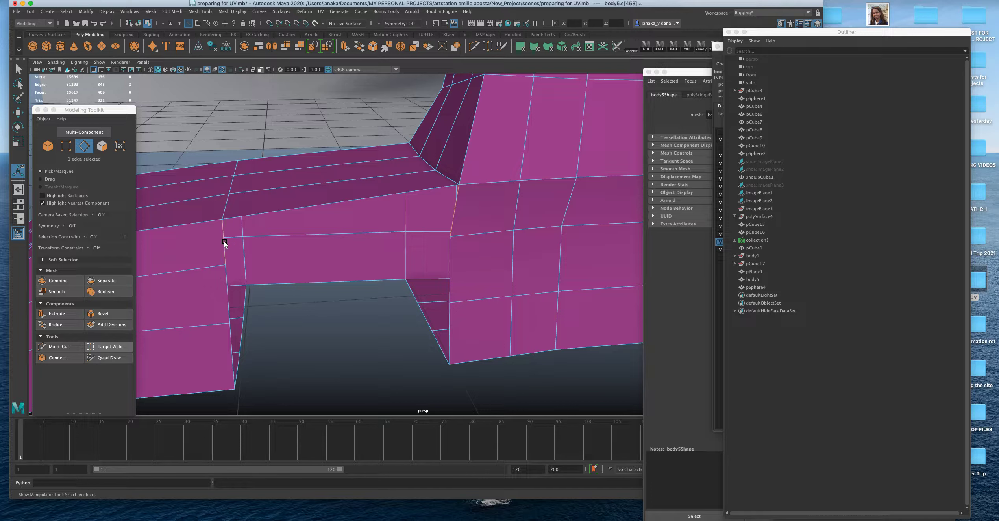
{"action": "key", "text": "g"}
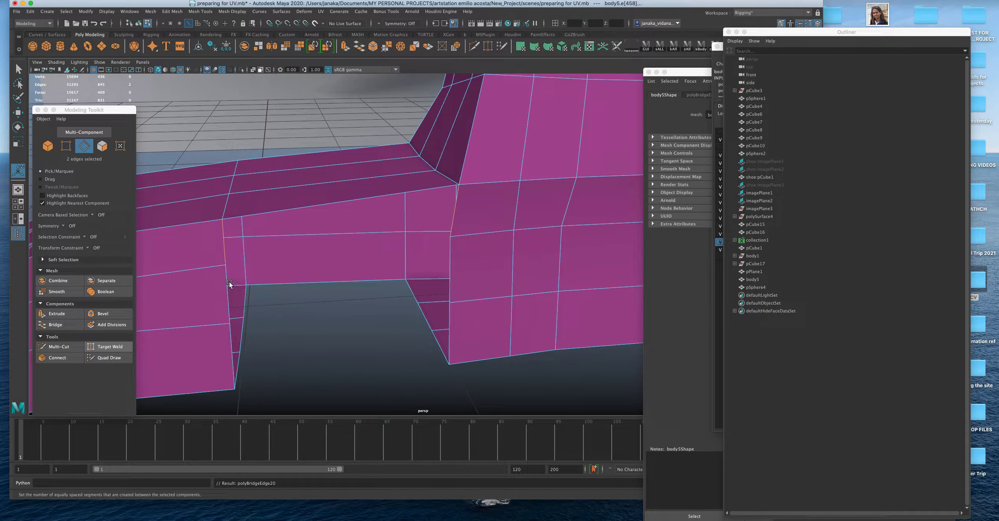
{"action": "right_click_drag", "start_coordinate": [461, 264], "coordinate": [446, 270], "text": "alt"}
{"action": "left_click_drag", "start_coordinate": [447, 271], "coordinate": [500, 256], "text": "alt"}
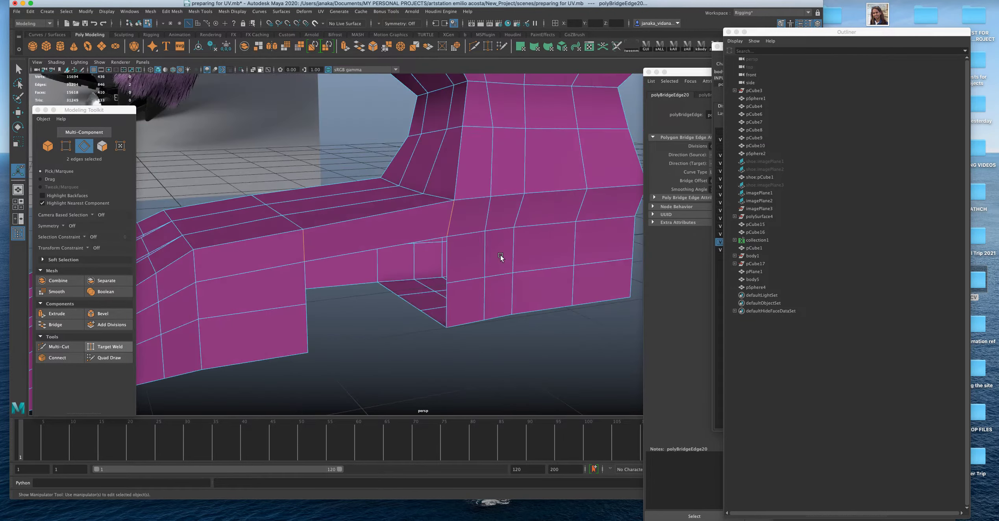
Bridge the two lower pairs of border edges on that same side of the foot, down to the sole
{"action": "middle_click_drag", "start_coordinate": [500, 257], "coordinate": [507, 239], "text": "alt"}
{"action": "left_click", "coordinate": [464, 236]}
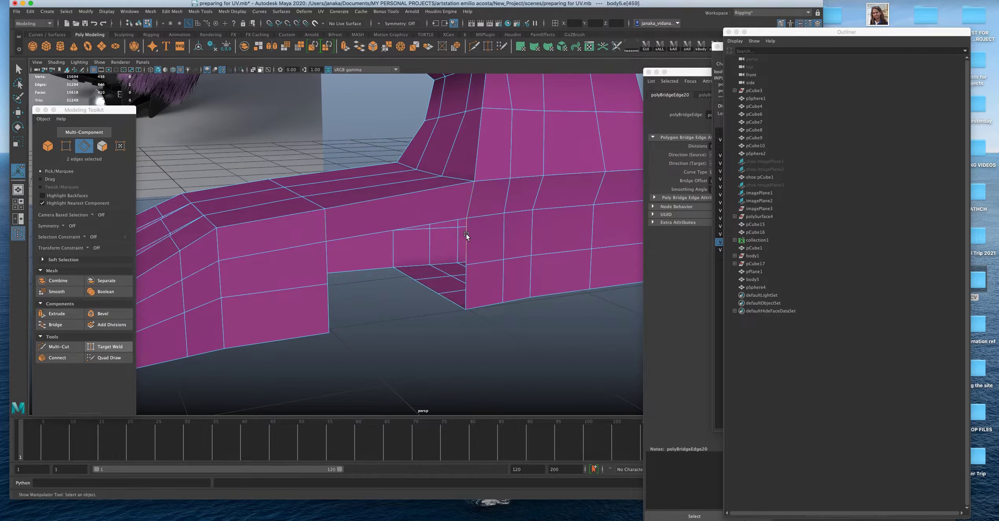
{"action": "left_click", "coordinate": [326, 259], "text": "shift"}
{"action": "key", "text": "g"}
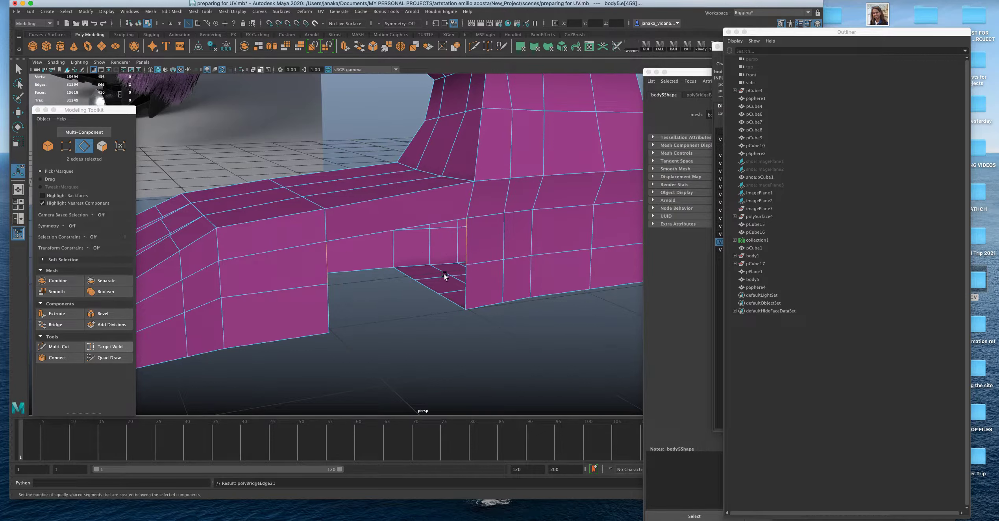
{"action": "left_click", "coordinate": [465, 283]}
{"action": "left_click", "coordinate": [328, 303], "text": "shift"}
{"action": "key", "text": "super+s"}
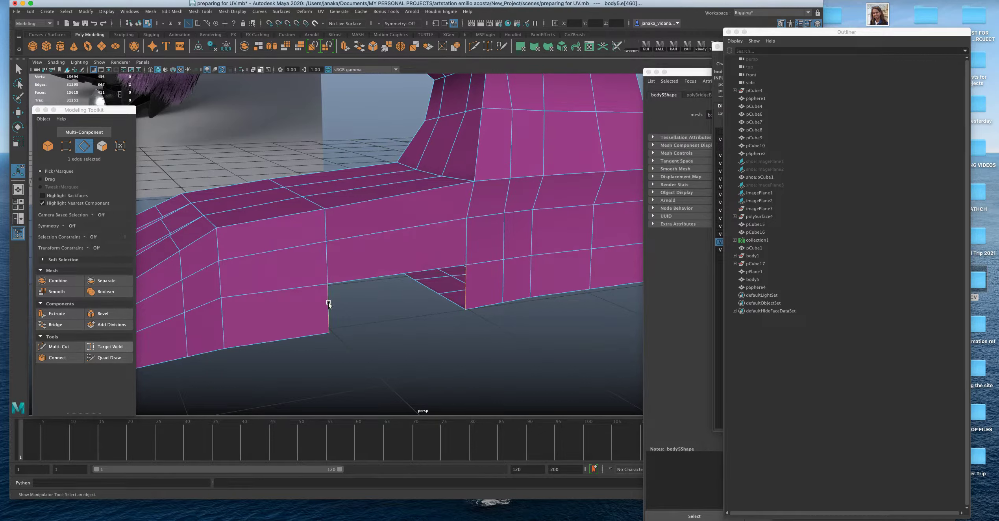
{"action": "key", "text": "g"}
Bridge the opposing border edges across the sole to close the gap, and save the scene, accepting the student version notice
{"action": "left_click_drag", "start_coordinate": [384, 295], "coordinate": [439, 308], "text": "alt"}
{"action": "left_click", "coordinate": [440, 313]}
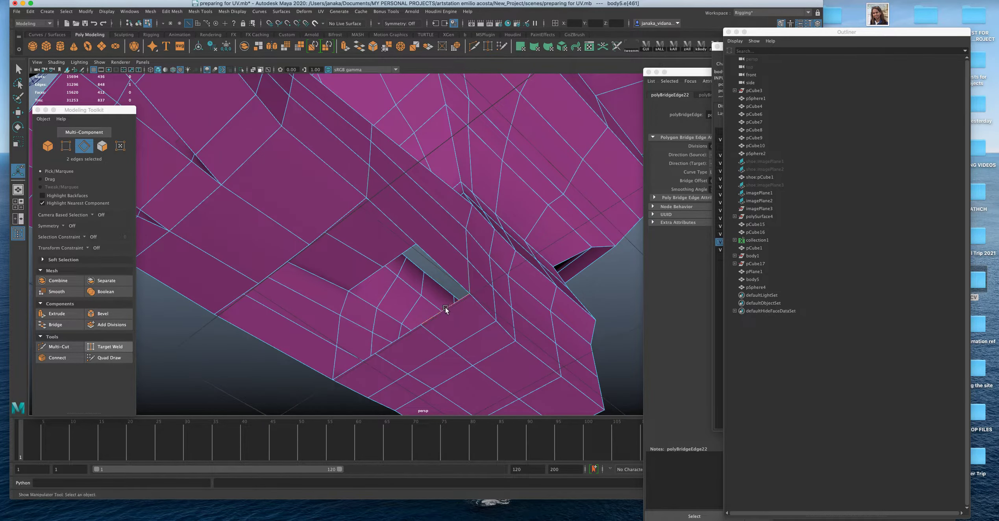
{"action": "left_click", "coordinate": [331, 227], "text": "shift"}
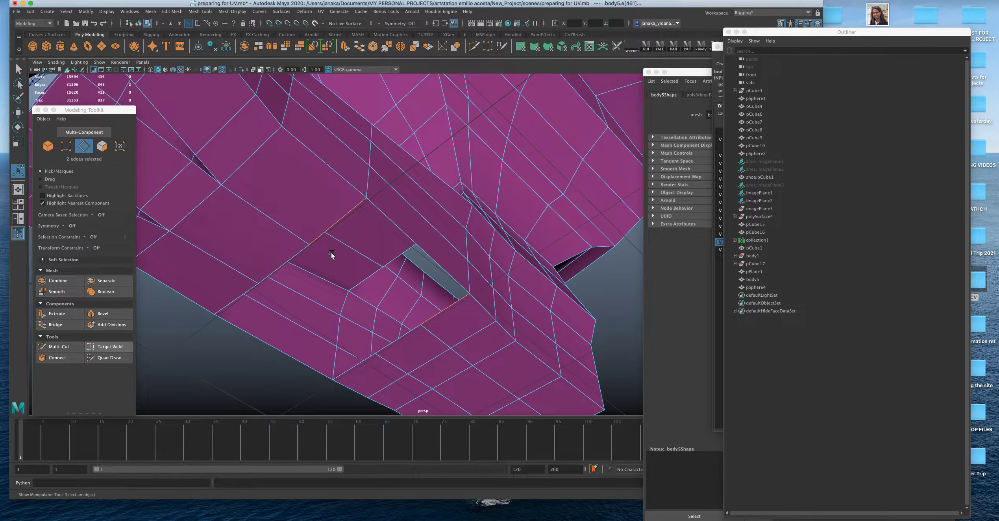
{"action": "key", "text": "g"}
{"action": "left_click_drag", "start_coordinate": [382, 330], "coordinate": [389, 325], "text": "alt"}
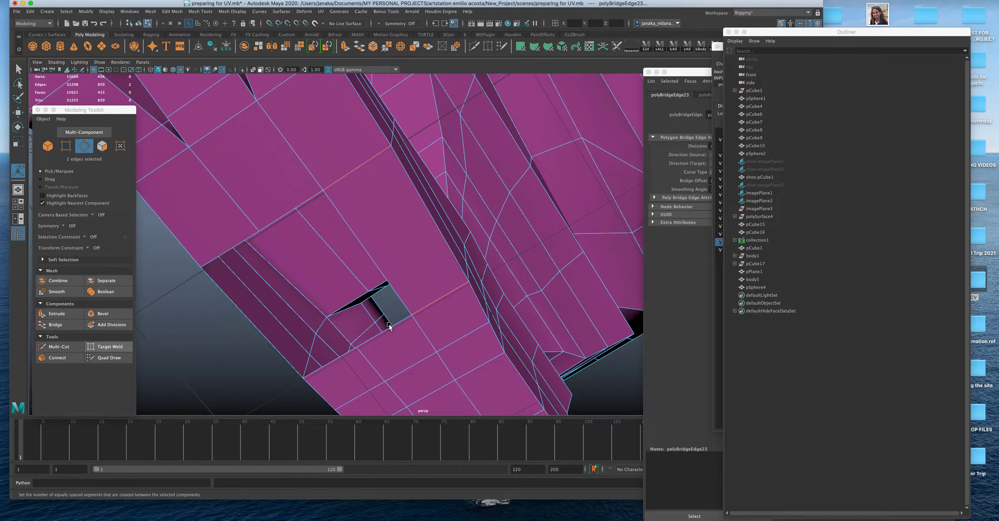
{"action": "left_click", "coordinate": [277, 217]}
{"action": "left_click", "coordinate": [290, 211], "text": "shift"}
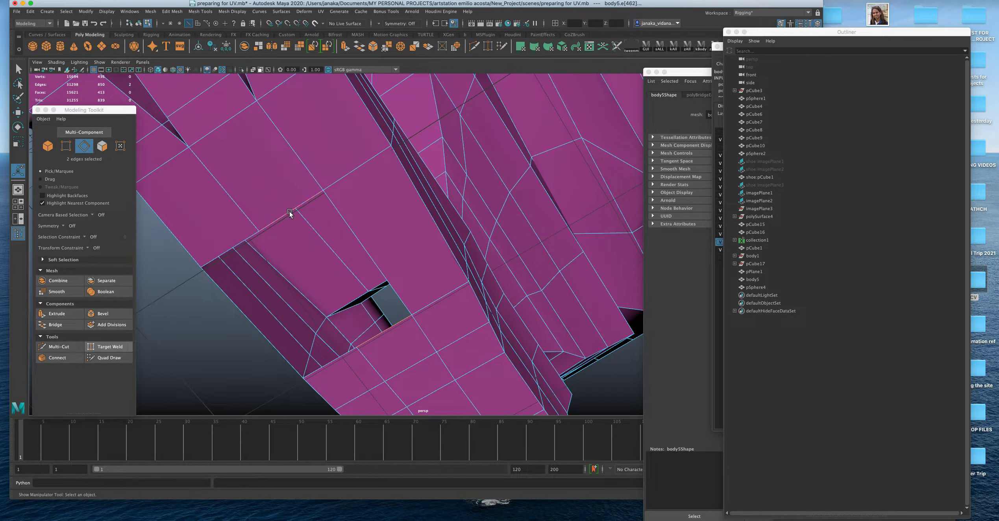
{"action": "key", "text": "g"}
{"action": "left_click_drag", "start_coordinate": [283, 306], "coordinate": [292, 321], "text": "alt"}
{"action": "left_click", "coordinate": [292, 321]}
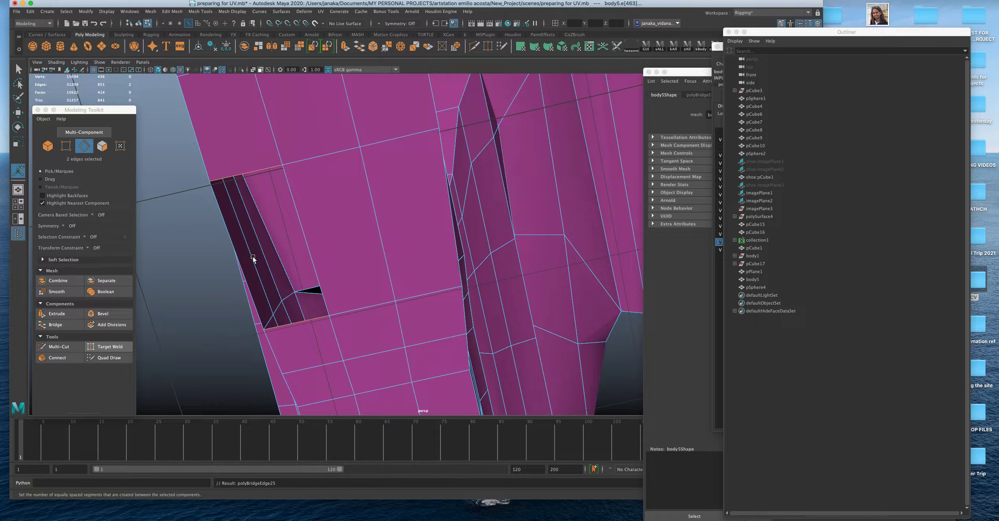
{"action": "key", "text": "g"}
{"action": "key", "text": "super+s"}
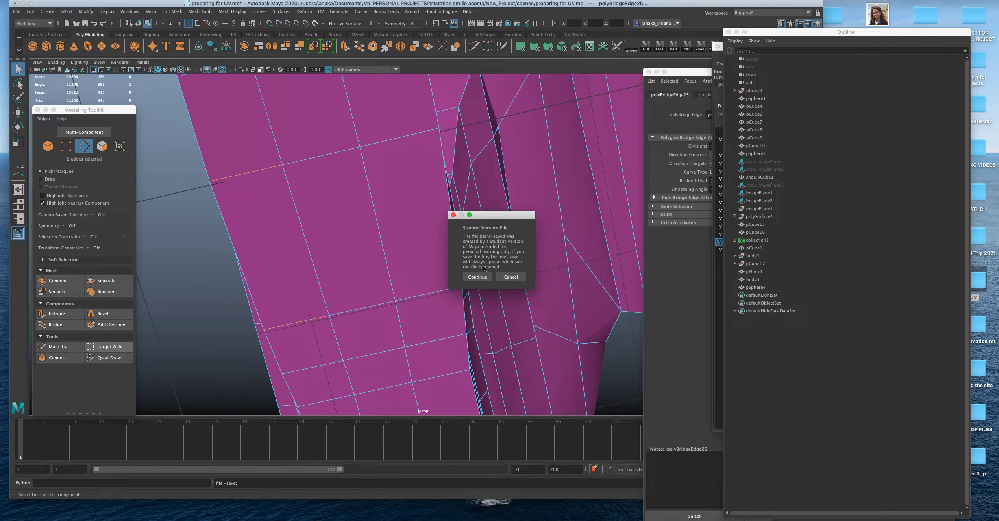
{"action": "left_click", "coordinate": [477, 277]}
Inspect the closed sole with the smooth preview and return to the unsmoothed mesh
{"action": "left_click_drag", "start_coordinate": [419, 278], "coordinate": [310, 323], "text": "alt"}
{"action": "key", "text": "t"}
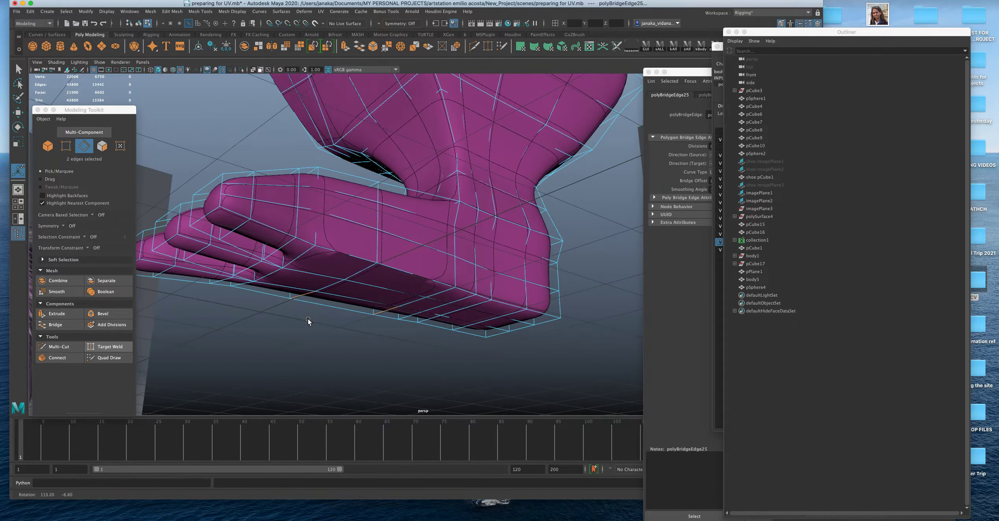
{"action": "scroll", "coordinate": [311, 322], "scroll_direction": "up", "scroll_amount": 3}
{"action": "middle_click_drag", "start_coordinate": [312, 321], "coordinate": [435, 311], "text": "alt"}
{"action": "left_click_drag", "start_coordinate": [435, 311], "coordinate": [422, 260], "text": "alt"}
{"action": "key", "text": "1"}
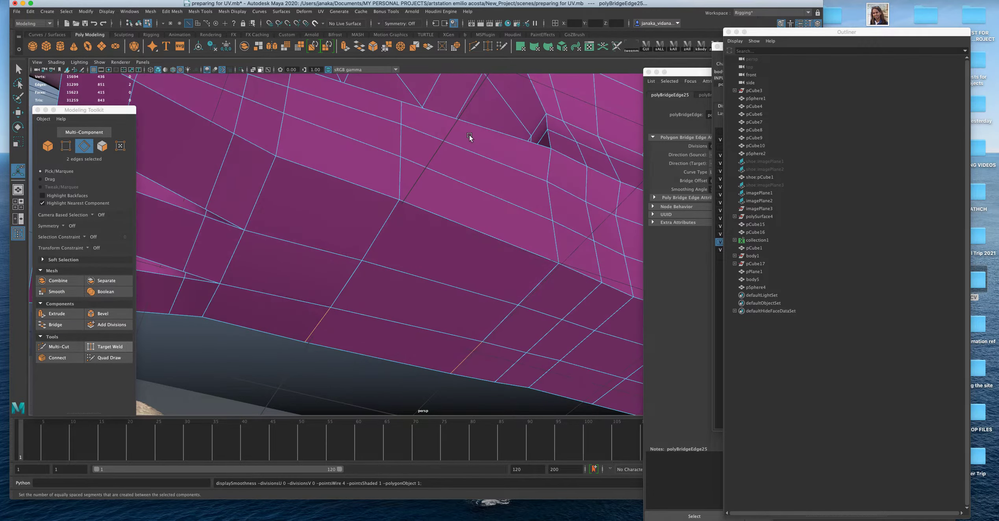
Select a lower side edge where the bridged section meets the sole and activate the Move tool
{"action": "scroll", "coordinate": [372, 198], "scroll_direction": "down", "scroll_amount": 3}
{"action": "right_click_drag", "start_coordinate": [370, 196], "coordinate": [343, 195]}
{"action": "scroll", "coordinate": [339, 198], "scroll_direction": "up", "scroll_amount": 3}
{"action": "left_click_drag", "start_coordinate": [338, 197], "coordinate": [319, 185], "text": "alt"}
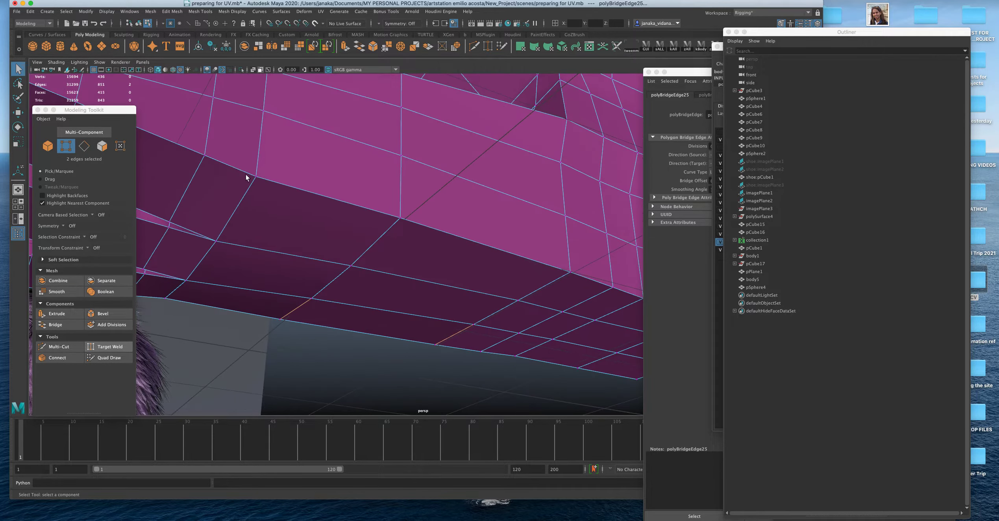
{"action": "left_click", "coordinate": [83, 152]}
{"action": "left_click", "coordinate": [335, 199]}
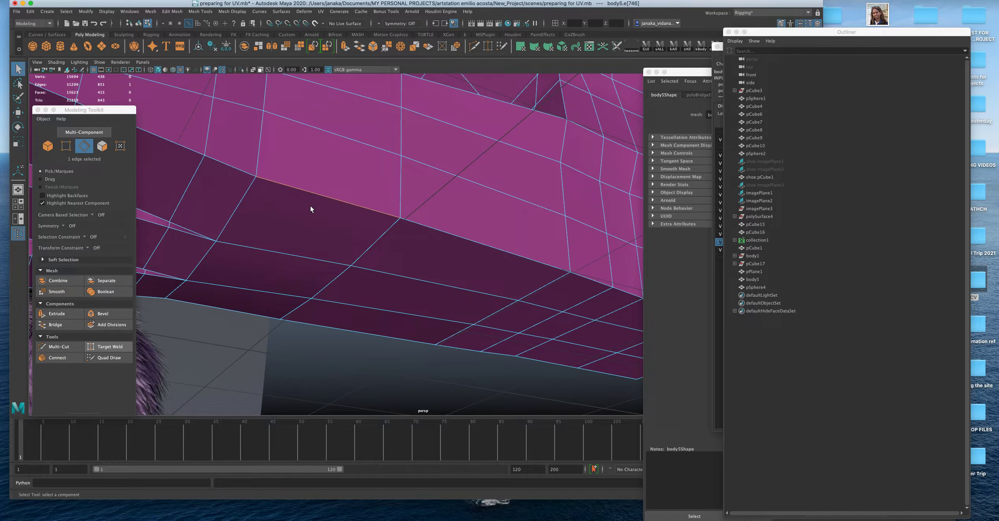
{"action": "left_click", "coordinate": [18, 113]}
{"action": "scroll", "coordinate": [344, 217], "scroll_direction": "down", "scroll_amount": 3}
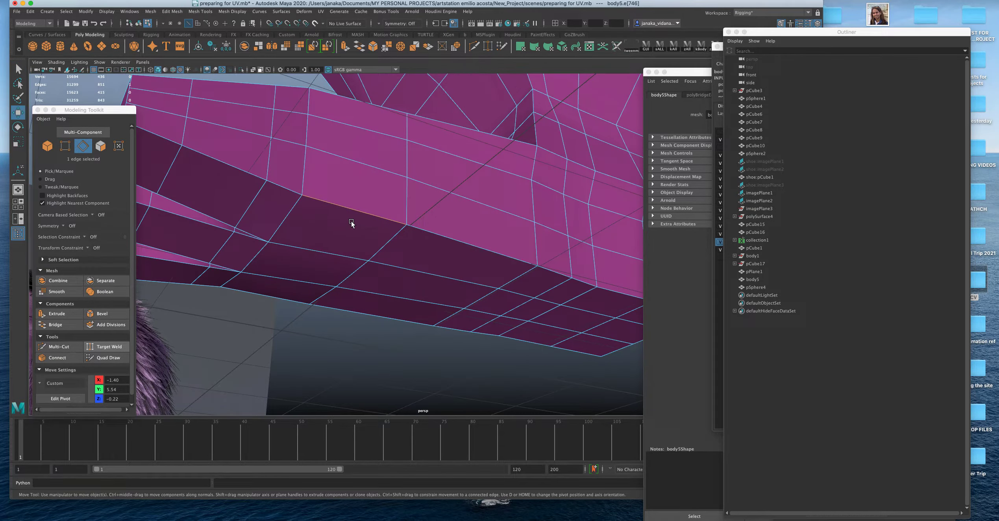
{"action": "left_click_drag", "start_coordinate": [308, 257], "coordinate": [379, 236], "text": "alt"}
{"action": "right_click", "coordinate": [390, 239]}
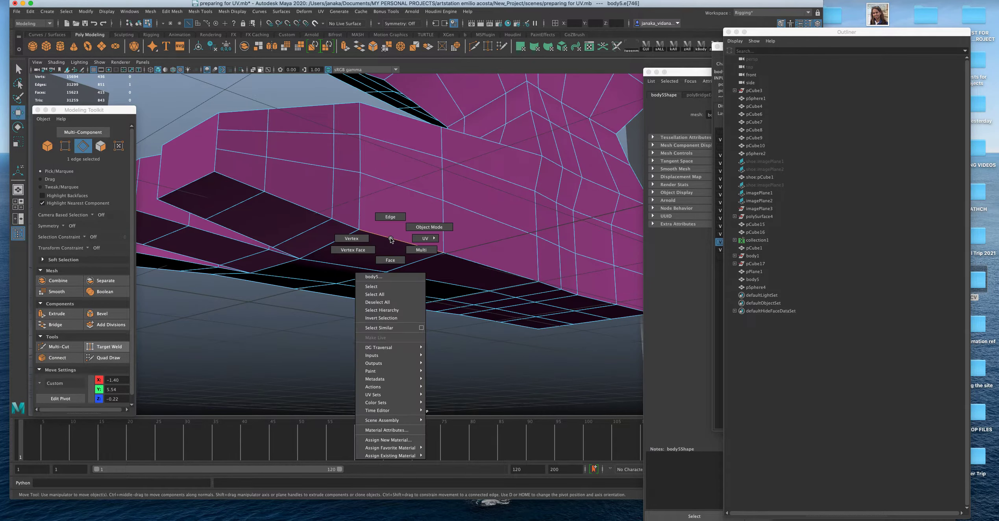
{"action": "right_click_drag", "start_coordinate": [394, 221], "coordinate": [393, 238]}
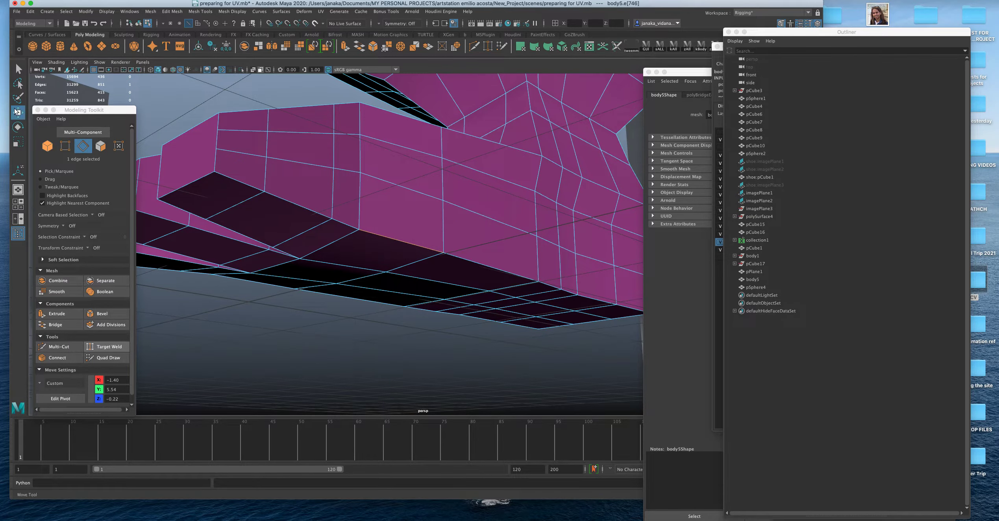
Compare the foot's underside with the smooth preview on and off
{"action": "left_click_drag", "start_coordinate": [409, 259], "coordinate": [399, 220], "text": "alt"}
{"action": "key", "text": "2"}
{"action": "key", "text": "1"}
{"action": "key", "text": "2"}
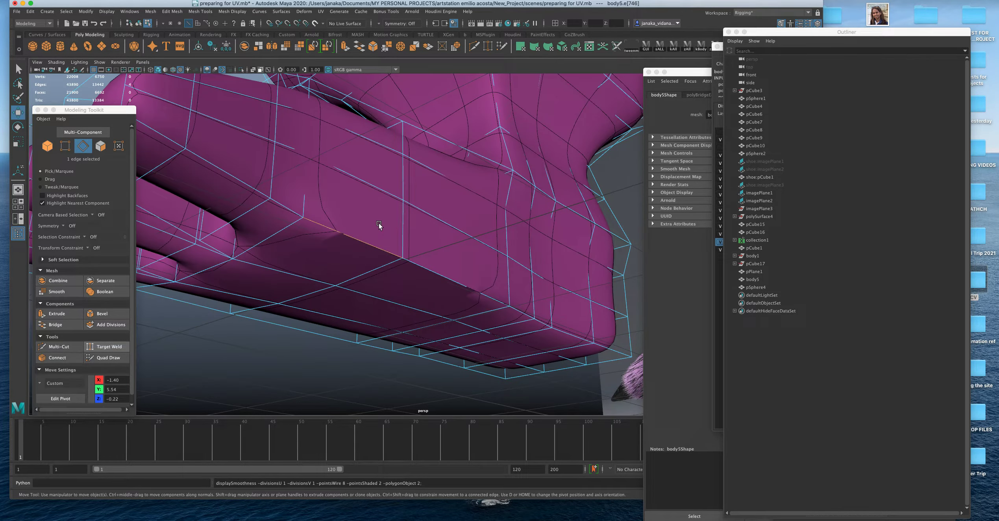
{"action": "key", "text": "1"}
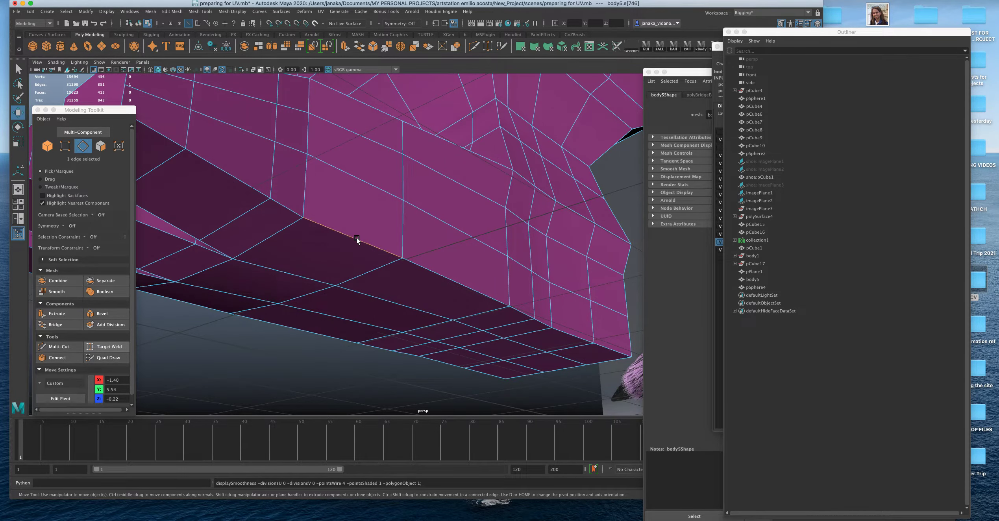
Reselect the body in object mode, pick another lower side edge of the foot, and locate its Move manipulator
{"action": "right_click_drag", "start_coordinate": [357, 241], "coordinate": [384, 228]}
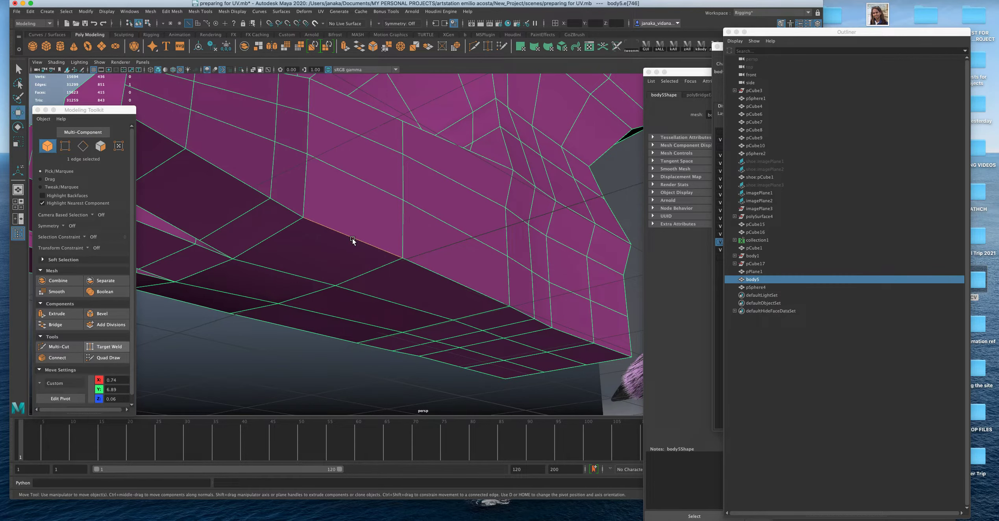
{"action": "left_click", "coordinate": [20, 113]}
{"action": "left_click_drag", "start_coordinate": [386, 285], "coordinate": [402, 271], "text": "alt"}
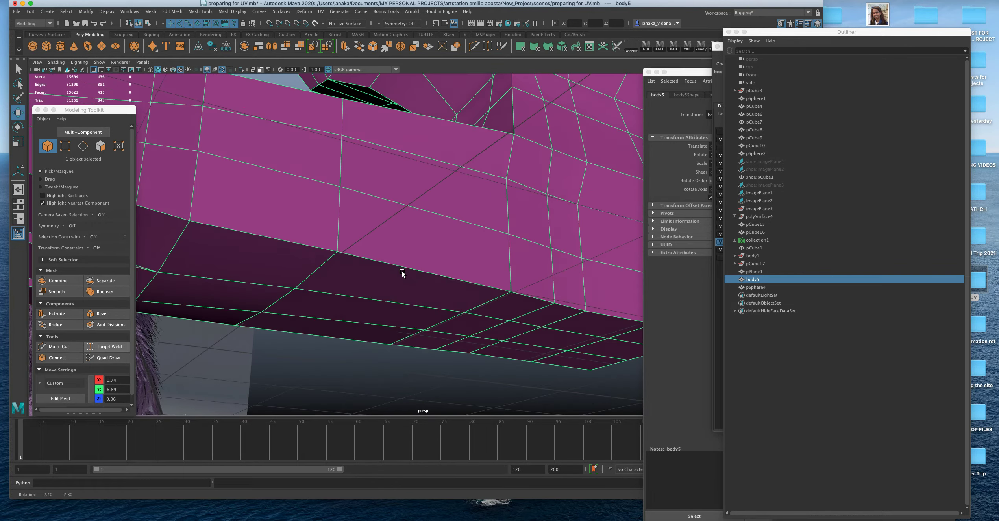
{"action": "left_click", "coordinate": [81, 146]}
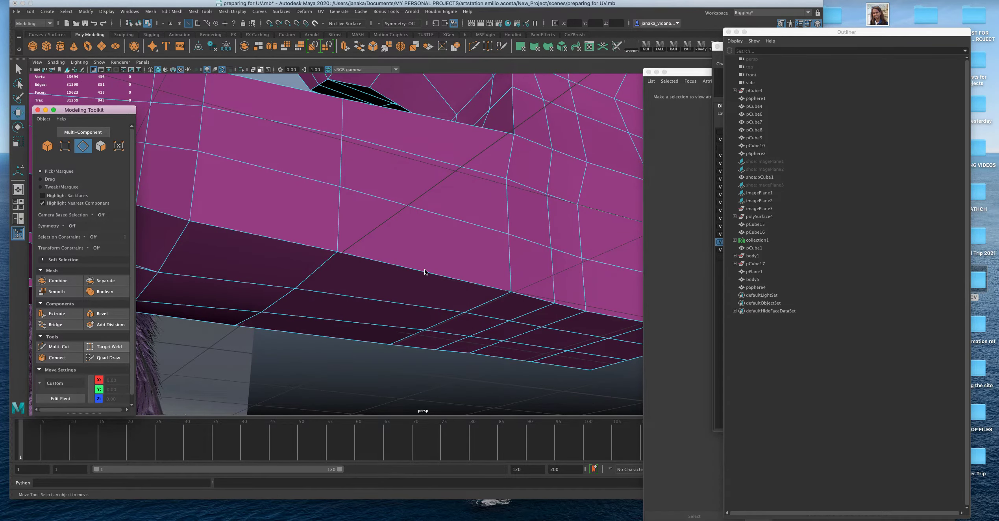
{"action": "left_click", "coordinate": [409, 269]}
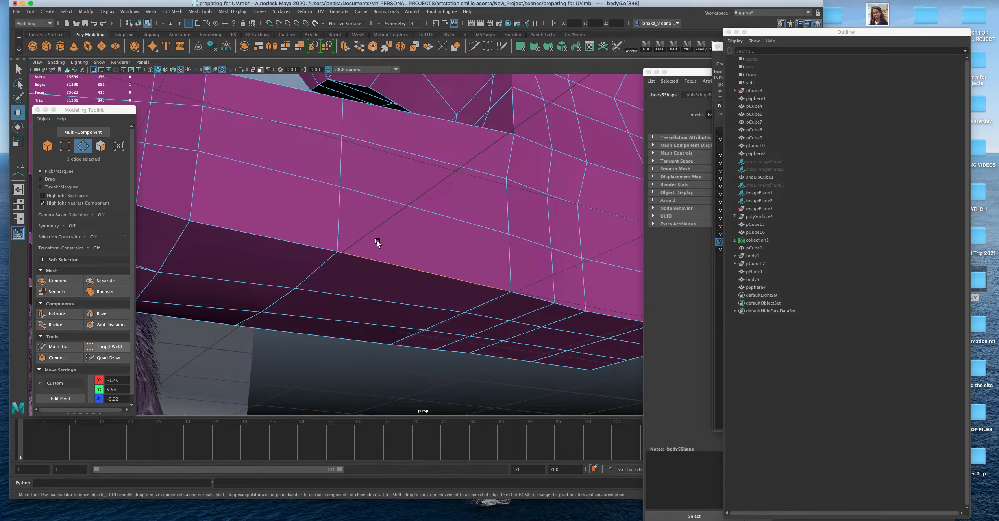
{"action": "scroll", "coordinate": [425, 272], "scroll_direction": "down", "scroll_amount": 5}
{"action": "left_click_drag", "start_coordinate": [413, 283], "coordinate": [426, 314], "text": "alt"}
{"action": "scroll", "coordinate": [359, 297], "scroll_direction": "down", "scroll_amount": 10}
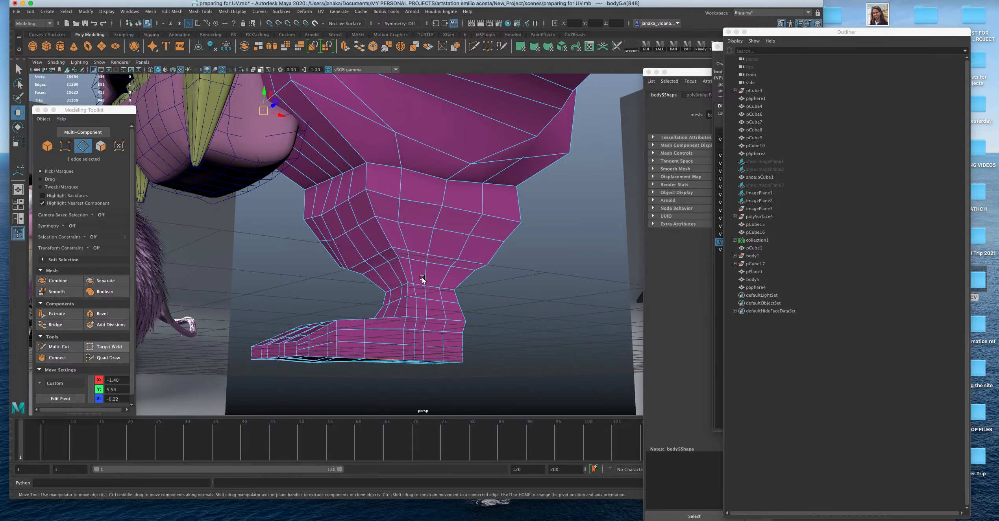
Select a face on the lower leg just above the ankle and examine where its Move manipulator sits
{"action": "right_click", "coordinate": [422, 274]}
{"action": "left_click", "coordinate": [418, 294]}
{"action": "left_click", "coordinate": [422, 274]}
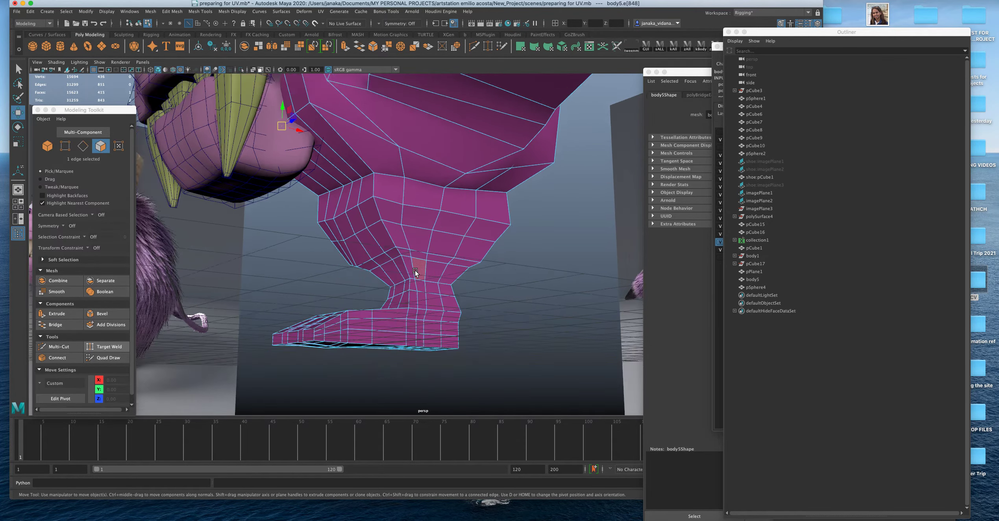
{"action": "scroll", "coordinate": [406, 302], "scroll_direction": "up", "scroll_amount": 2}
{"action": "left_click", "coordinate": [20, 129]}
{"action": "left_click", "coordinate": [20, 114]}
{"action": "scroll", "coordinate": [410, 297], "scroll_direction": "up", "scroll_amount": 3}
{"action": "scroll", "coordinate": [410, 297], "scroll_direction": "down", "scroll_amount": 3}
{"action": "left_click_drag", "start_coordinate": [371, 352], "coordinate": [409, 352], "text": "alt"}
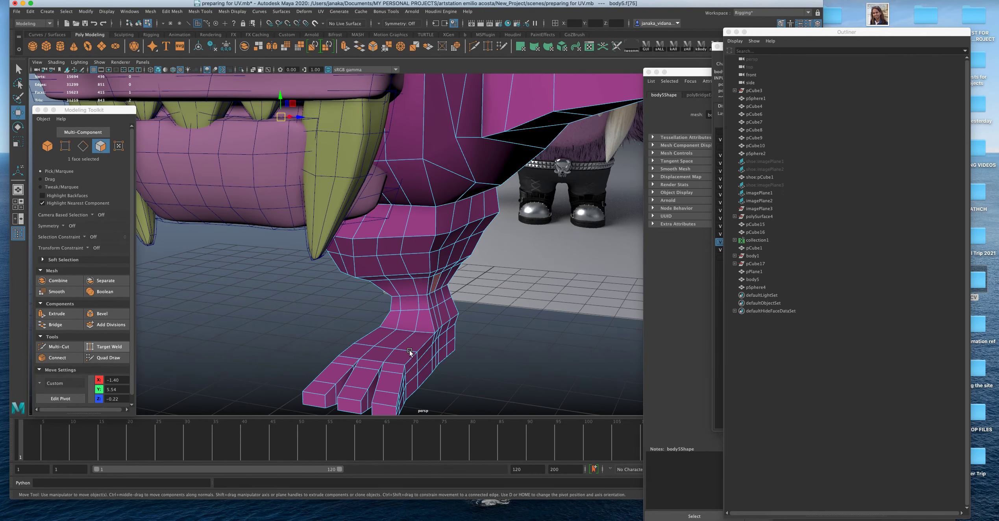